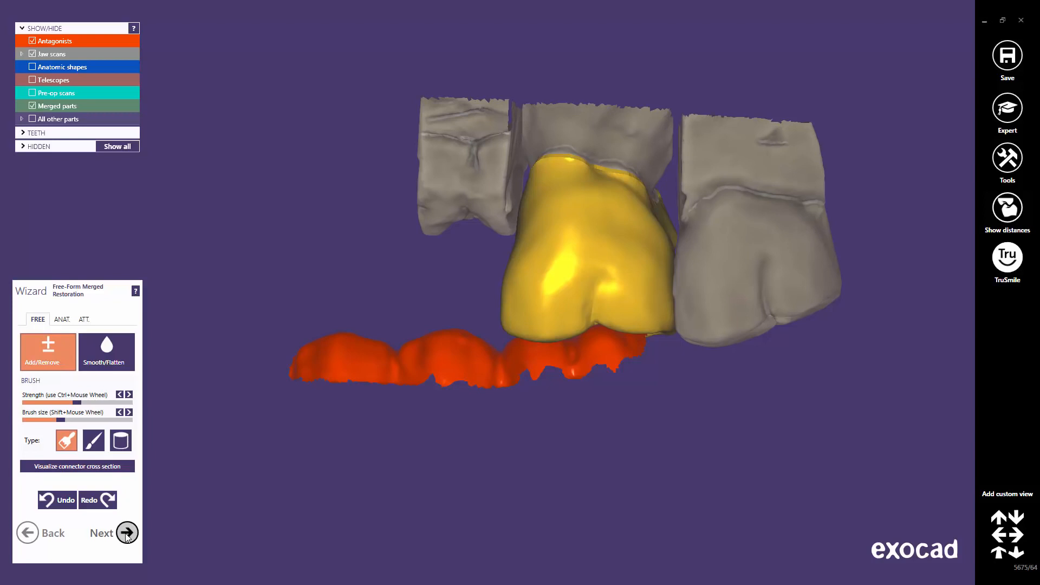
Hide the Antagonists and bring up the ATT. options of the Free-Form Merged Restoration step.
right_drag(531, 478, 531, 478)
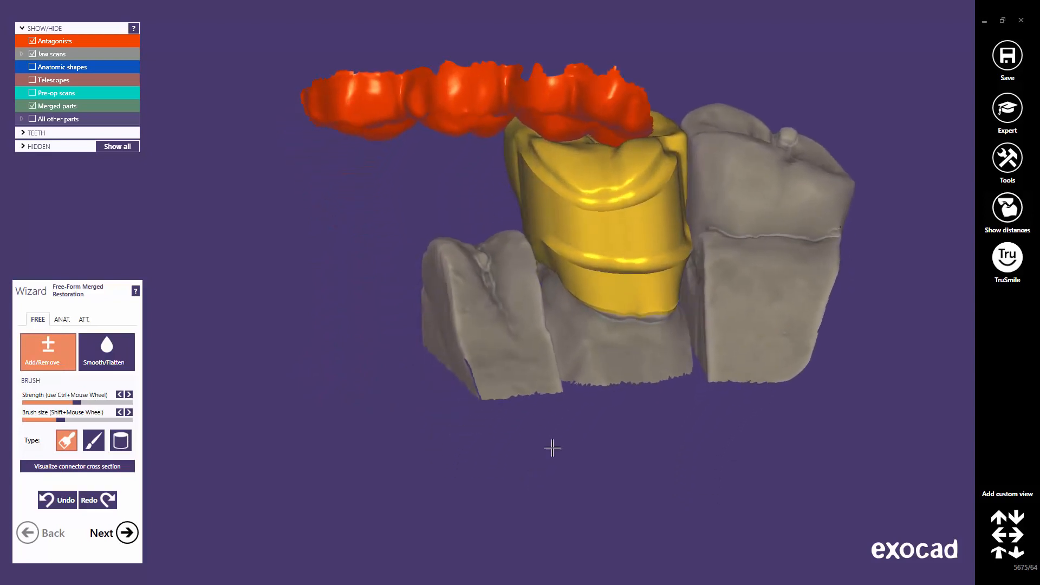
middle_drag(596, 362, 557, 434)
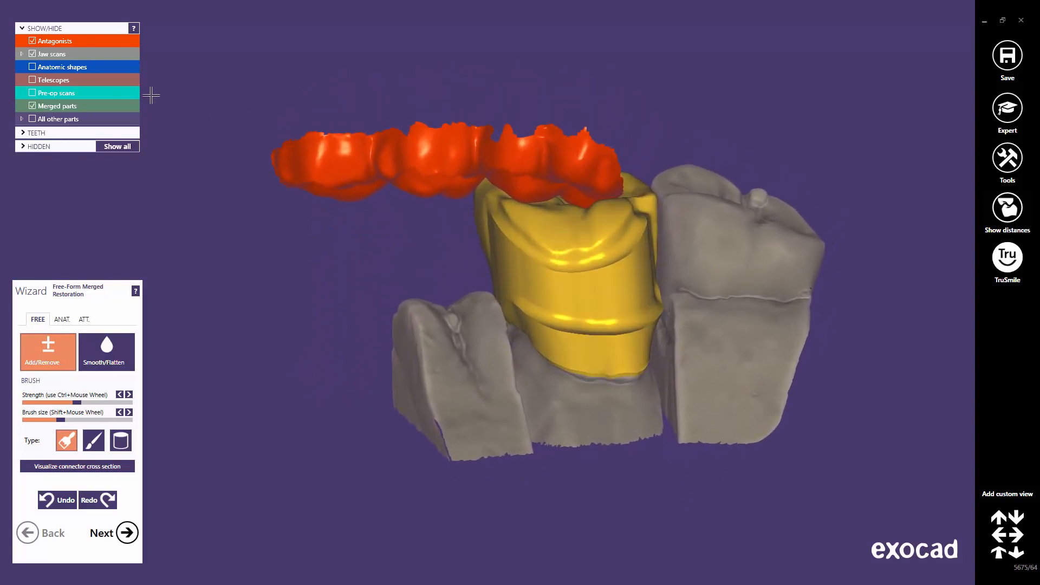
click(32, 40)
right_drag(599, 325, 610, 343)
middle_drag(602, 334, 572, 243)
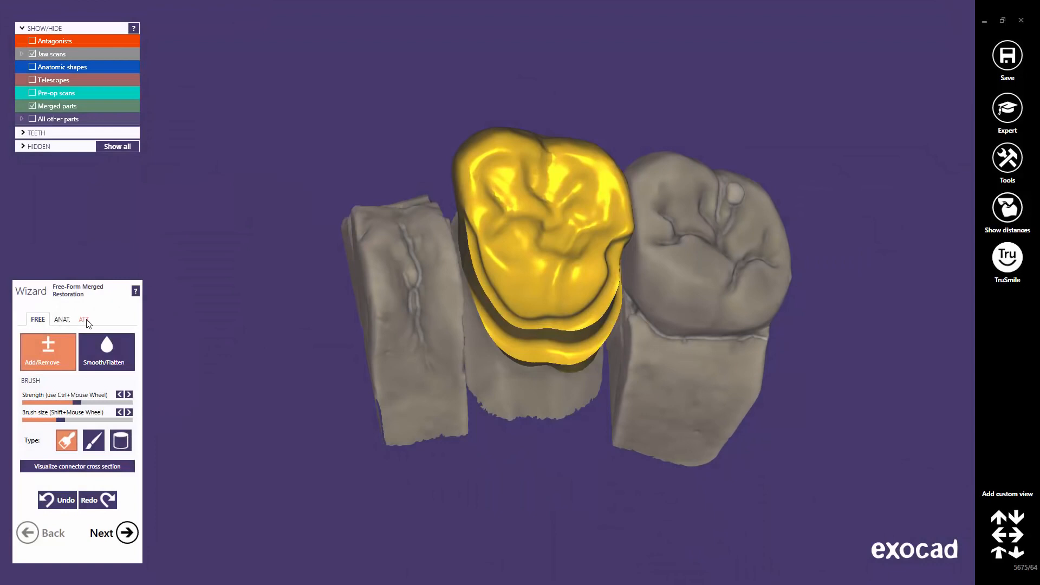
click(84, 320)
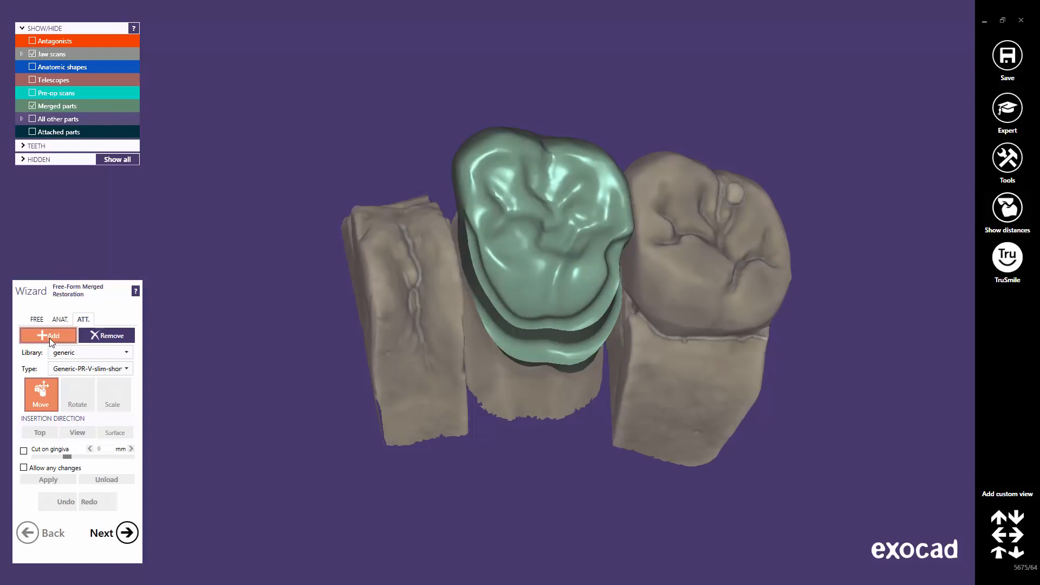
Choose Generic-PR-V-slim-short.stl from the generic library and place it beside the crown.
click(126, 353)
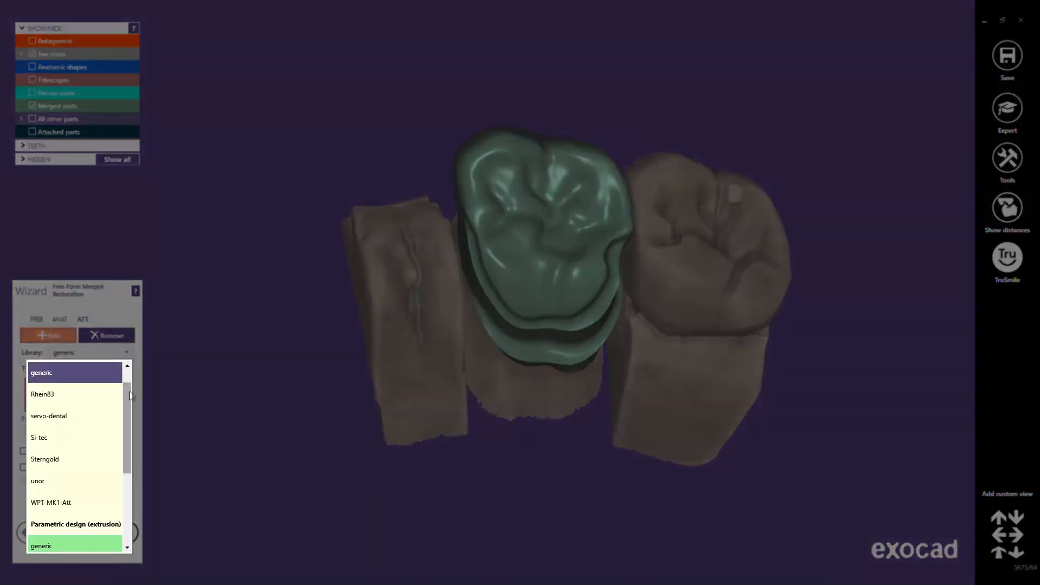
mouse_move(128, 399)
mouse_down()
mouse_move(132, 381)
mouse_move(130, 475)
mouse_move(135, 387)
mouse_up()
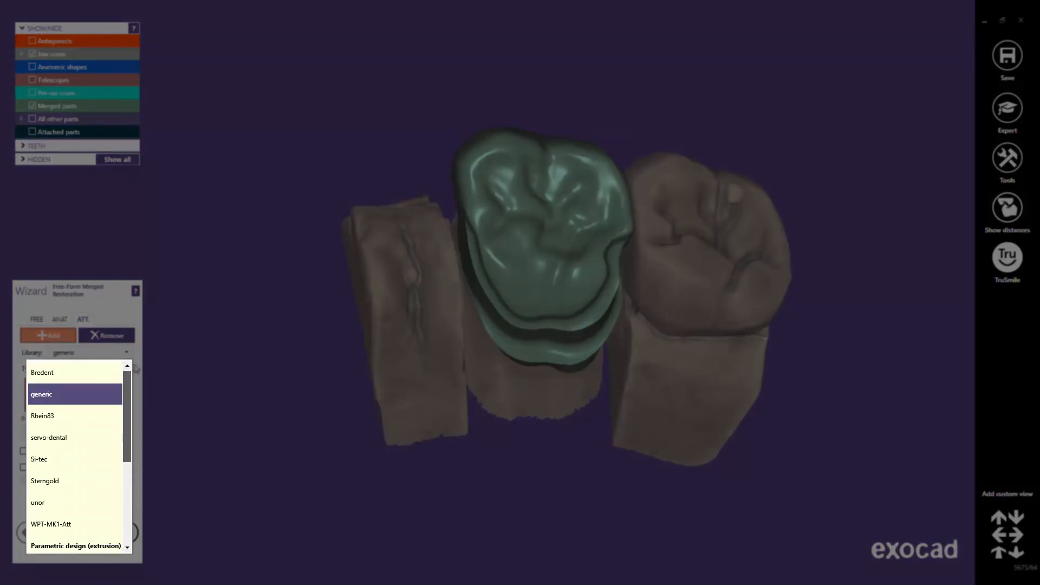
click(80, 401)
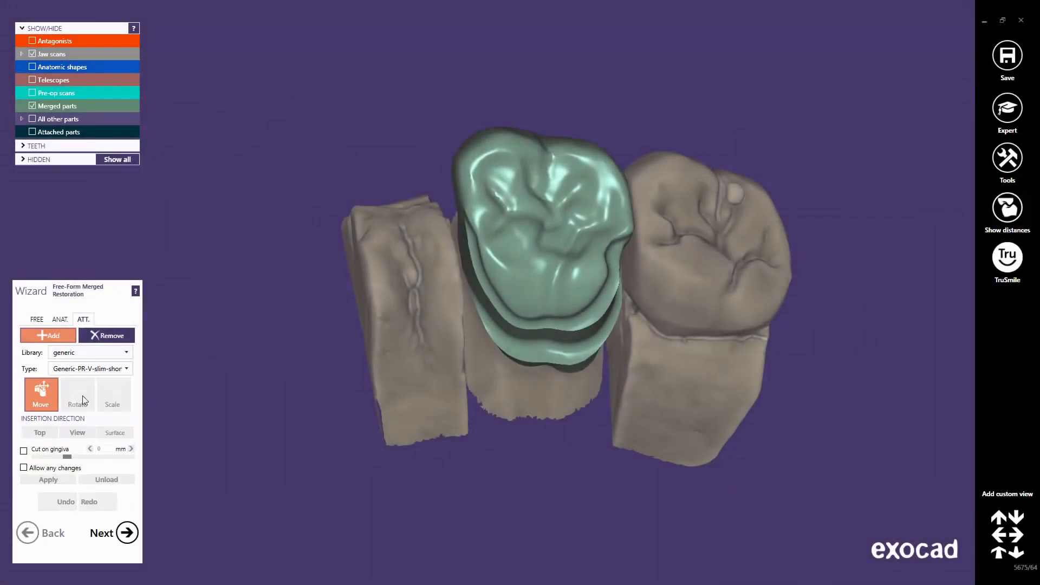
click(127, 369)
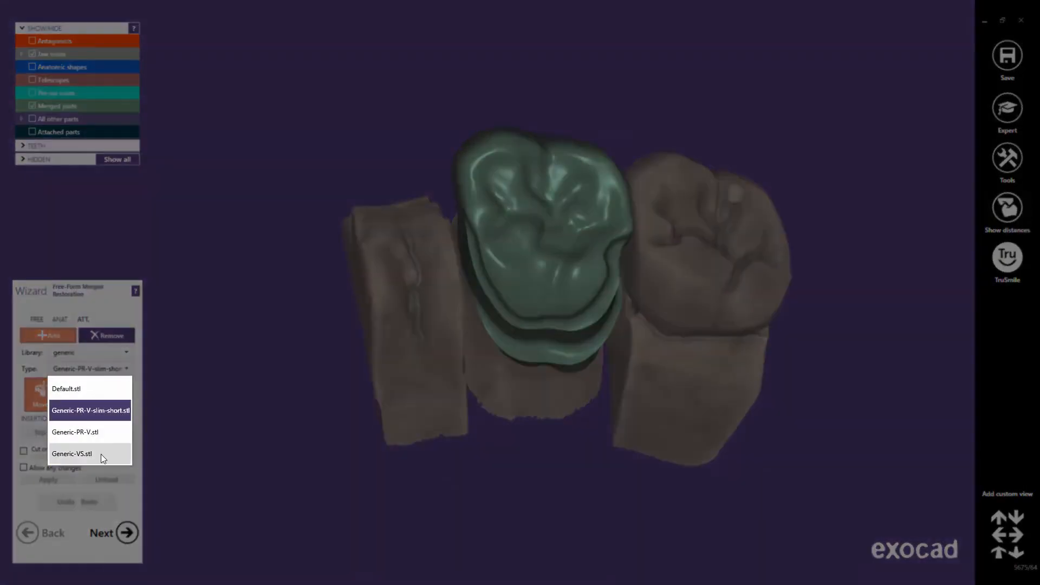
click(108, 410)
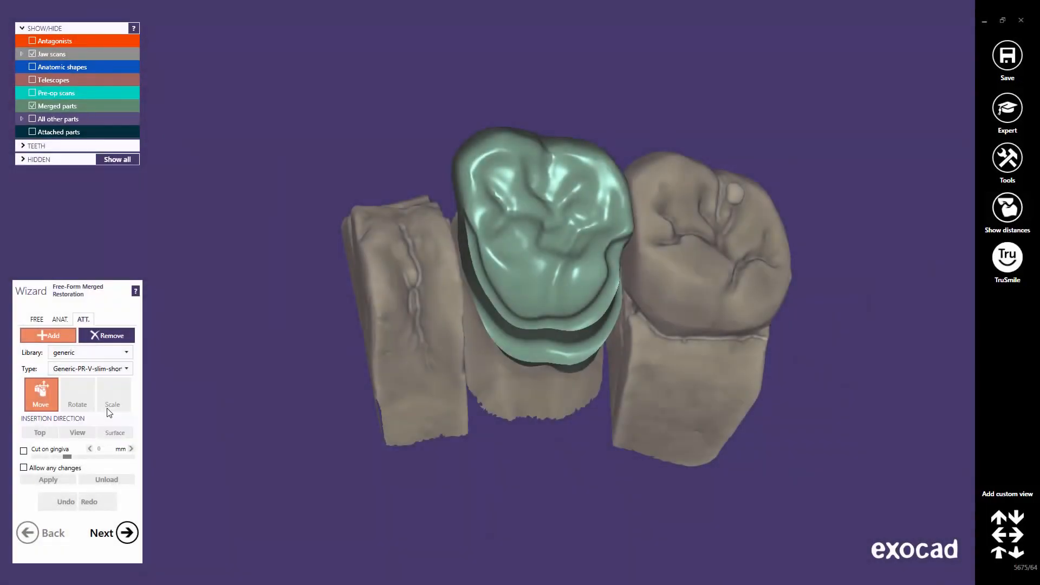
click(461, 249)
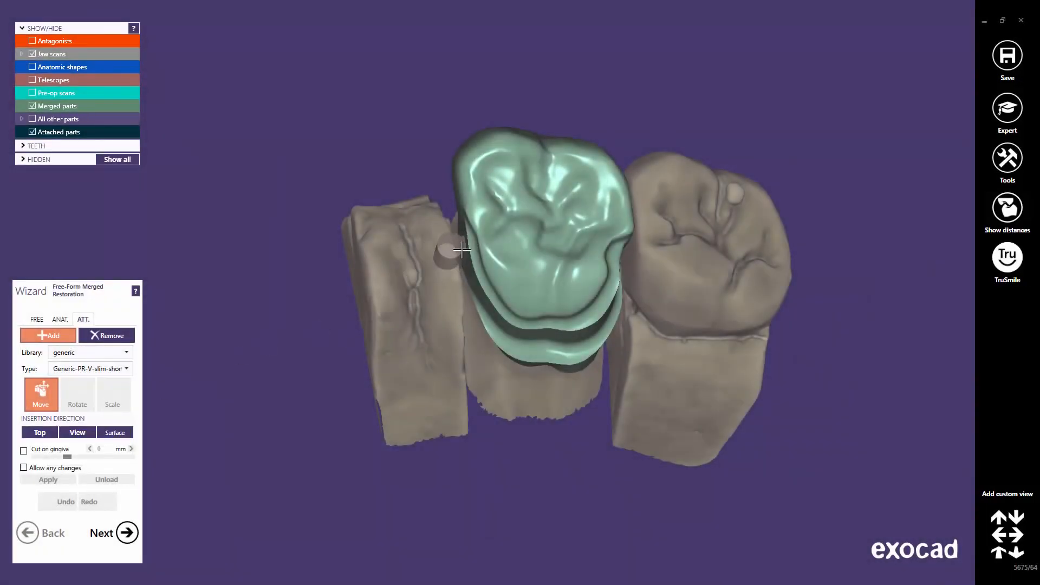
Fix the yellow attachment on the crown's side and shift it down and left.
click(466, 251)
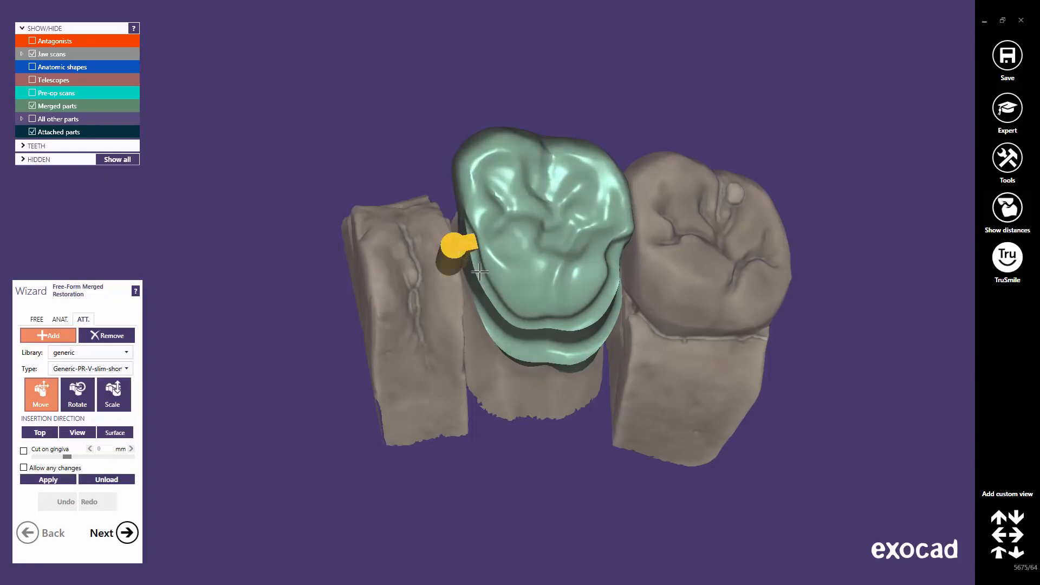
right_drag(480, 272, 450, 333)
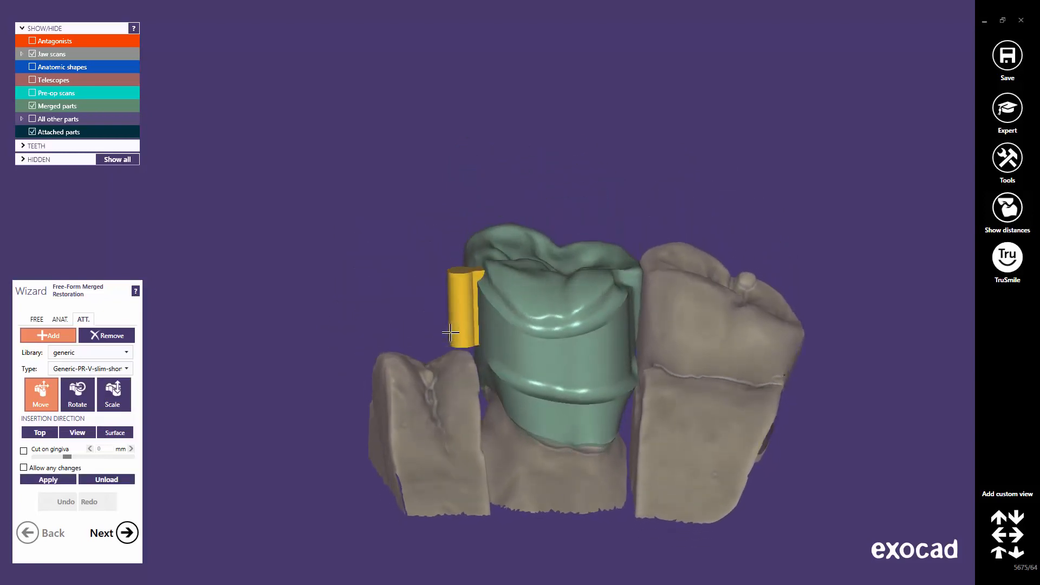
scroll(452, 327, up, 3)
drag(470, 289, 453, 305)
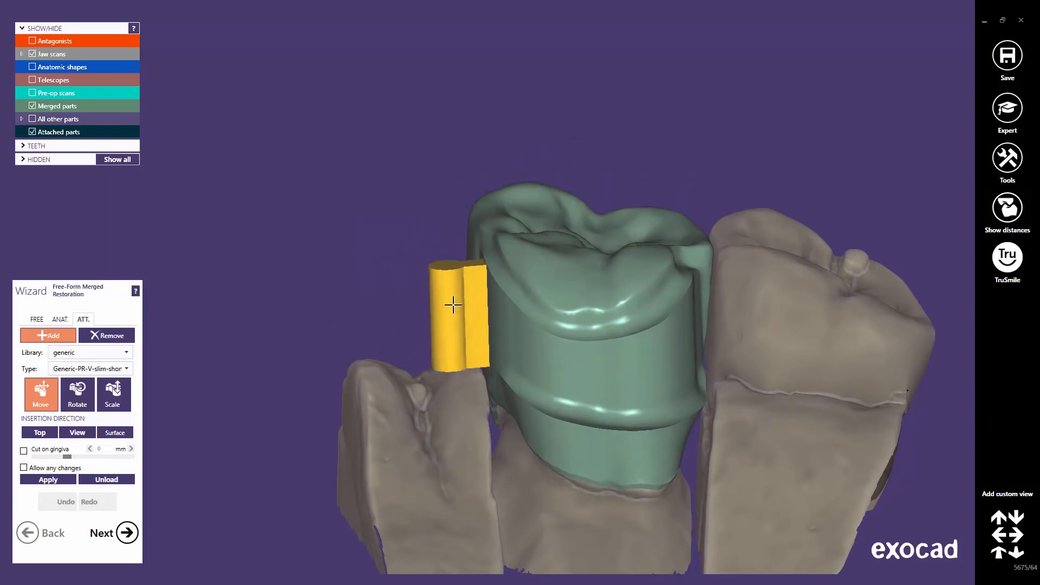
right_drag(453, 305, 489, 310)
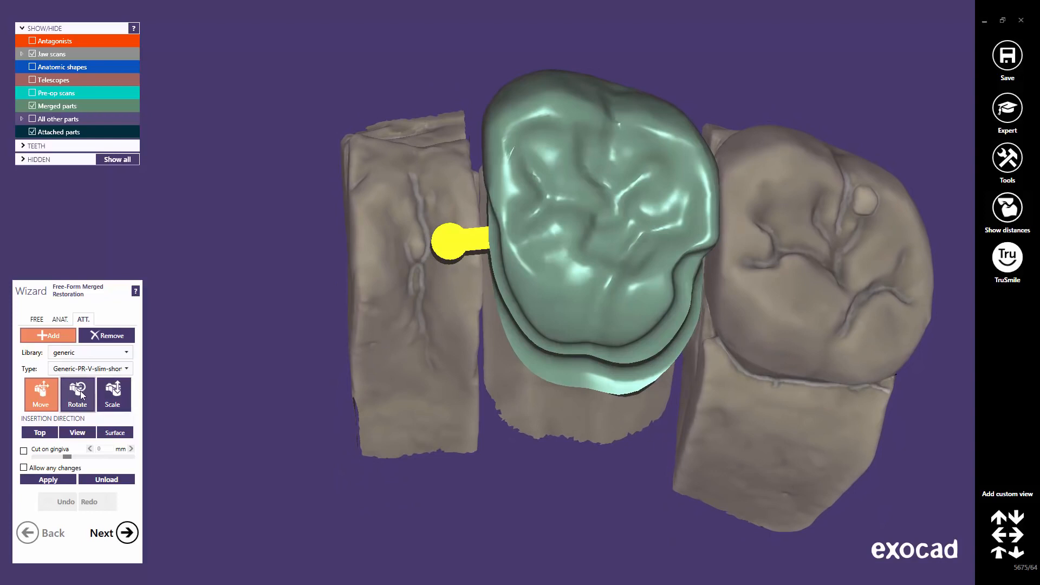
Rotate the attachment to lie near horizontal and lower its head slightly.
click(77, 392)
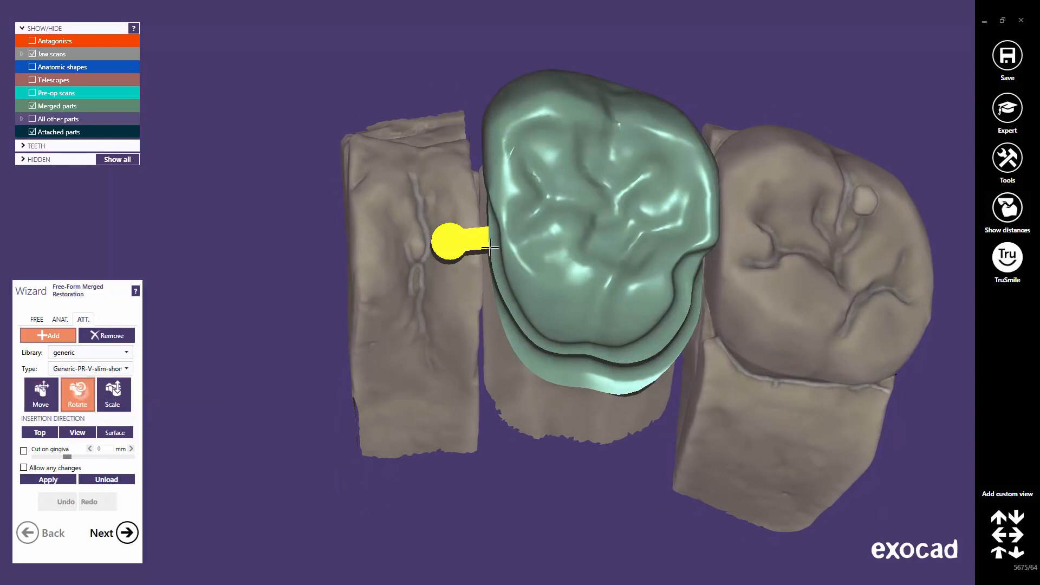
drag(452, 234, 449, 239)
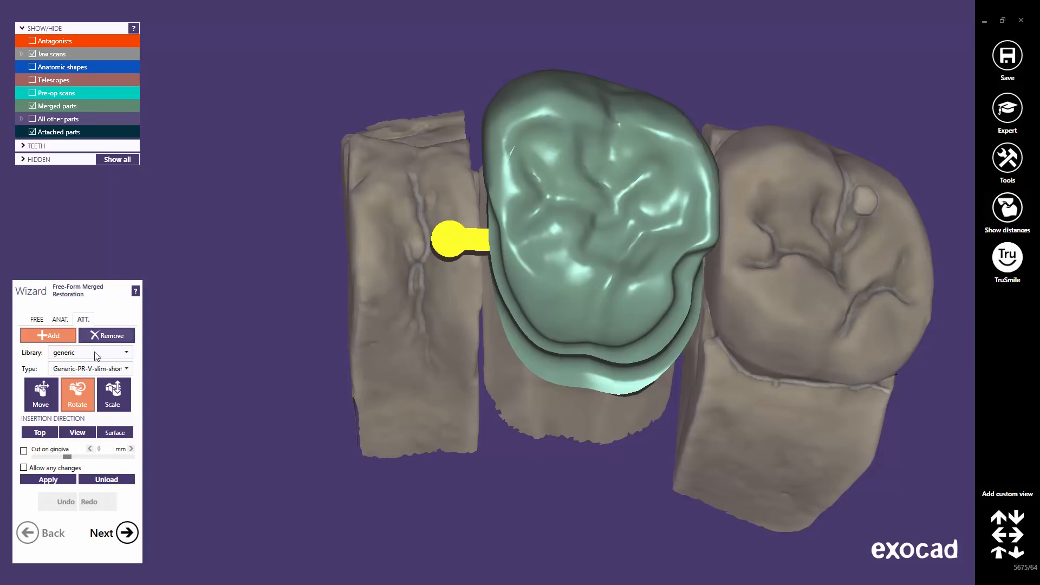
click(46, 395)
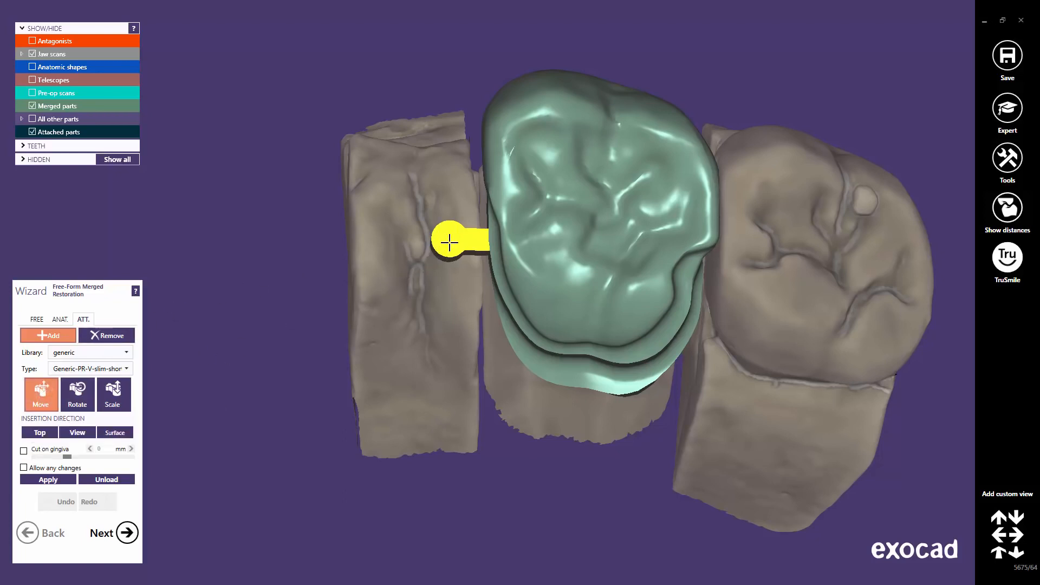
mouse_move(450, 241)
mouse_down()
mouse_move(448, 249)
mouse_move(446, 230)
mouse_move(444, 243)
mouse_up()
right_drag(471, 341, 471, 340)
scroll(471, 363, up, 1)
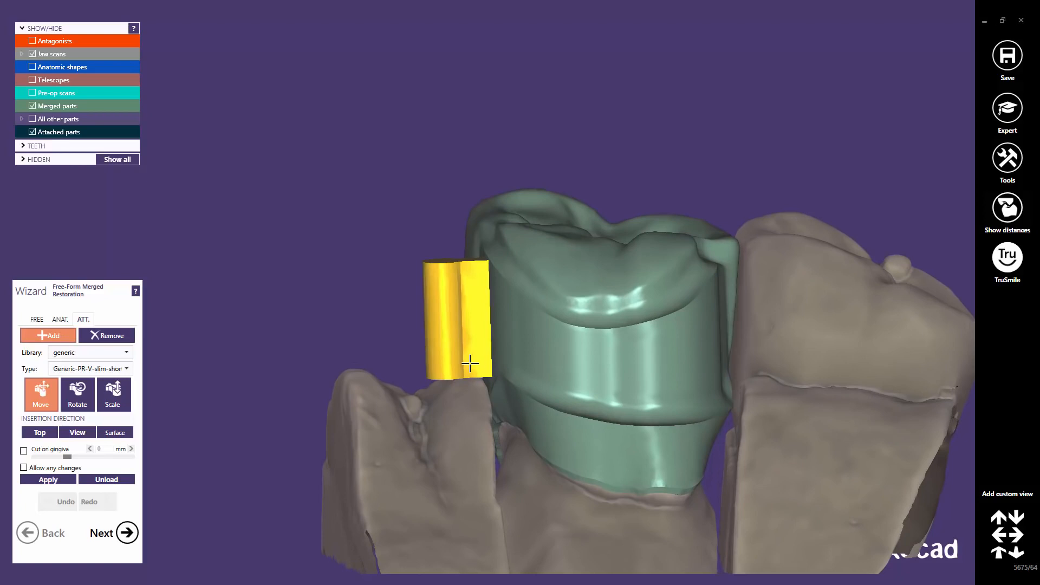
double_click(470, 364)
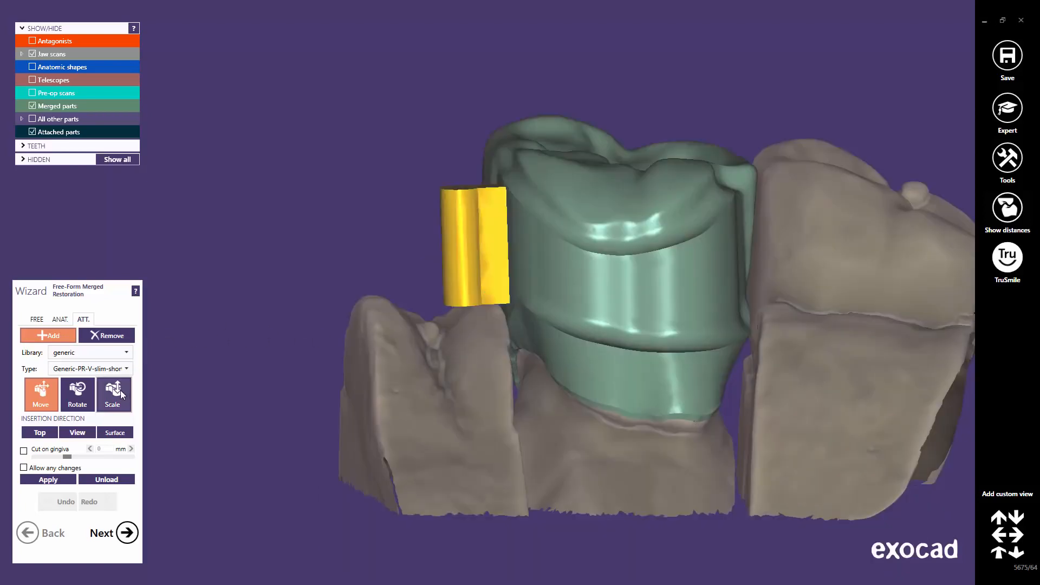
Scale the attachment taller and nudge it slightly lower against the crown.
click(120, 391)
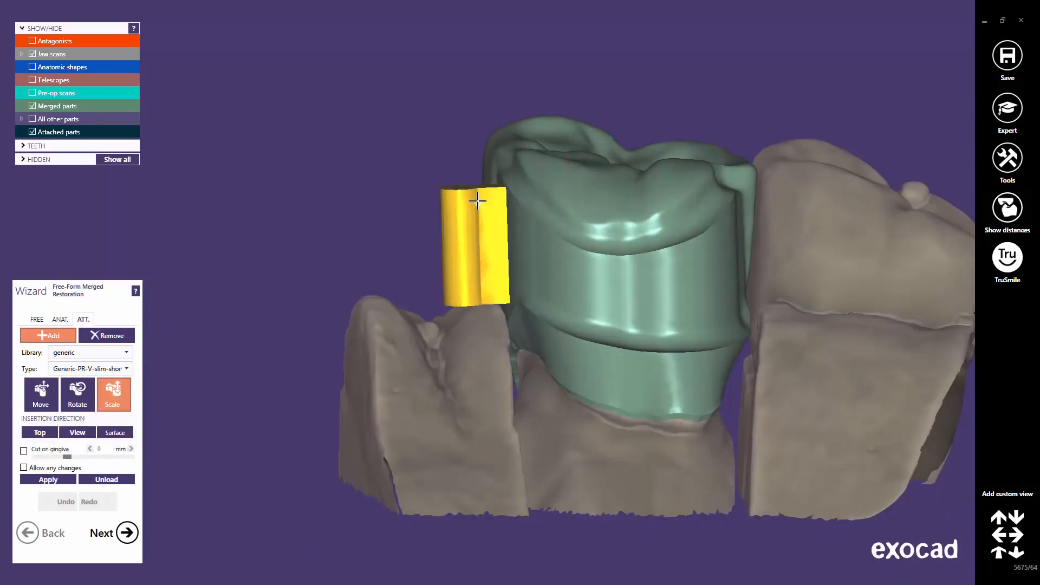
drag(477, 201, 479, 192)
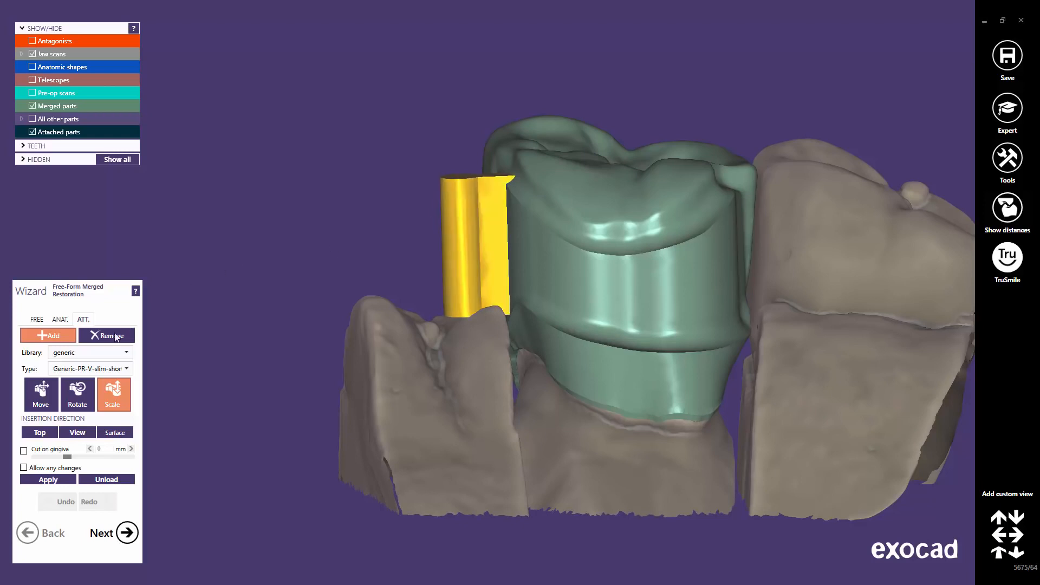
click(41, 401)
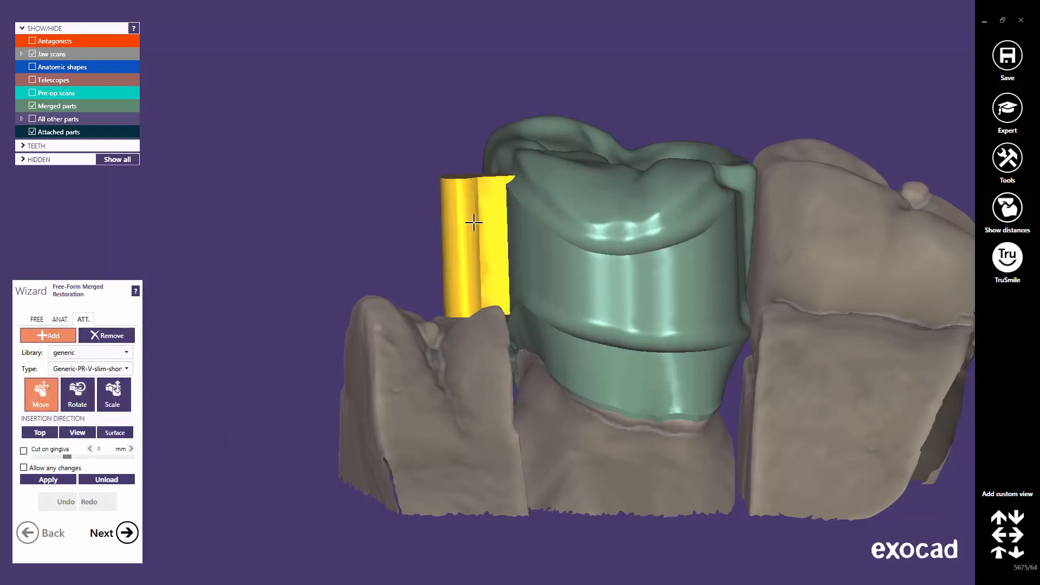
drag(472, 222, 475, 230)
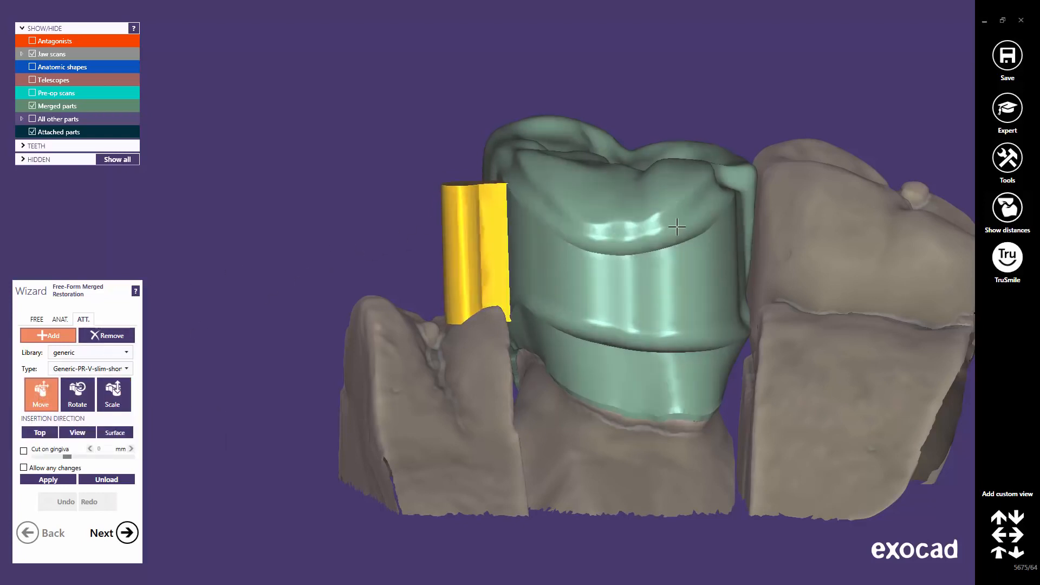
right_drag(580, 202, 582, 216)
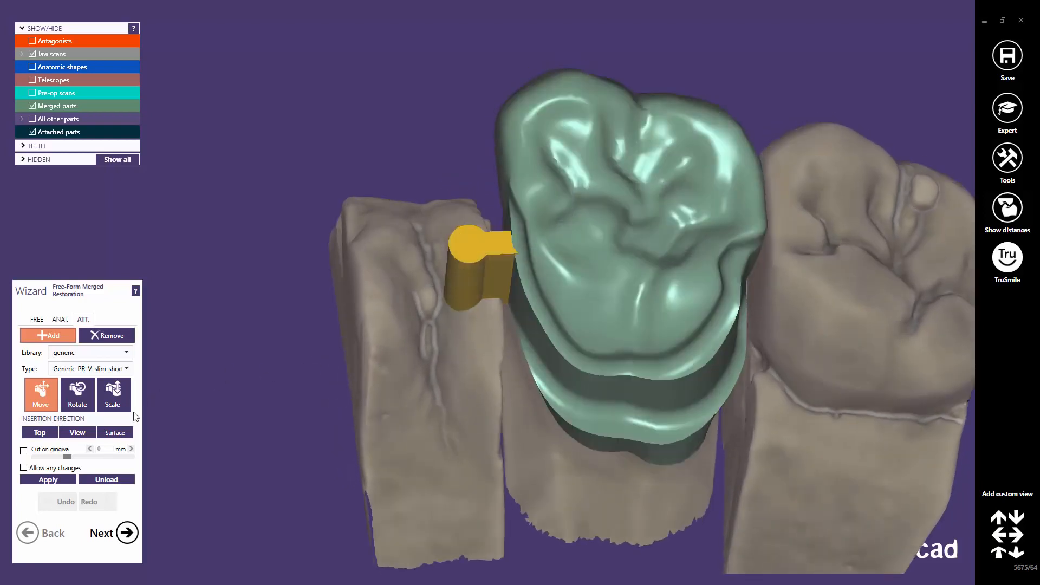
Try View and Surface insertion directions, then set the attachment's insertion direction to Top.
click(79, 436)
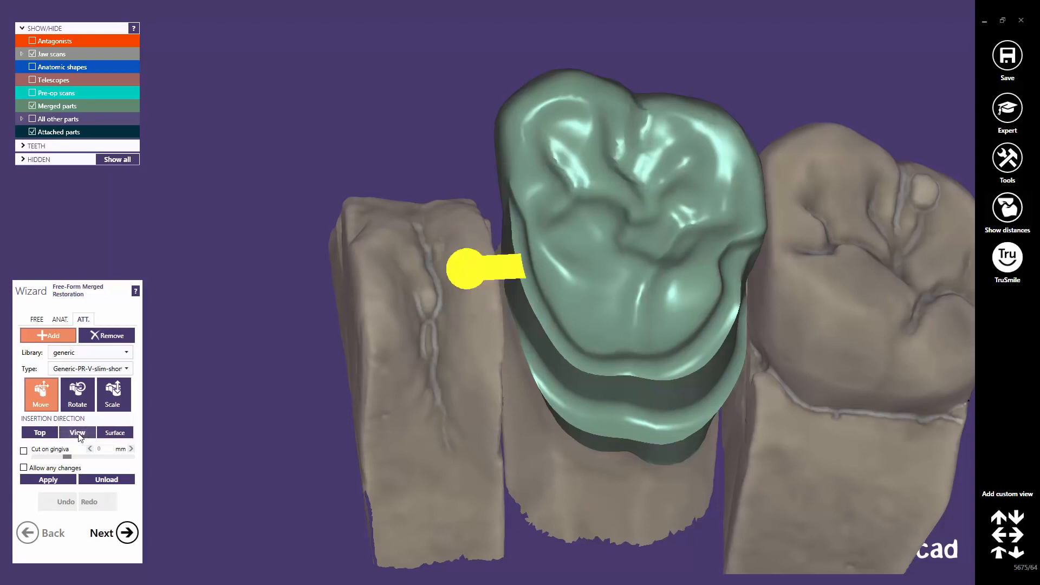
click(117, 434)
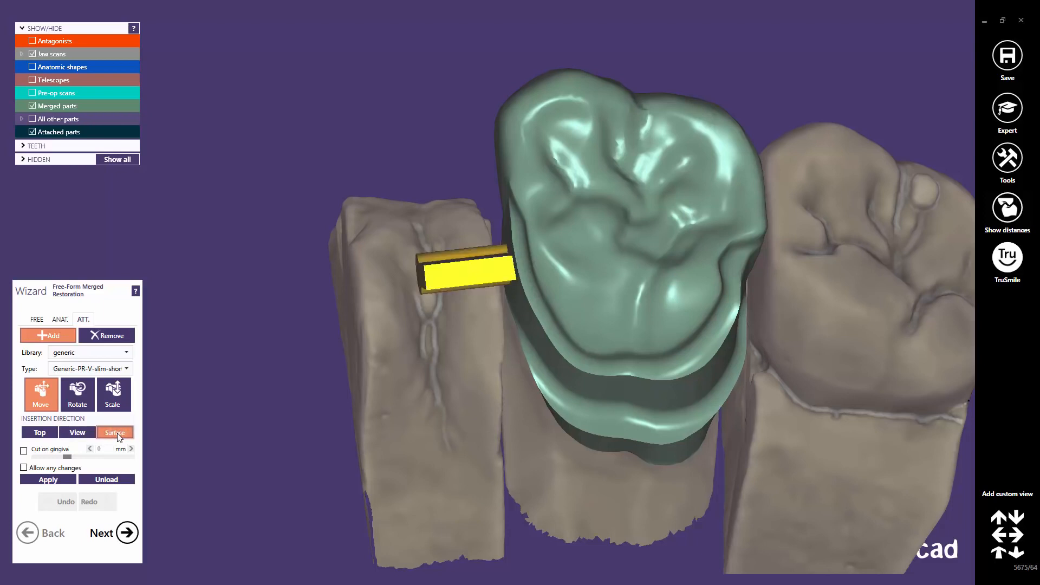
right_drag(447, 396, 449, 396)
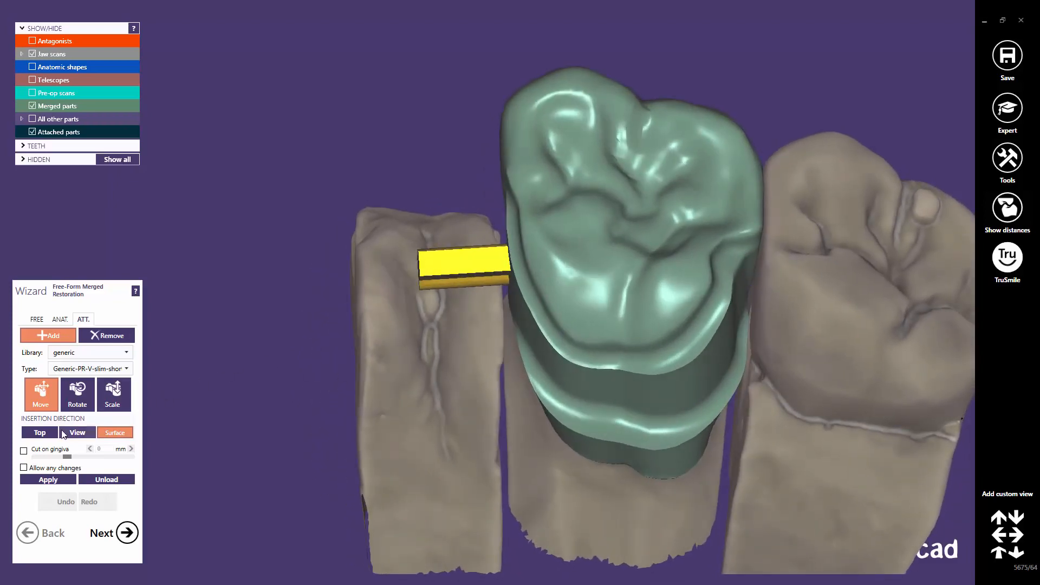
click(40, 433)
right_drag(466, 344, 467, 345)
Parallelize the bar attachment to the tooth 26 crown bottom.
right_click(469, 254)
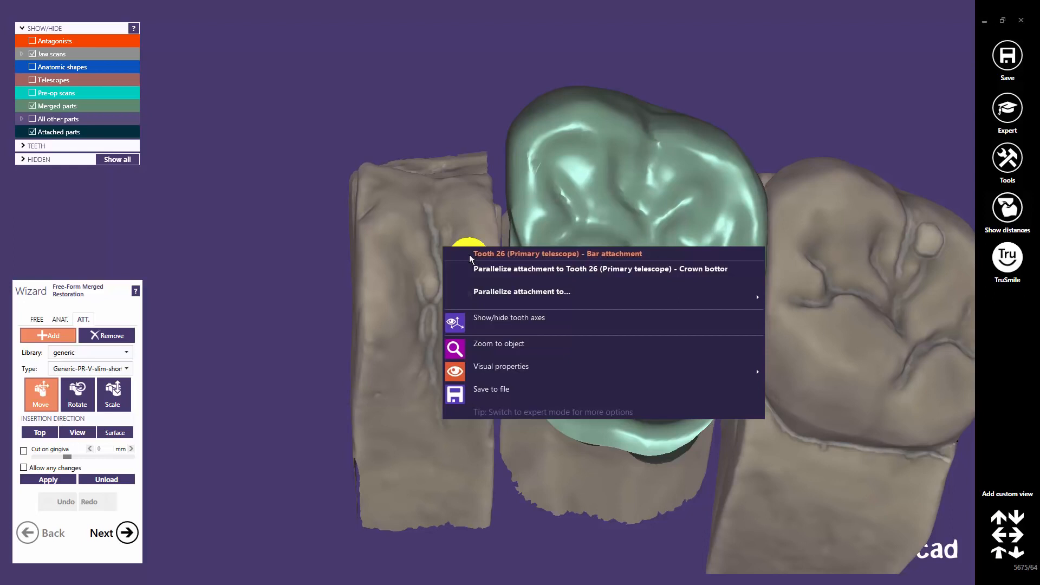
mouse_move(469, 293)
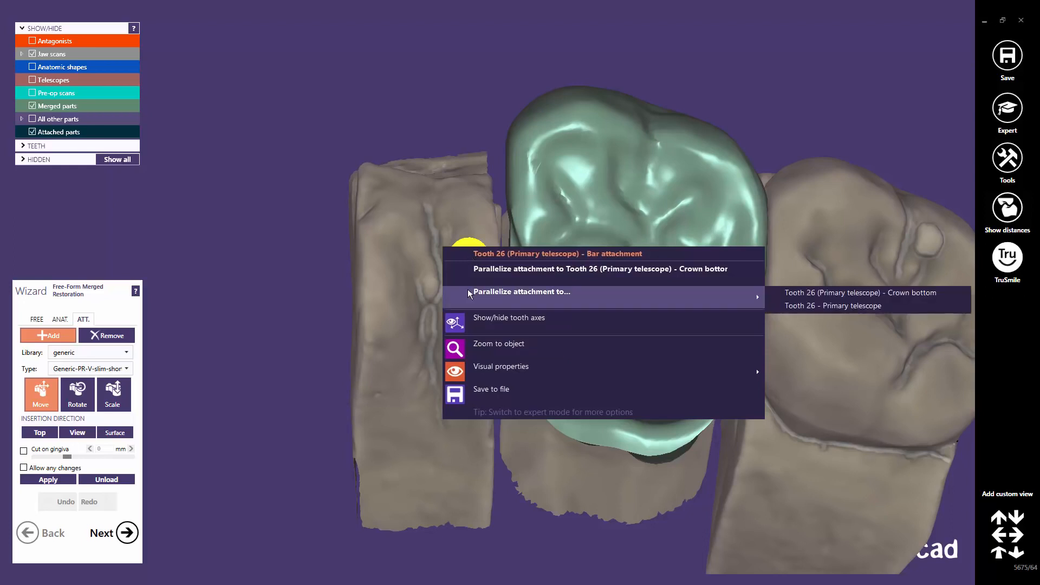
click(469, 266)
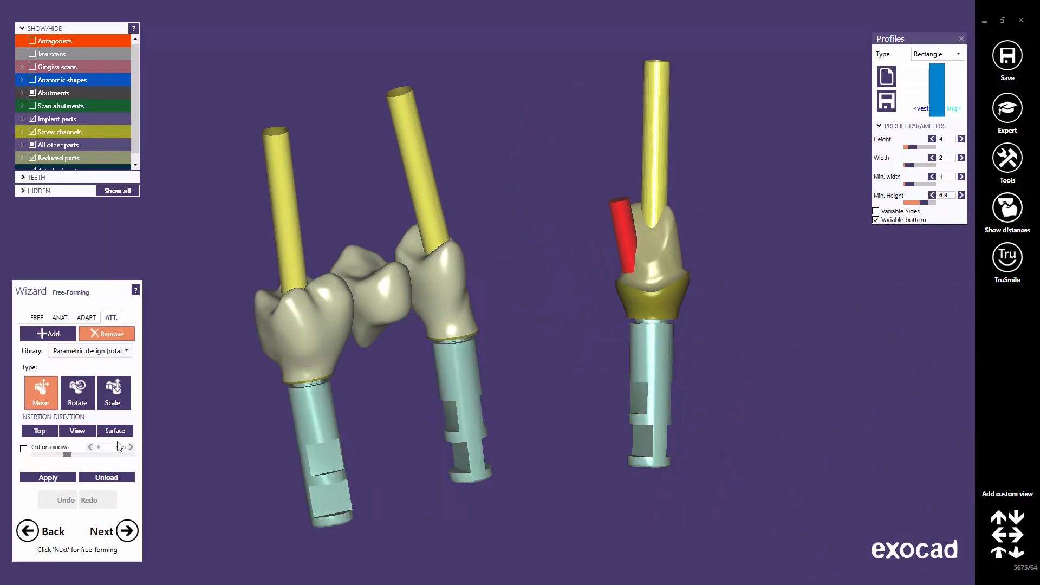
Set the red attachment's insertion direction to Top and move it lower on the crown.
click(39, 432)
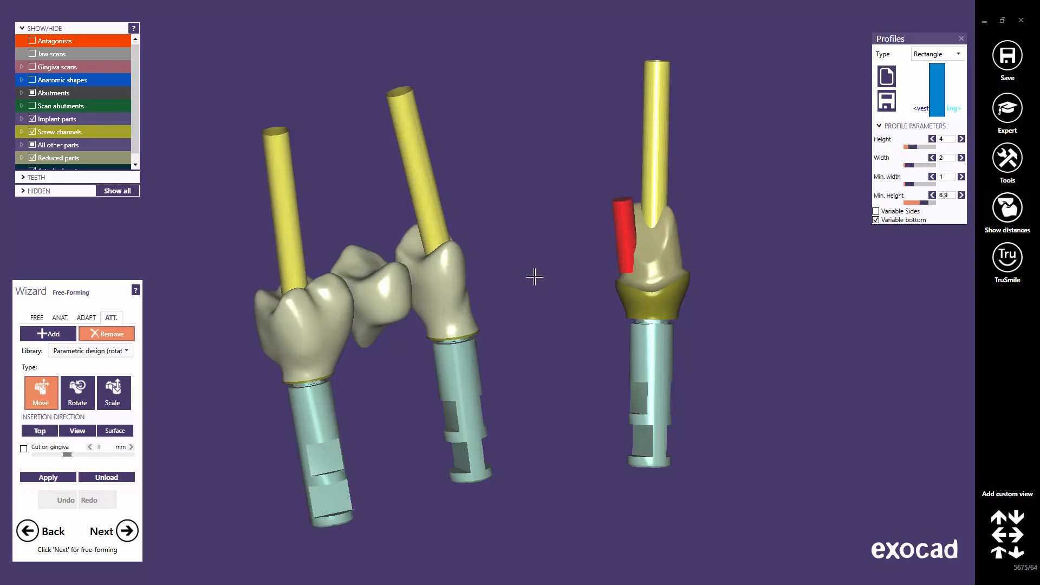
middle_click(634, 273)
right_drag(524, 283, 522, 275)
drag(472, 257, 588, 227)
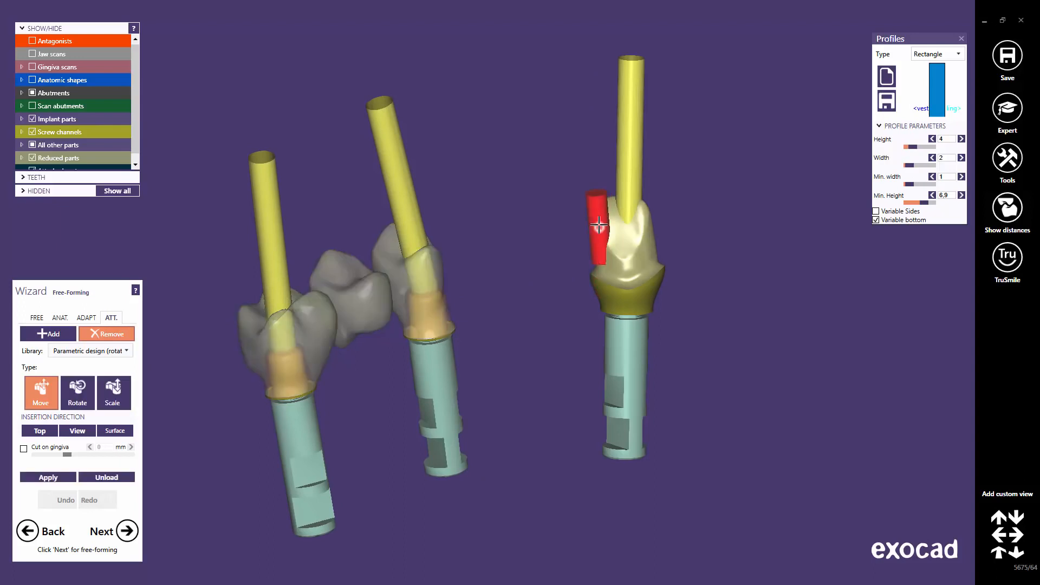
Try View and Surface directions, return to Top, nudge the attachment and apply it.
click(77, 432)
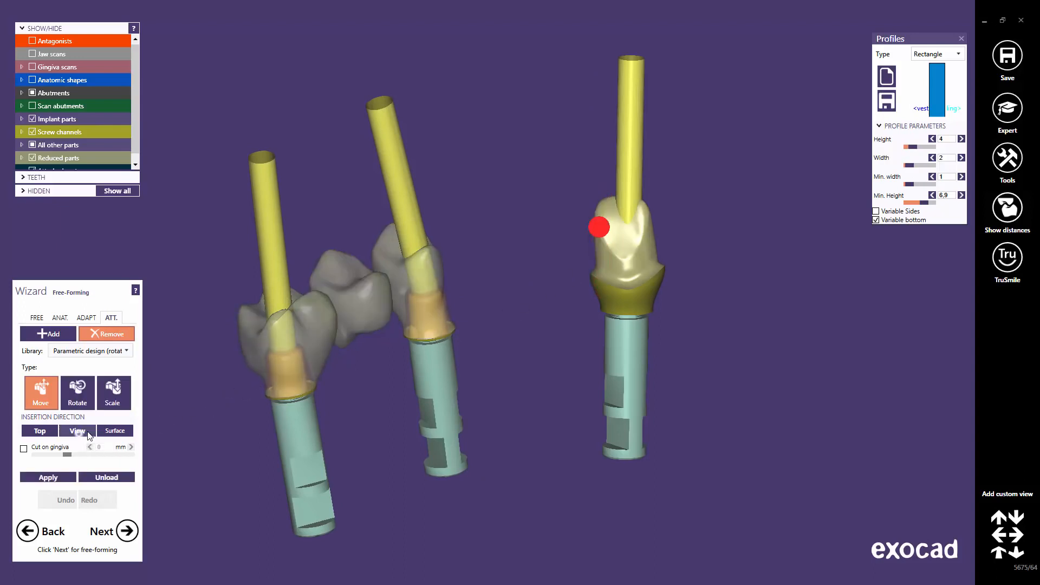
right_drag(488, 304, 492, 302)
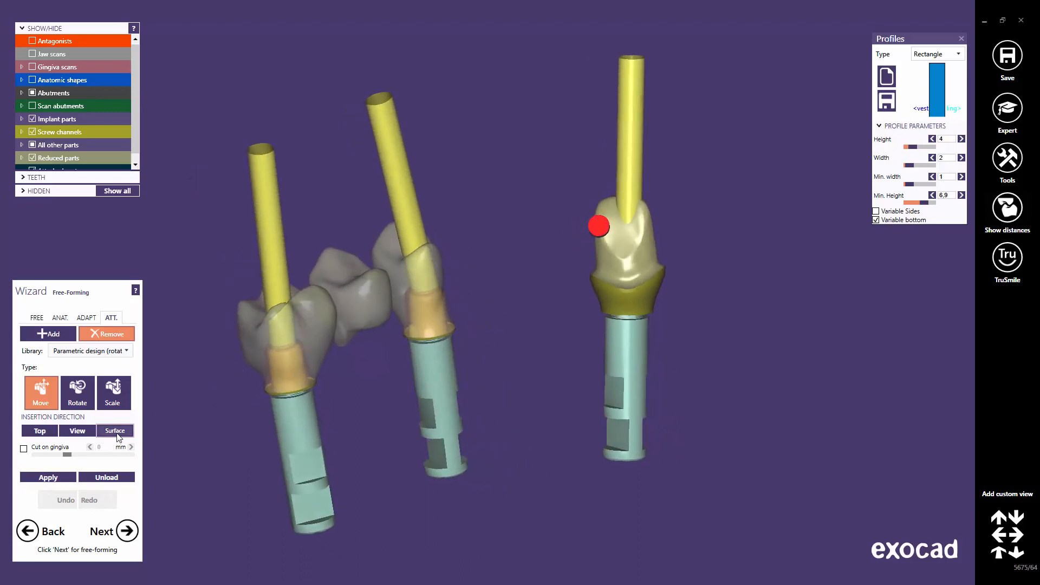
click(116, 431)
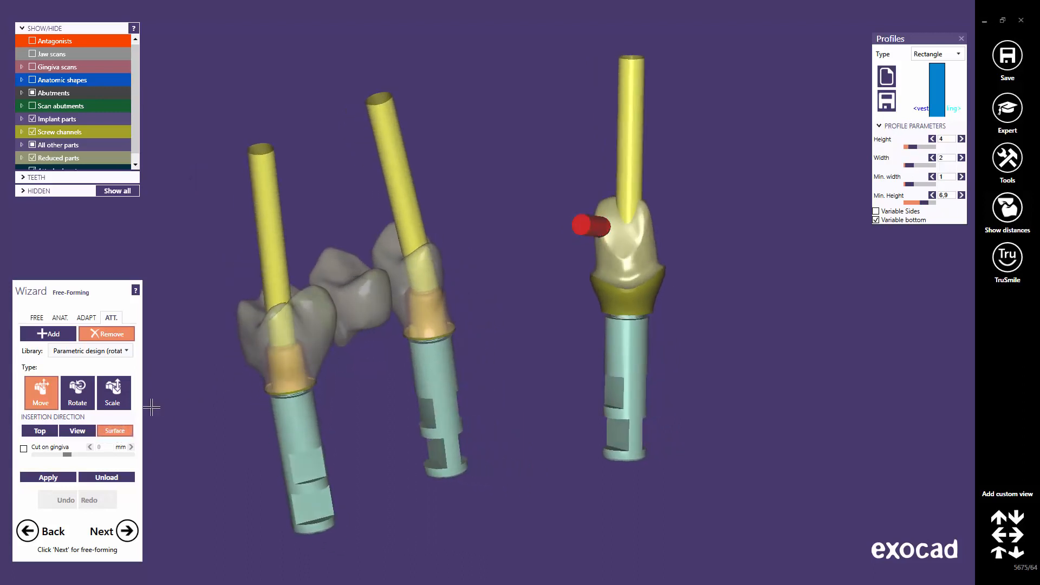
click(43, 431)
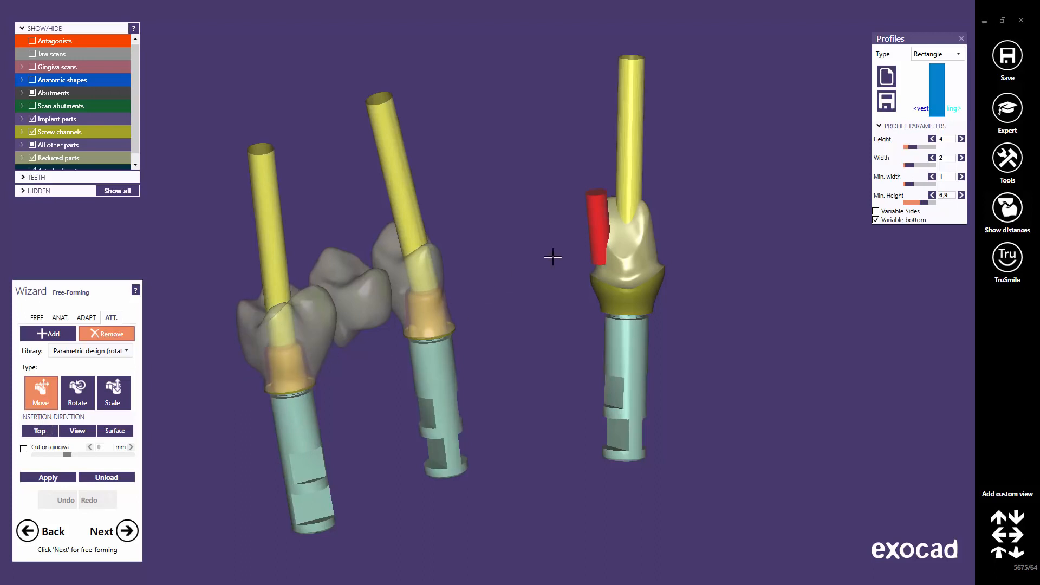
right_drag(632, 239, 571, 241)
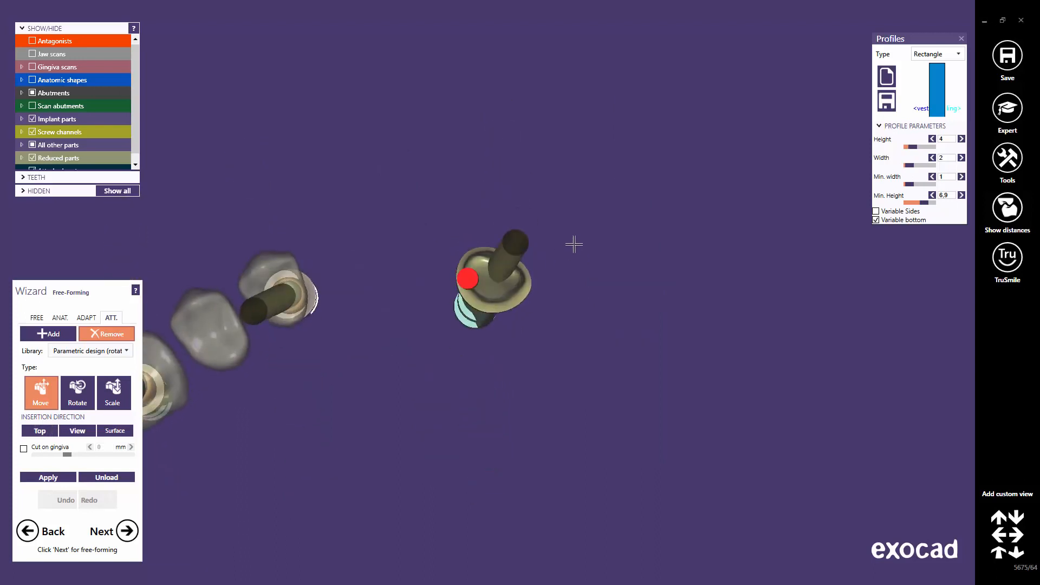
drag(470, 279, 469, 280)
click(48, 477)
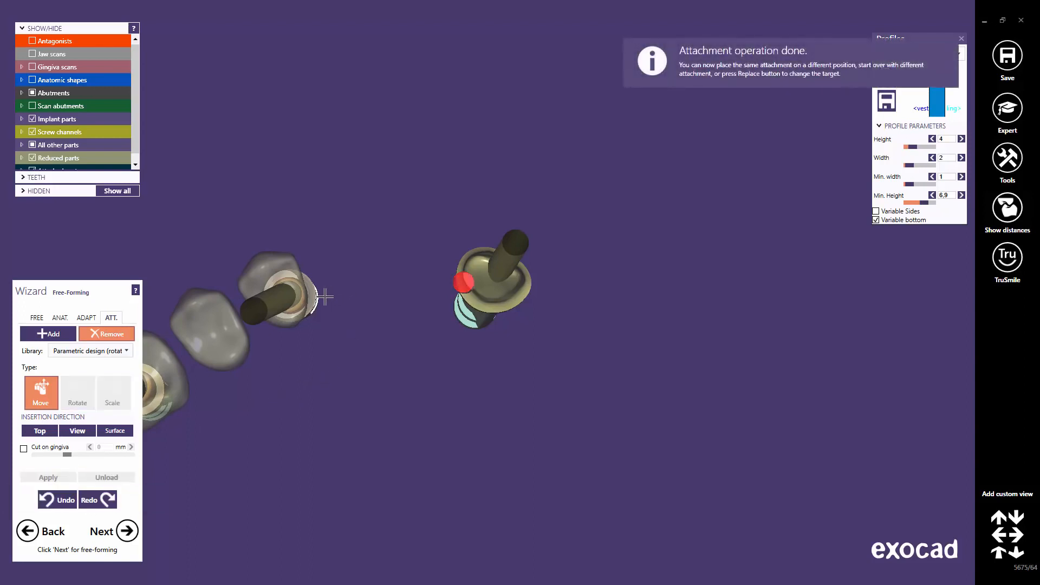
Place a red attachment on the middle tooth and resize it to height 15, width 4,55, min. height 9,57.
right_drag(325, 297, 459, 359)
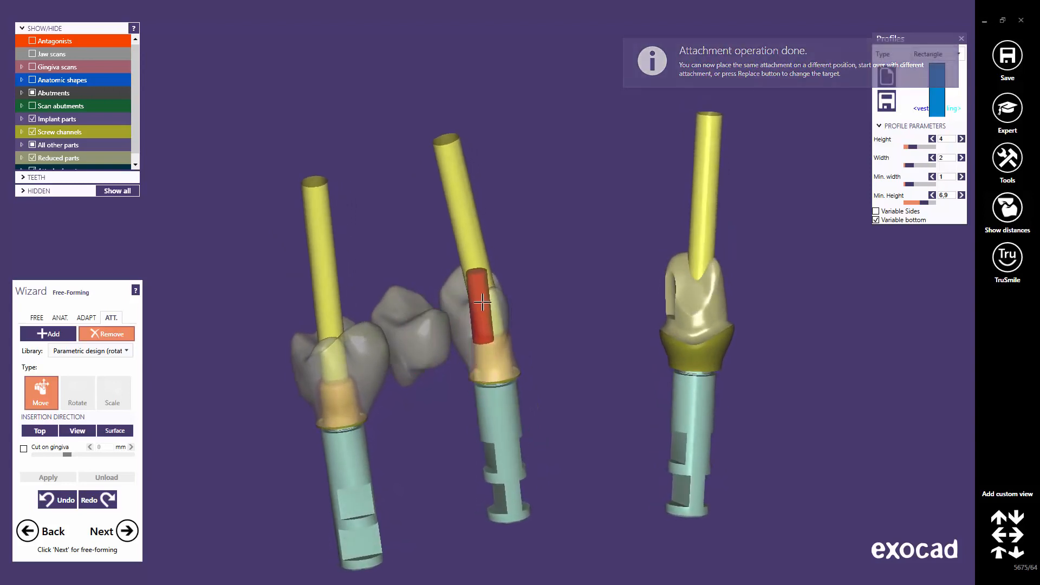
click(482, 302)
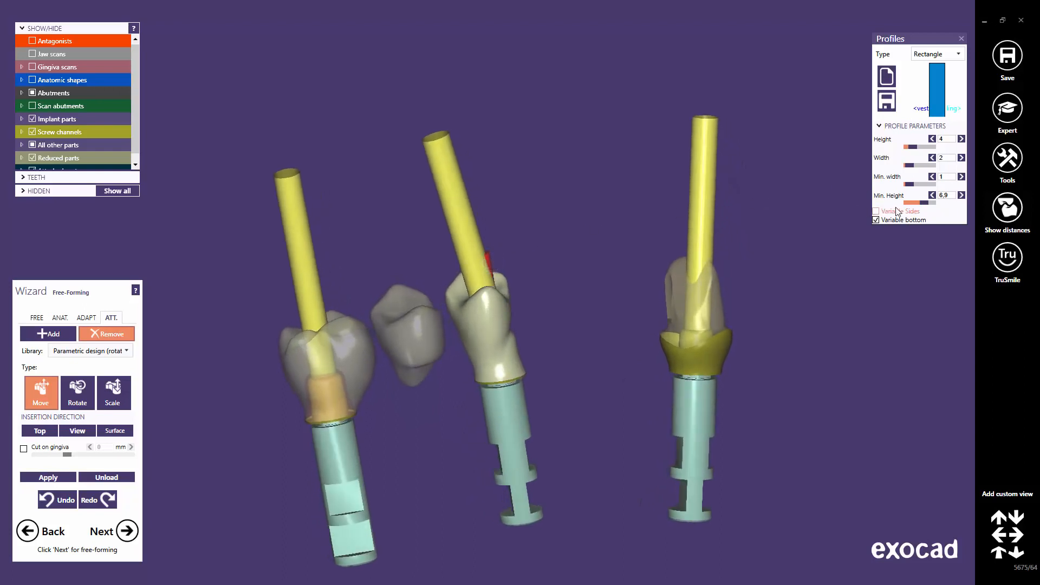
drag(922, 202, 930, 202)
mouse_move(912, 146)
mouse_down()
mouse_move(936, 147)
mouse_move(916, 164)
mouse_up()
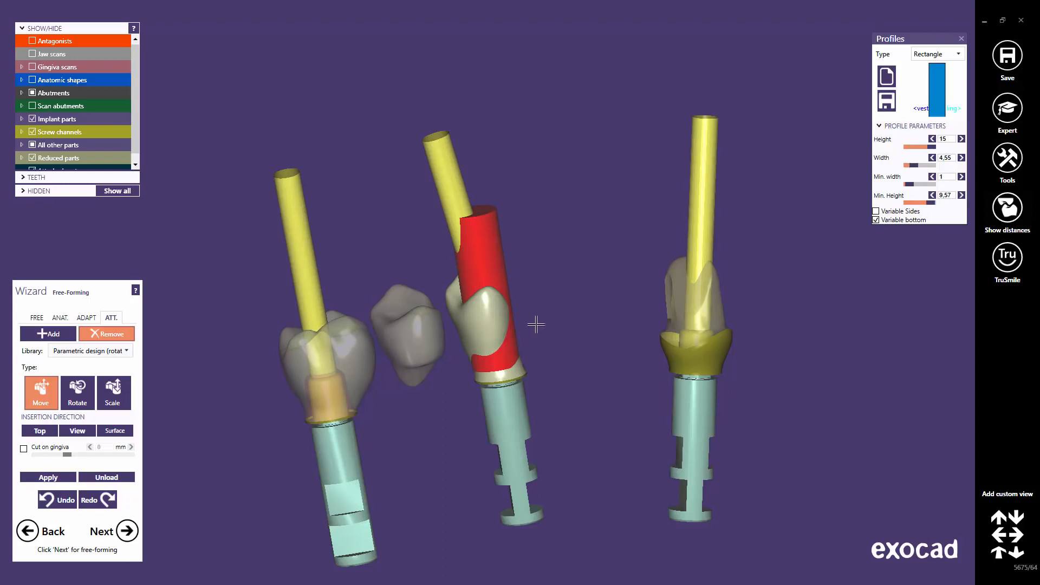
middle_click(496, 326)
right_drag(435, 335, 437, 339)
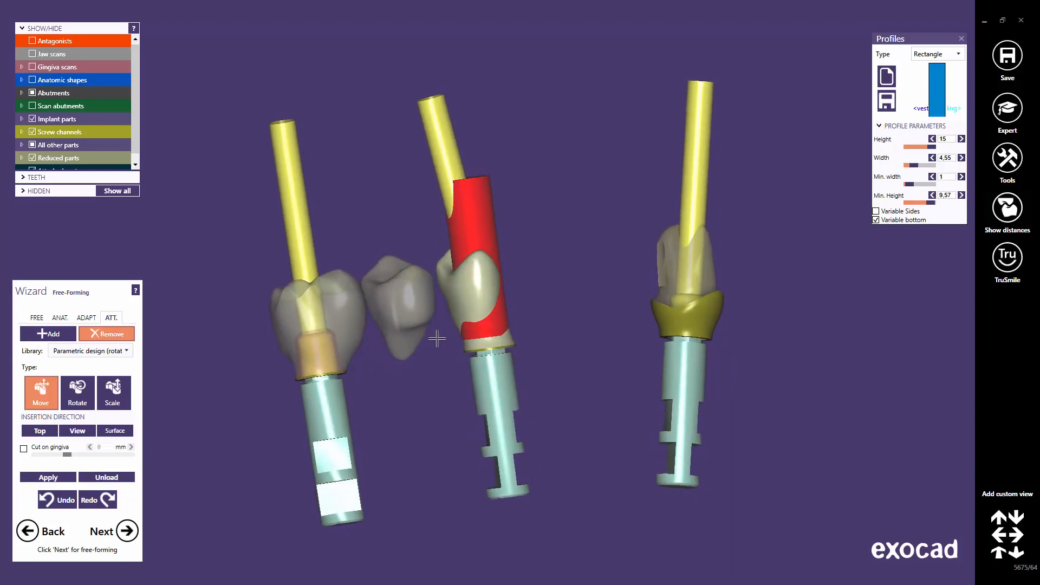
Parallelize the middle attachment to Tooth 16 (Anat. coping) – Screw channel.
right_click(329, 399)
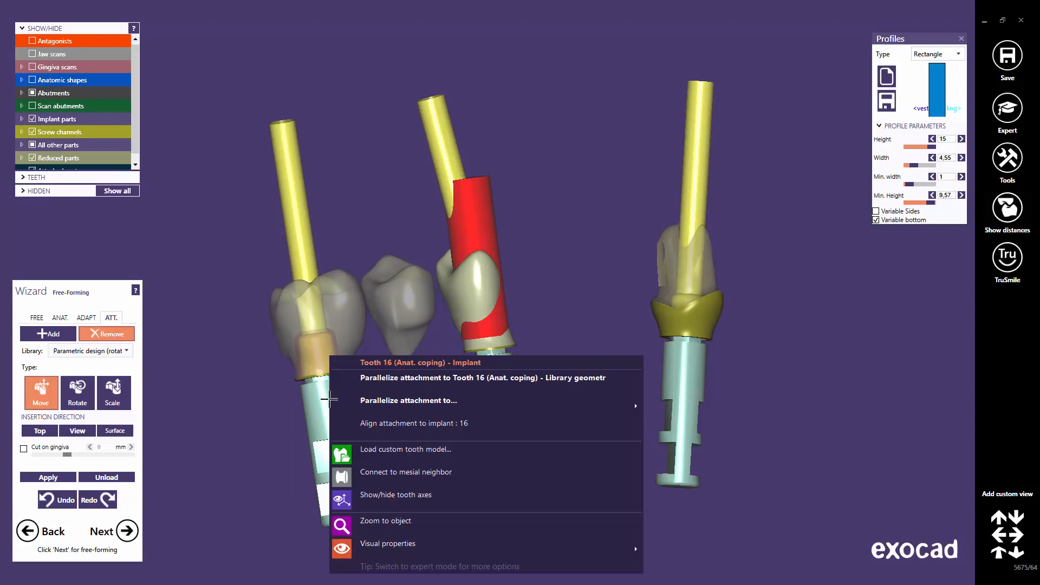
click(413, 379)
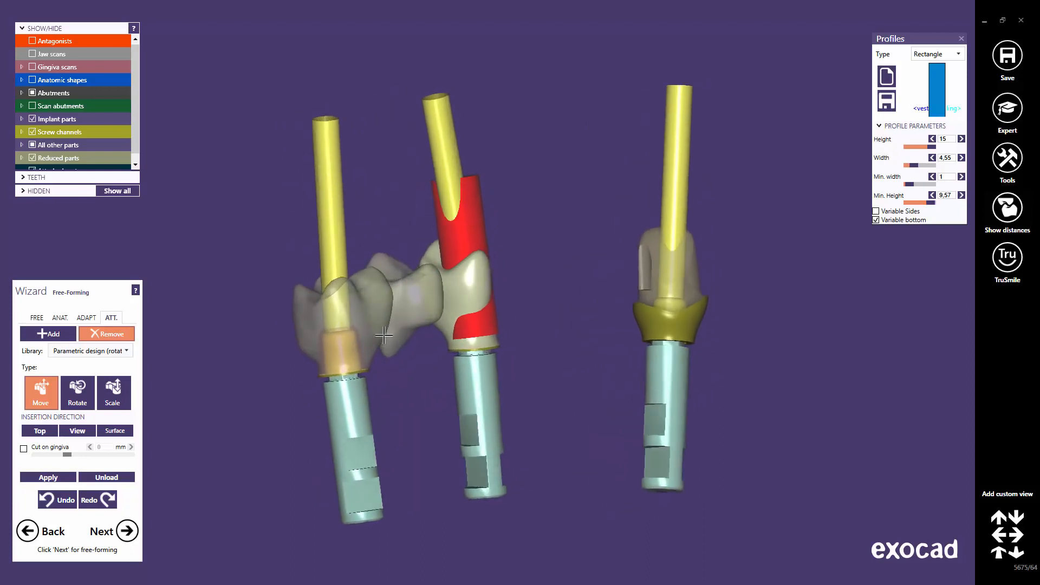
right_click(336, 407)
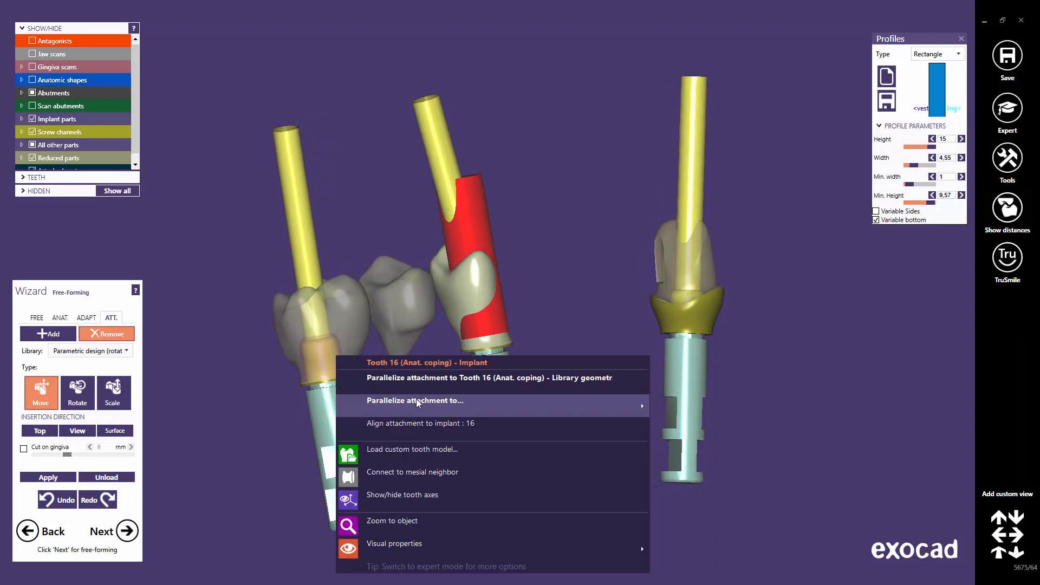
mouse_move(425, 398)
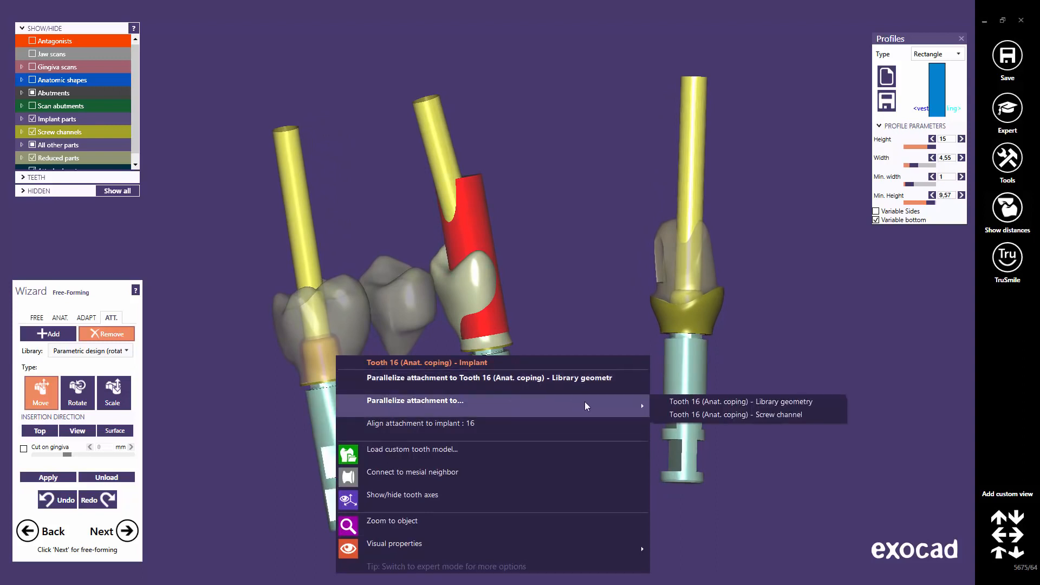
click(727, 418)
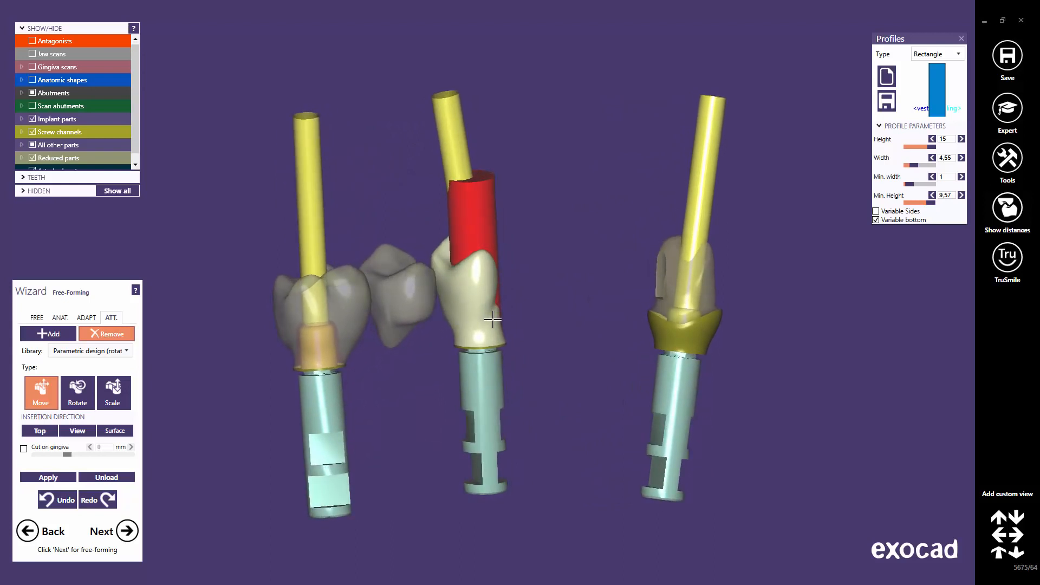
Try parallelizing the attachment to tooth 14's library geometry, then to its screw channel.
right_click(479, 372)
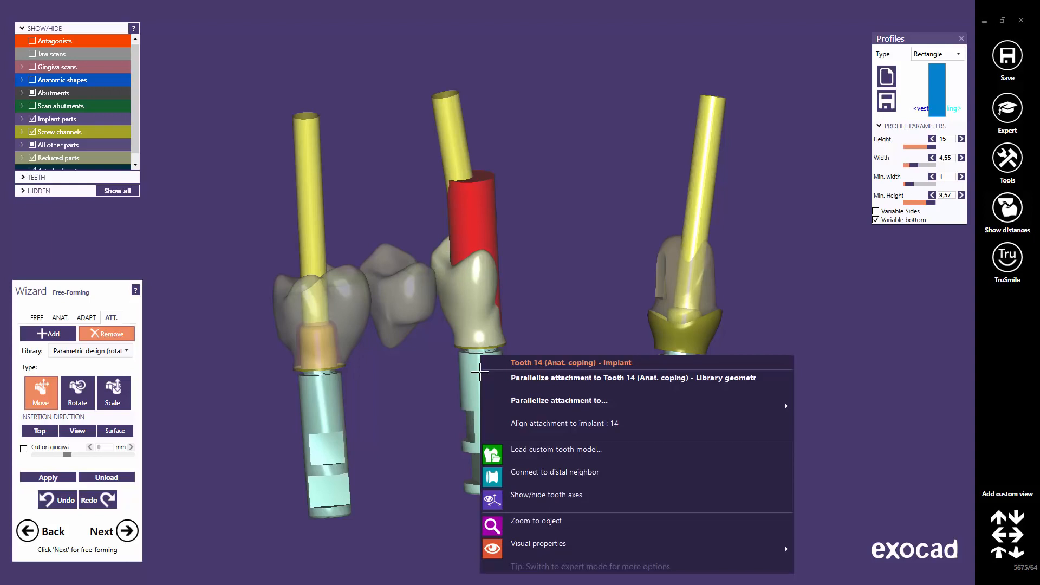
mouse_move(504, 402)
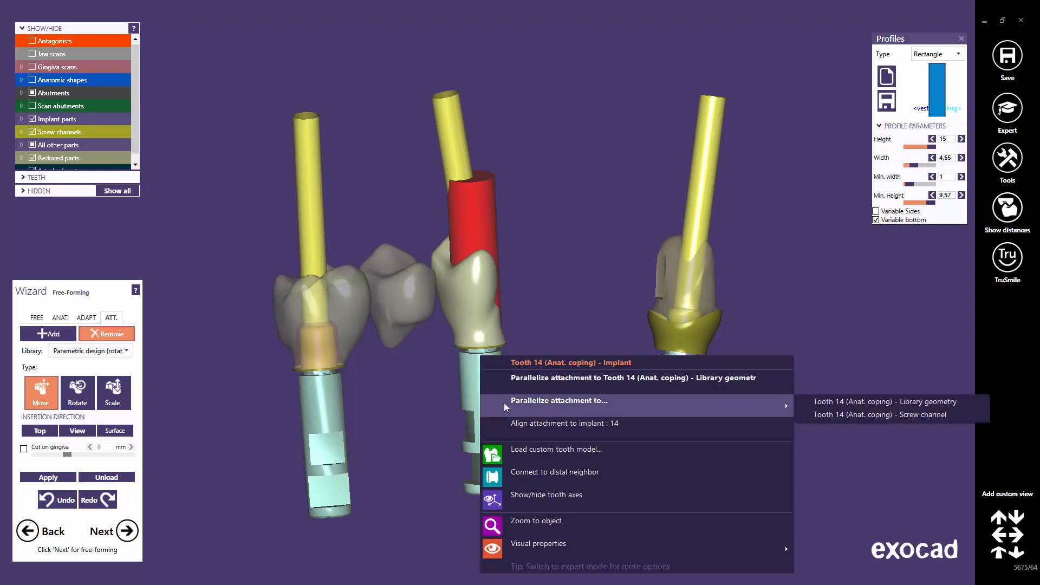
click(838, 406)
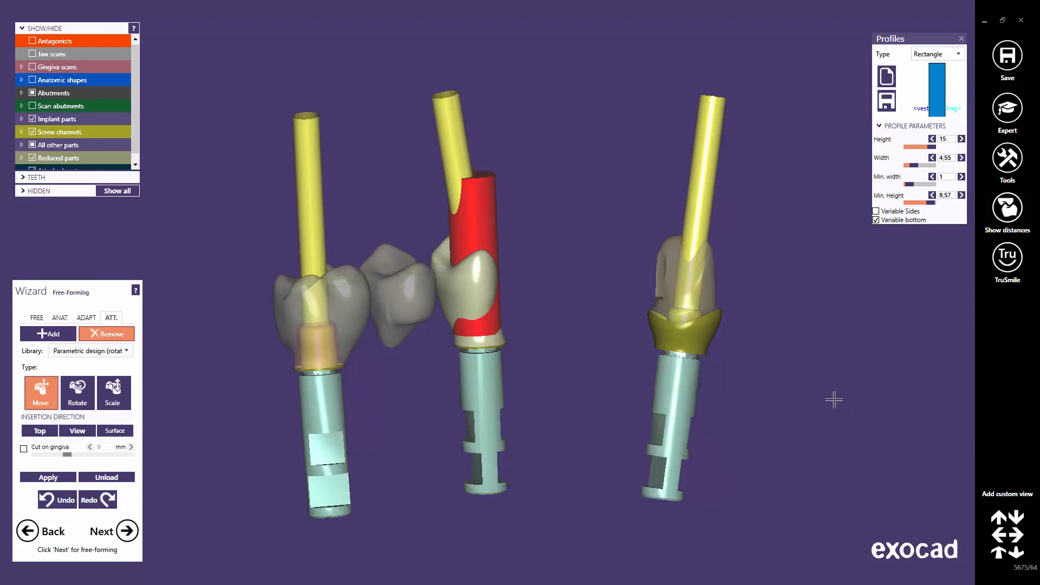
right_click(482, 363)
mouse_move(550, 403)
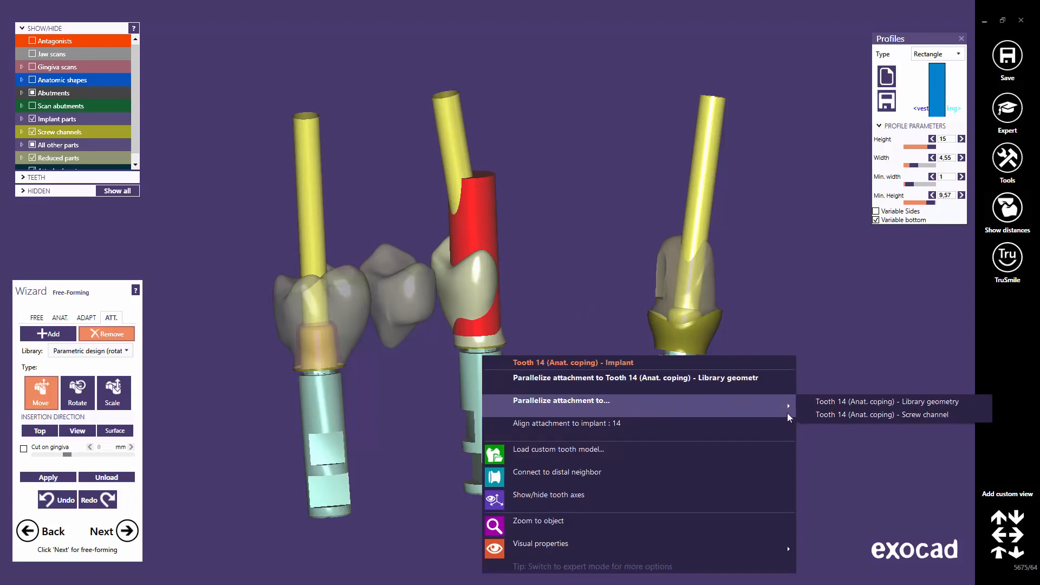
click(821, 413)
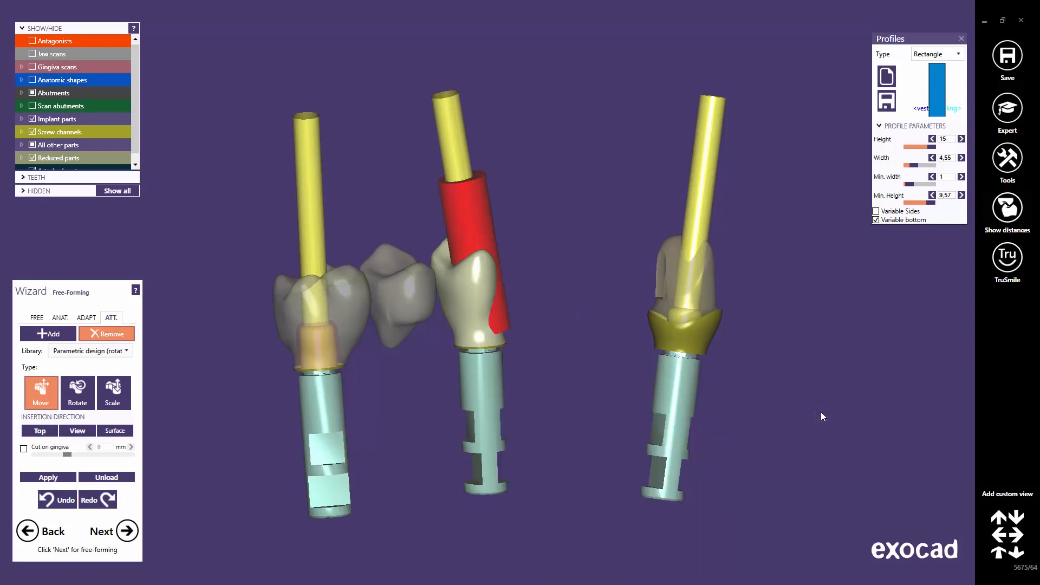
Align the red attachment to implant 14 so it seats on the implant's top edge.
right_click(484, 367)
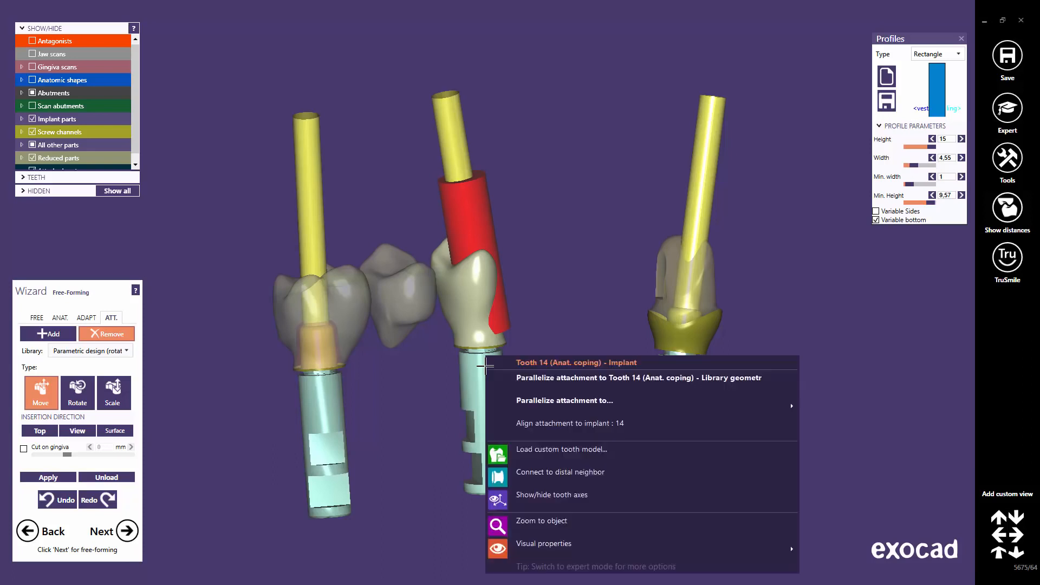
click(562, 423)
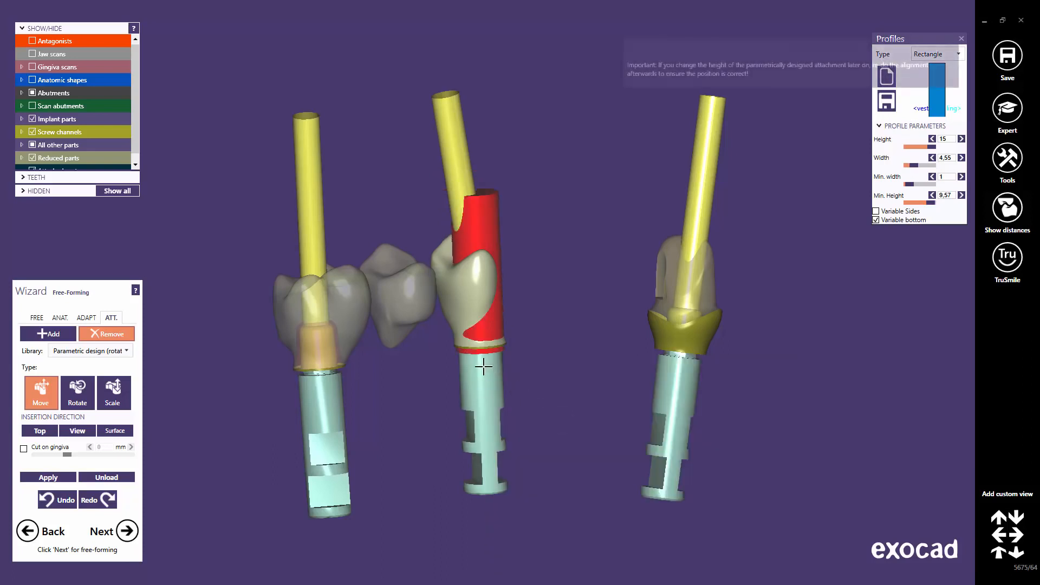
scroll(485, 295, up, 5)
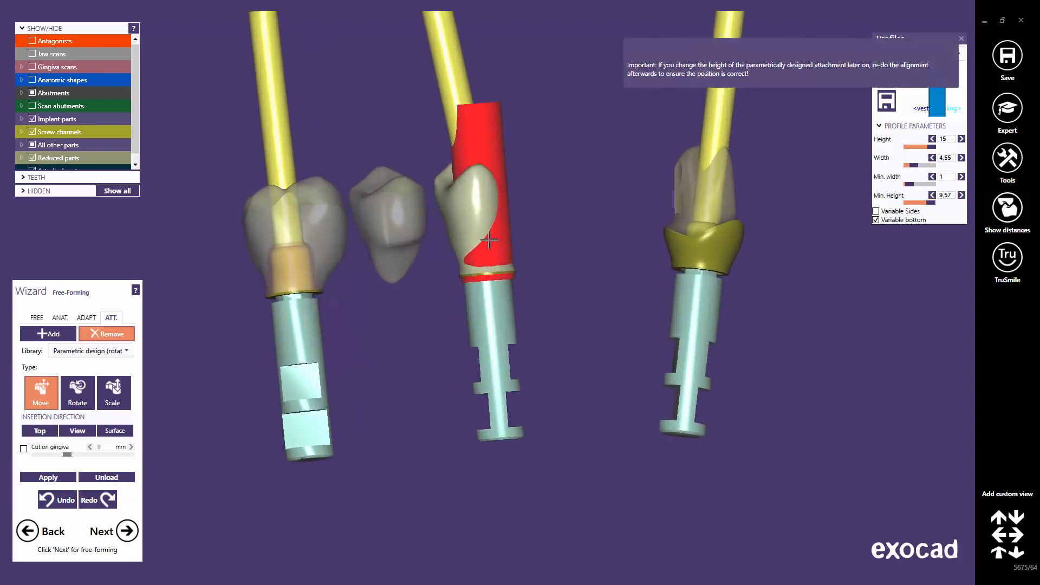
scroll(485, 272, up, 1)
right_drag(508, 334, 506, 334)
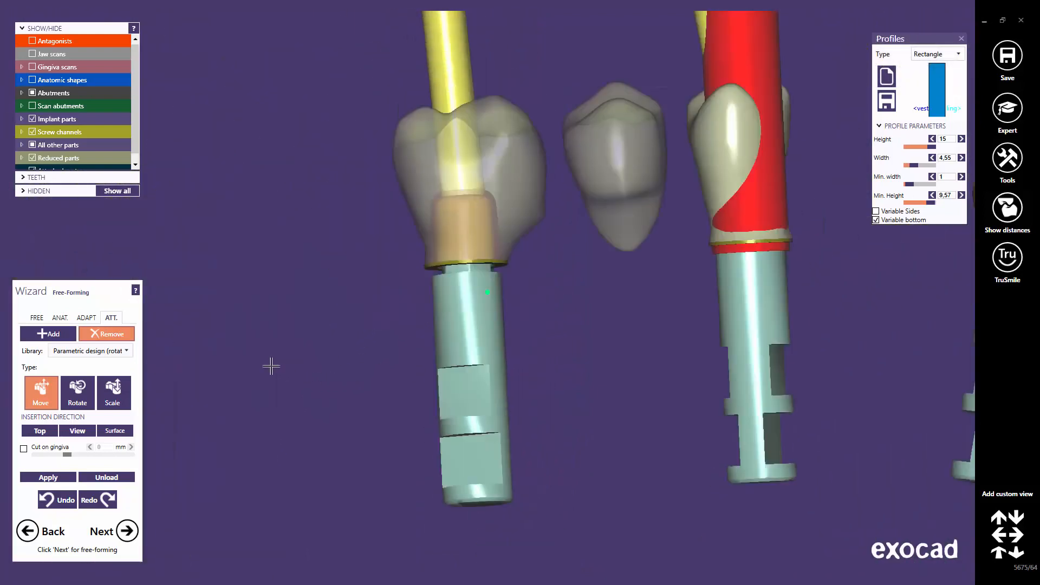
Align the attachment to implant 16 from the tooth 16 implant's options.
right_click(472, 294)
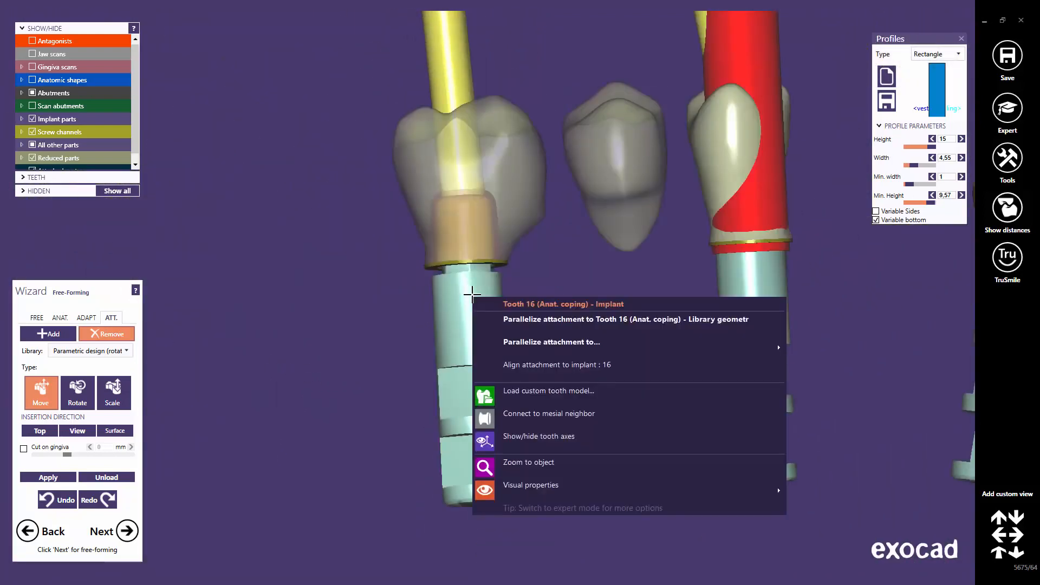
click(511, 365)
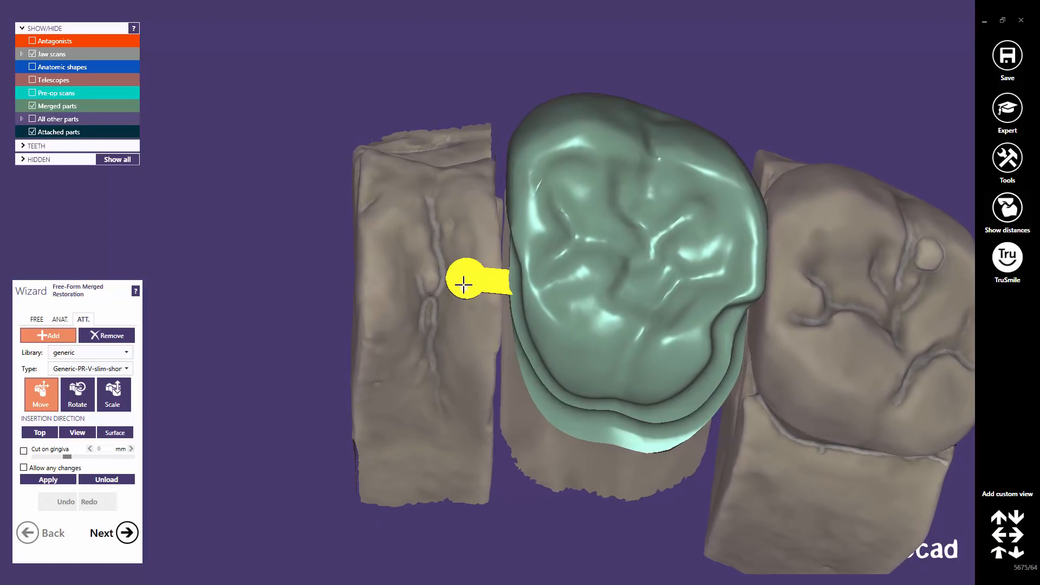
Move the yellow attachment slightly lower beside the crown, then scale its top edge a little taller.
drag(463, 284, 462, 276)
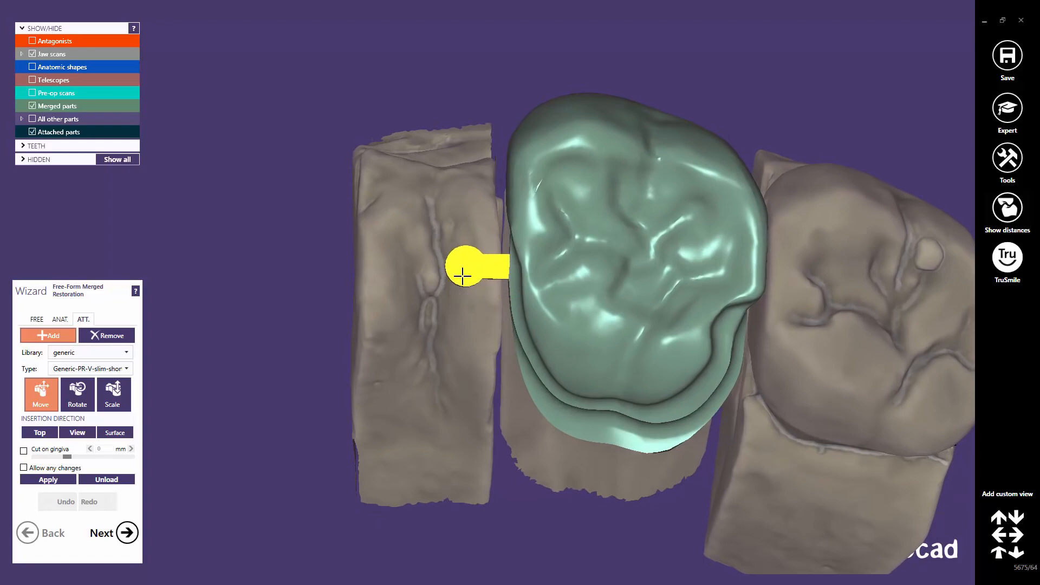
right_drag(462, 276, 464, 245)
drag(465, 244, 466, 250)
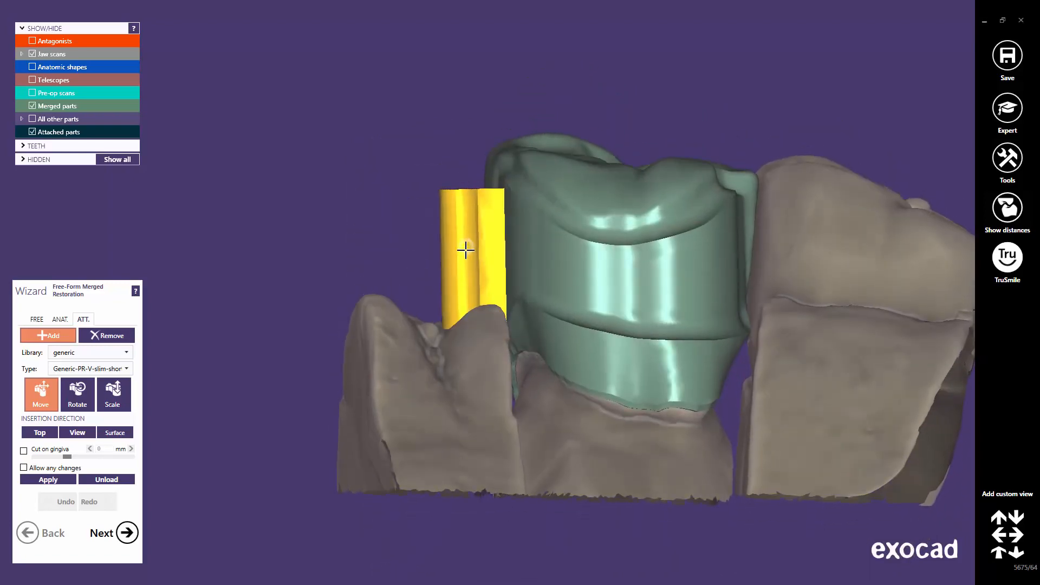
right_drag(464, 278, 458, 287)
click(111, 395)
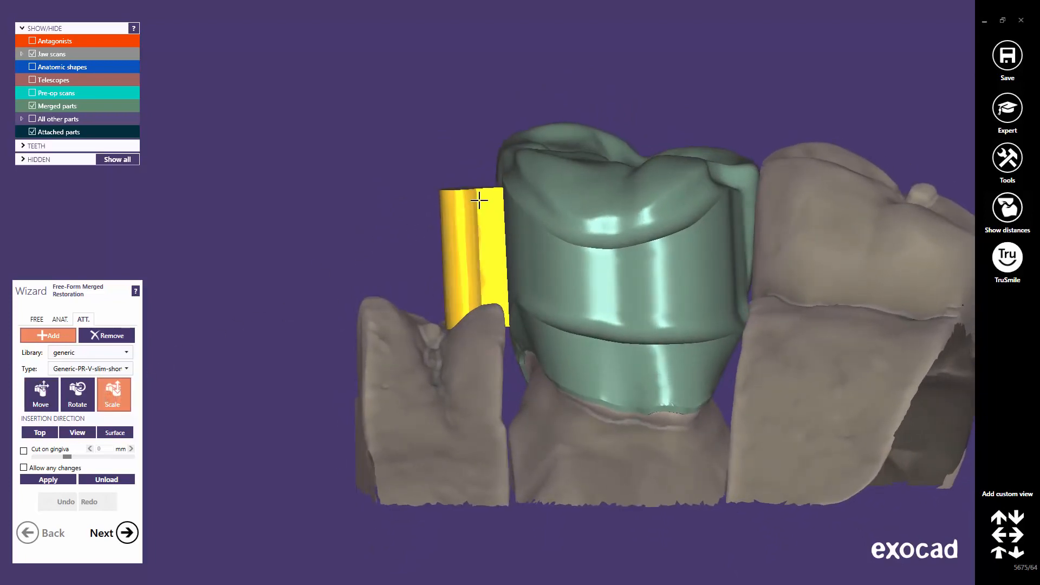
drag(479, 200, 479, 194)
mouse_move(469, 240)
right_down()
mouse_move(469, 226)
mouse_move(469, 239)
right_up()
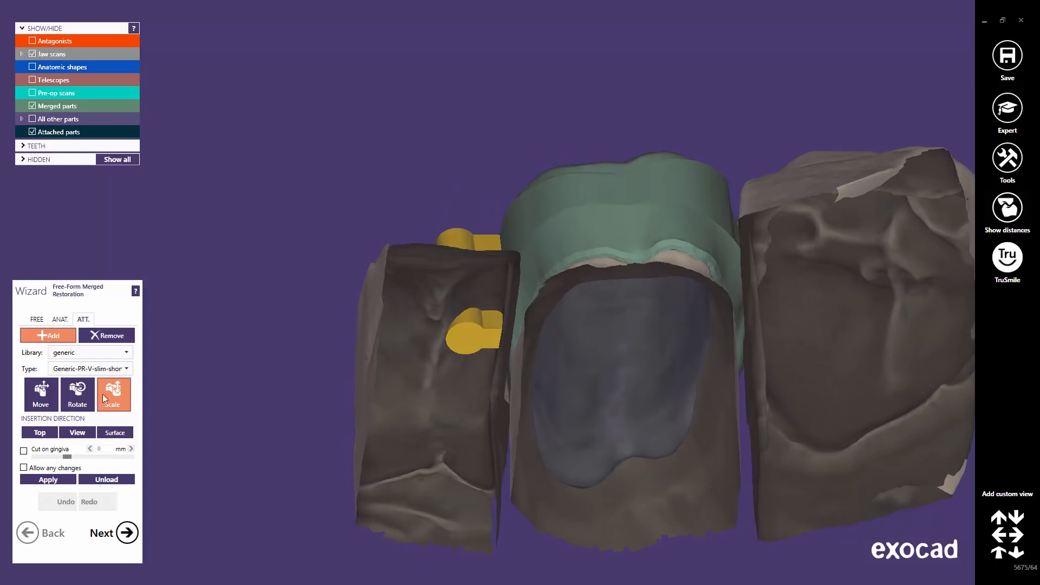
Turn on Cut on gingiva at 0 mm and merge the yellow attachments into the crown.
click(24, 451)
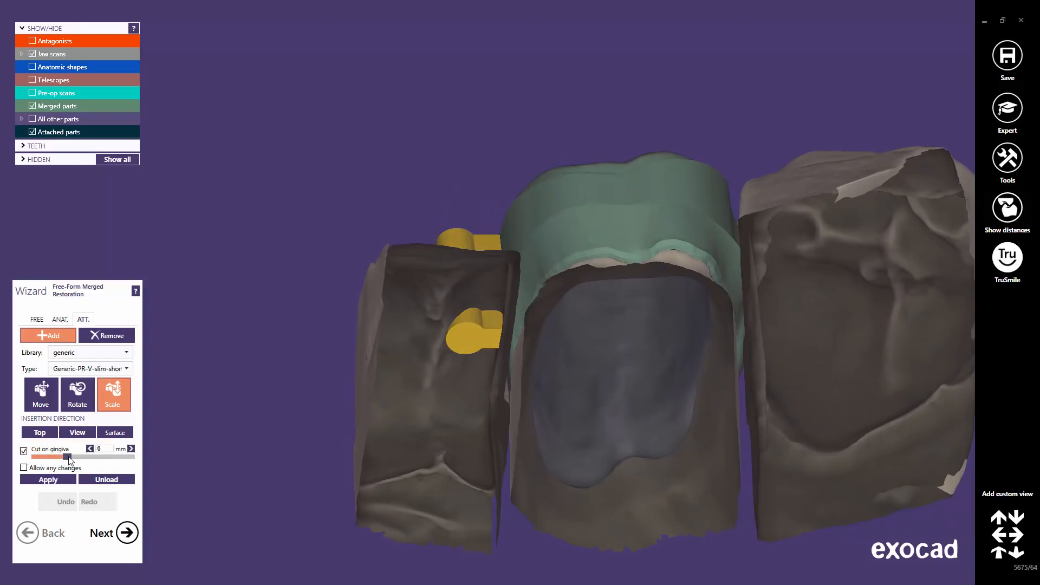
drag(69, 459, 66, 459)
click(111, 449)
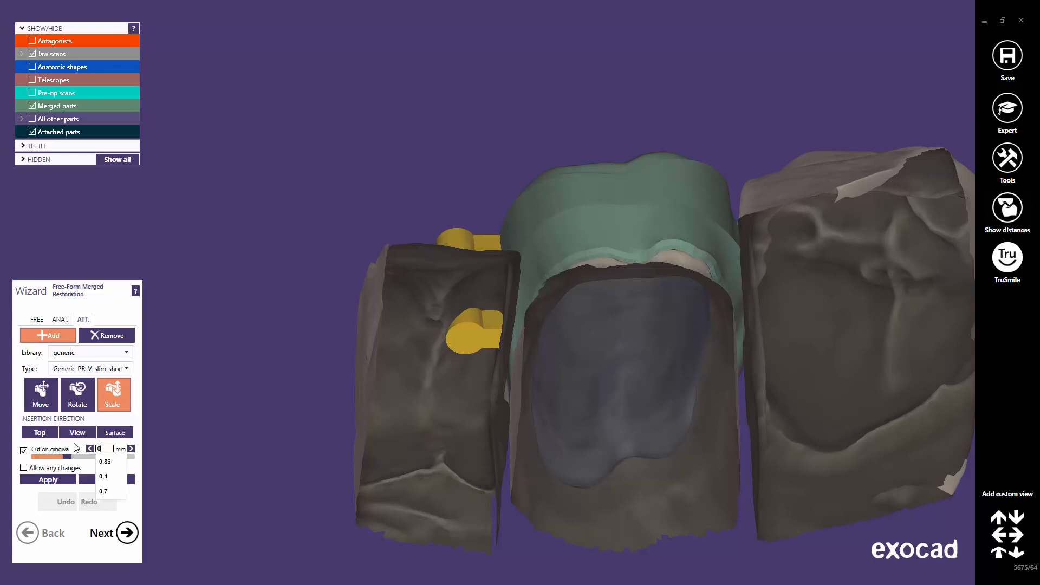
key(Return)
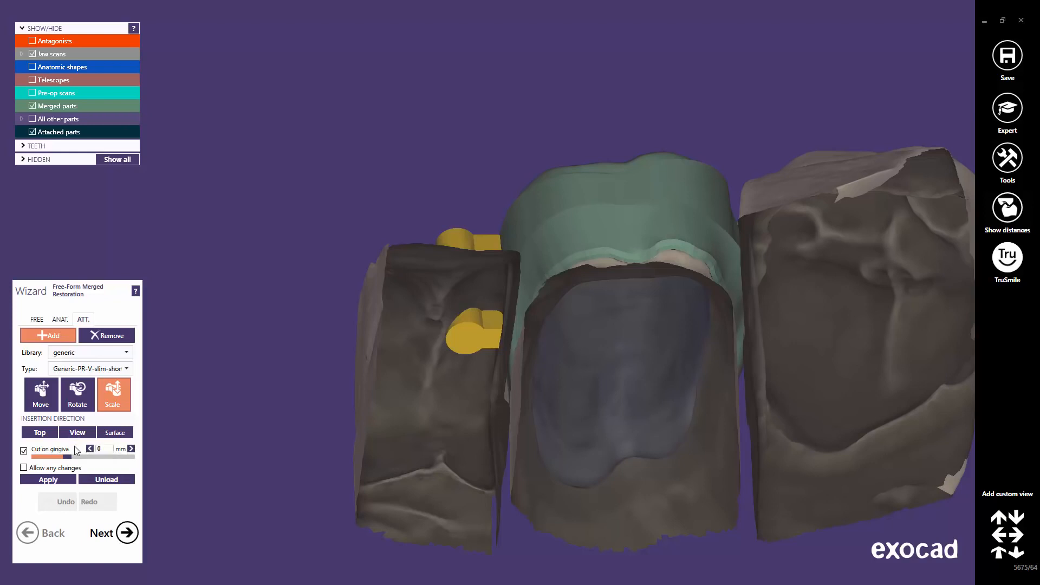
click(53, 480)
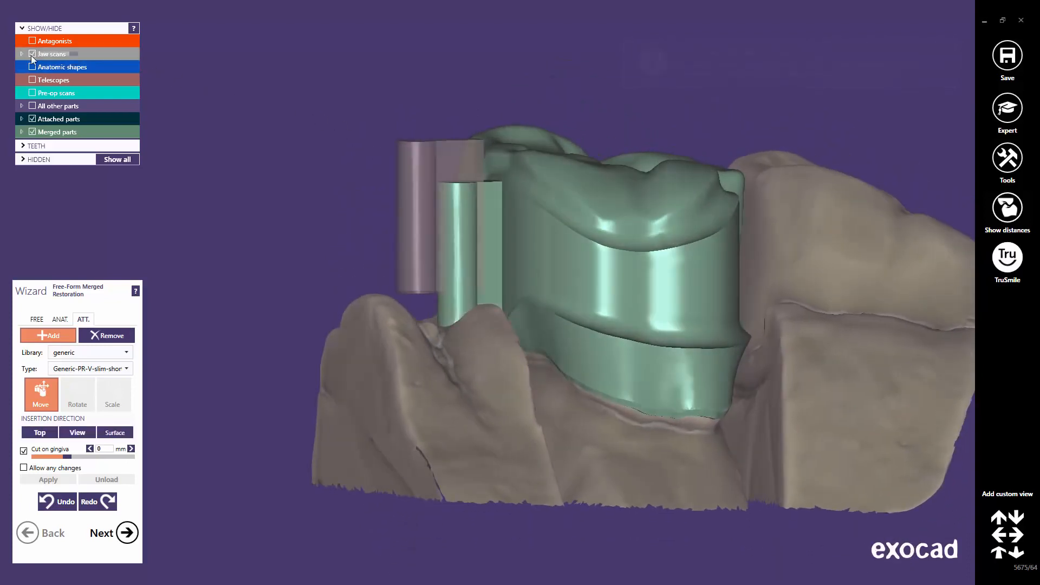
Hide the jaw scan and zoom in on the crown's underside.
click(32, 54)
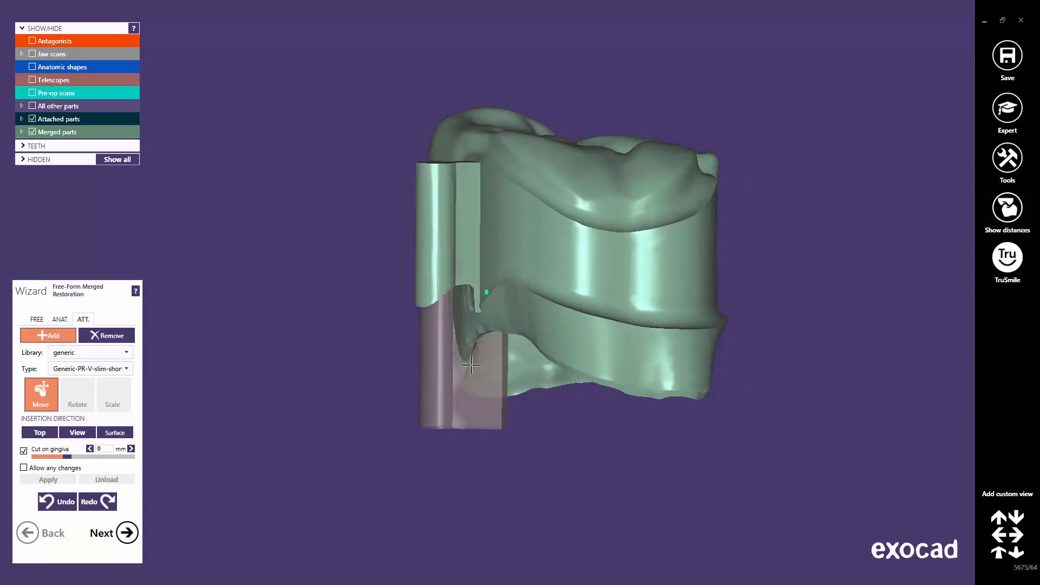
right_drag(471, 365, 469, 364)
scroll(467, 323, up, 3)
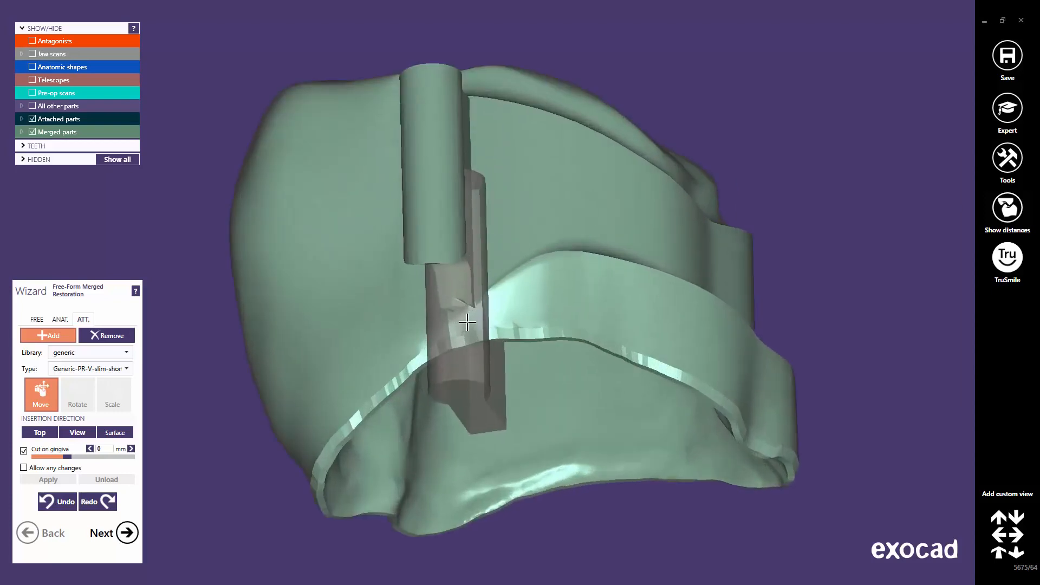
scroll(467, 322, up, 2)
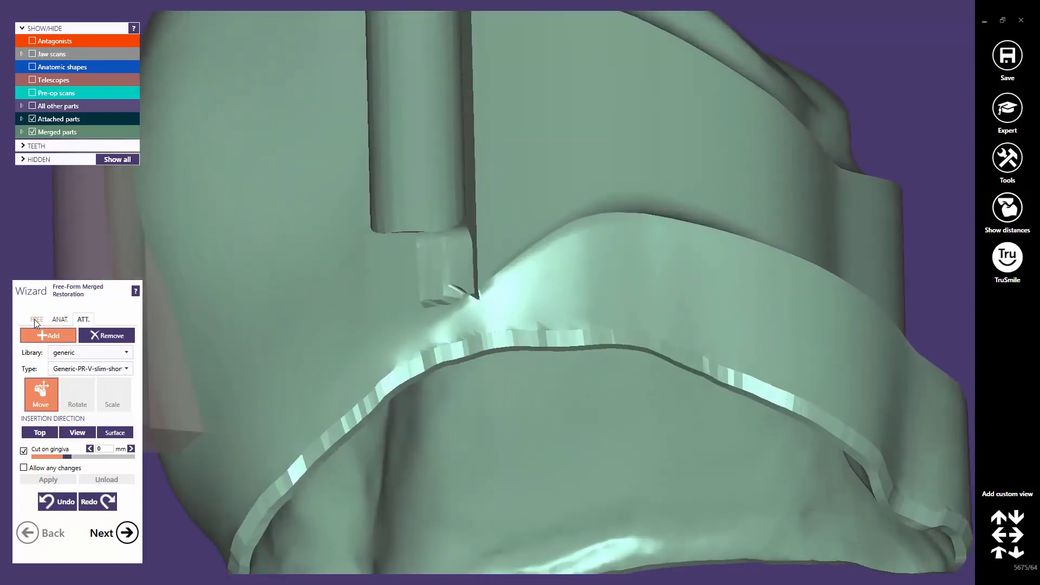
Select the Smooth/Flatten free-form brush at the smallest brush size.
click(36, 320)
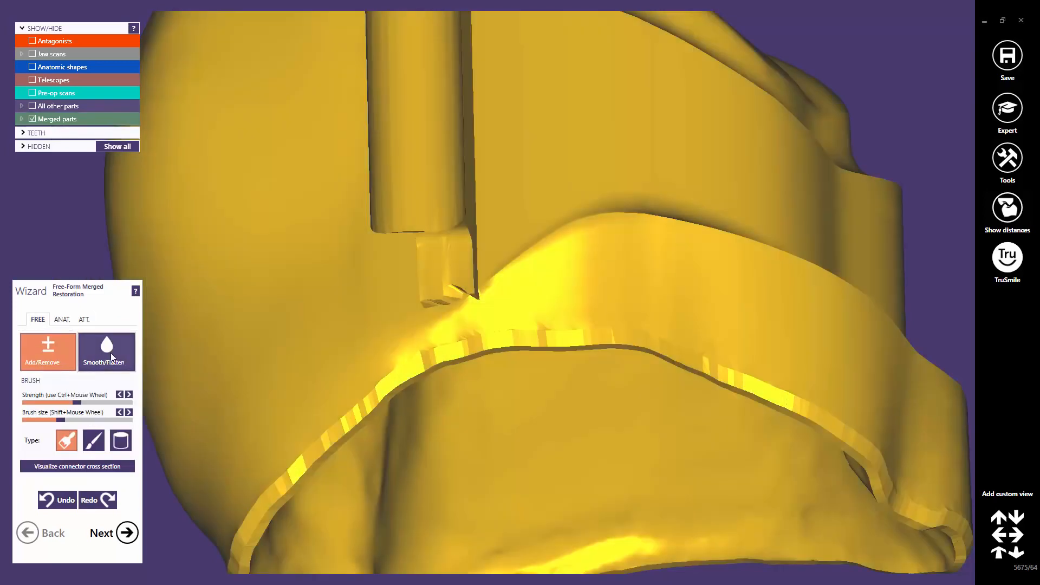
click(106, 356)
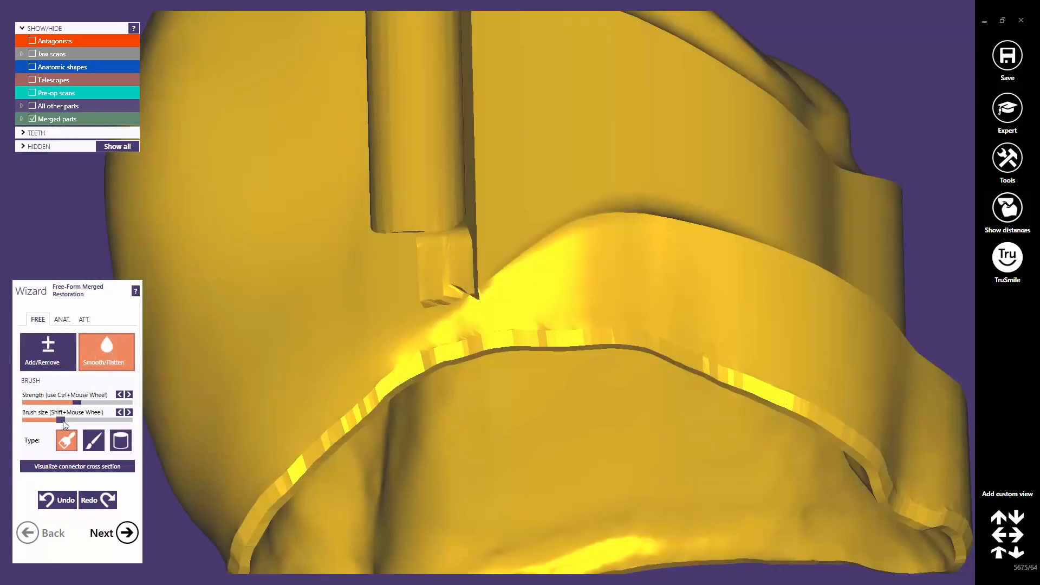
mouse_move(64, 424)
mouse_down()
mouse_move(36, 424)
mouse_move(34, 404)
mouse_up()
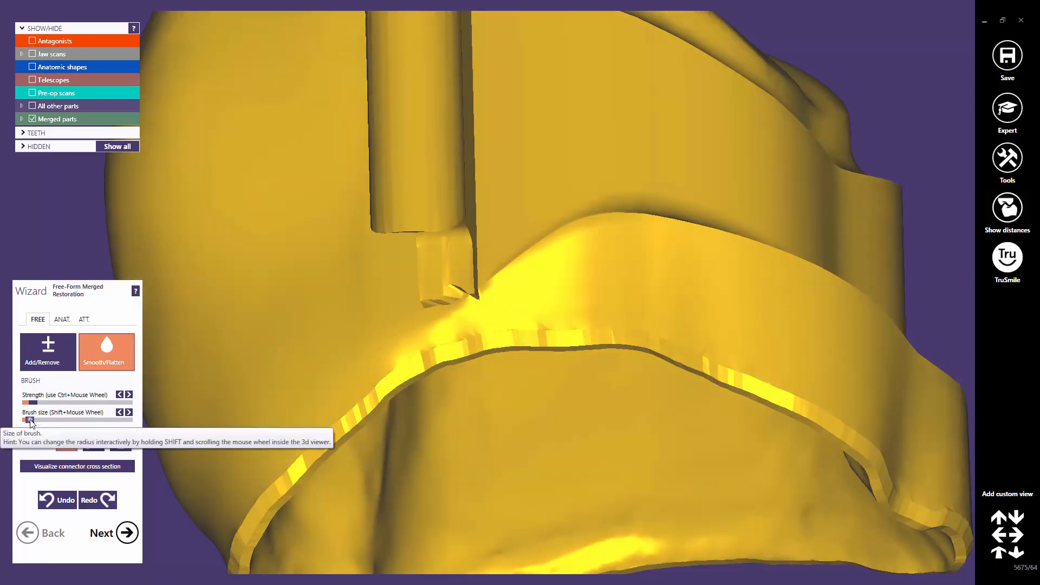
drag(30, 420, 27, 420)
Smooth the crease beside the attachment, checking it from several side and top angles.
drag(467, 291, 454, 304)
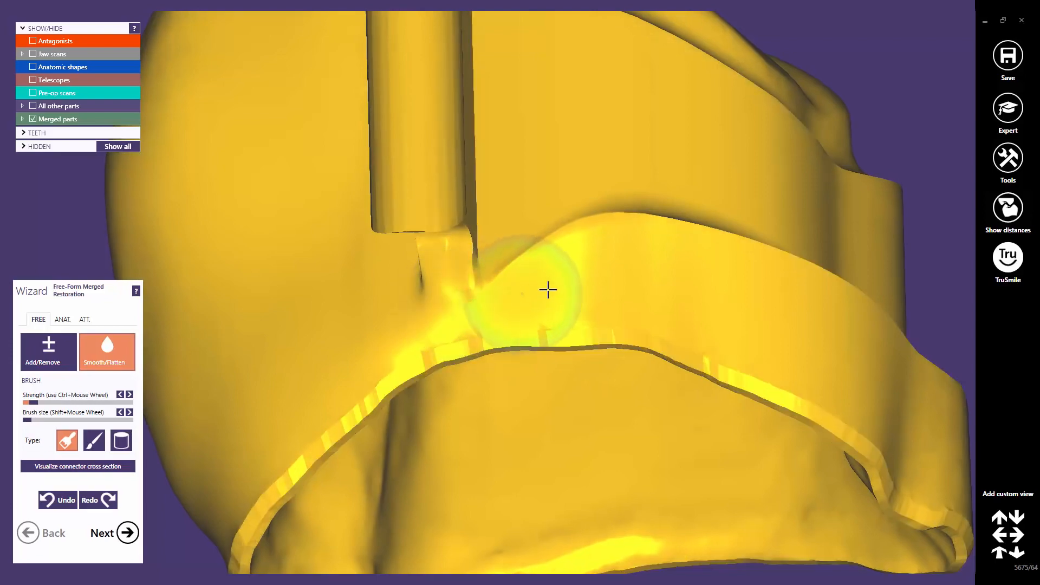
right_drag(620, 288, 477, 282)
drag(471, 284, 463, 289)
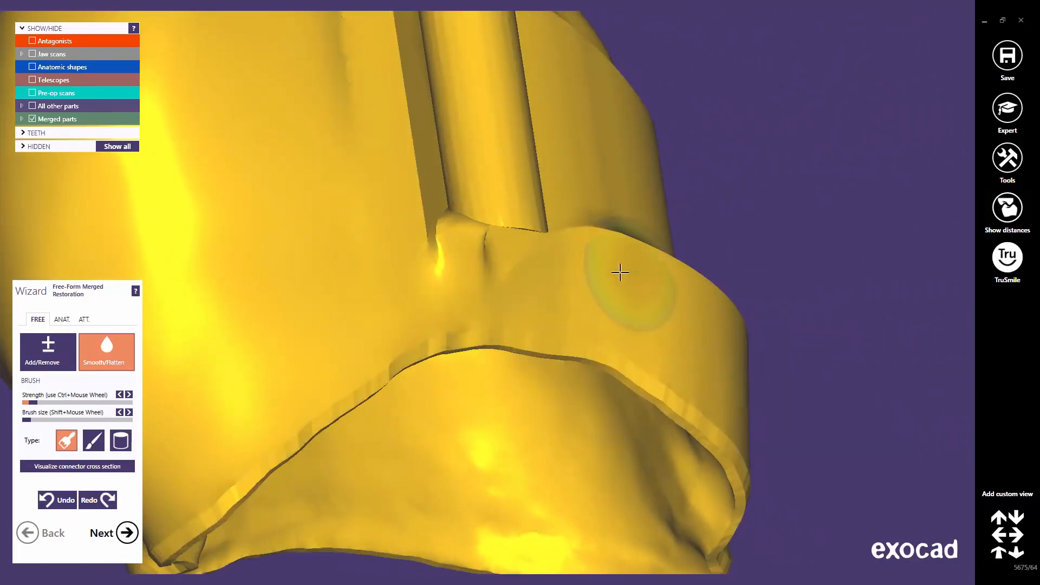
right_drag(620, 272, 624, 272)
scroll(624, 272, down, 10)
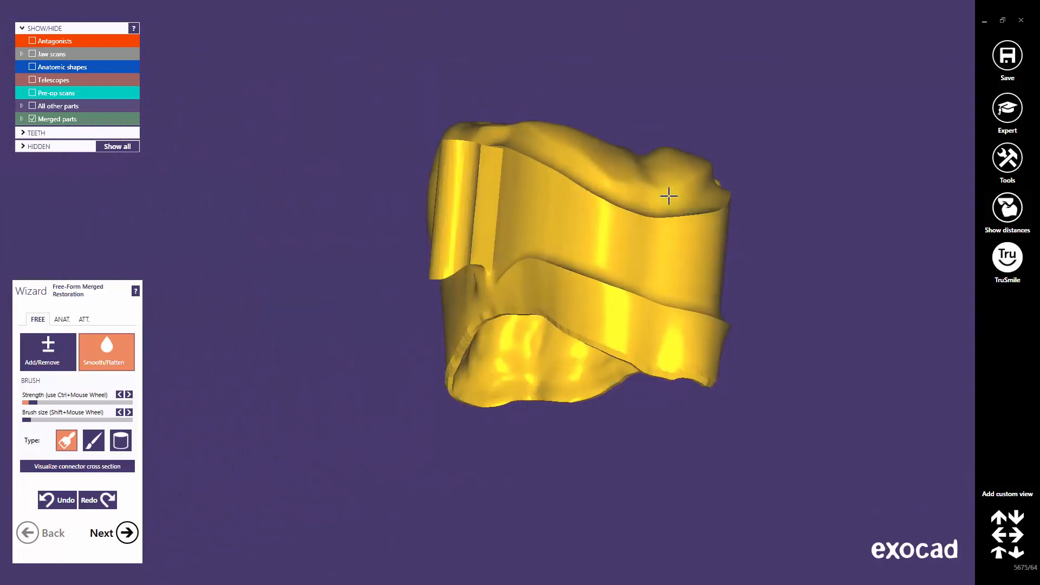
right_drag(669, 196, 671, 194)
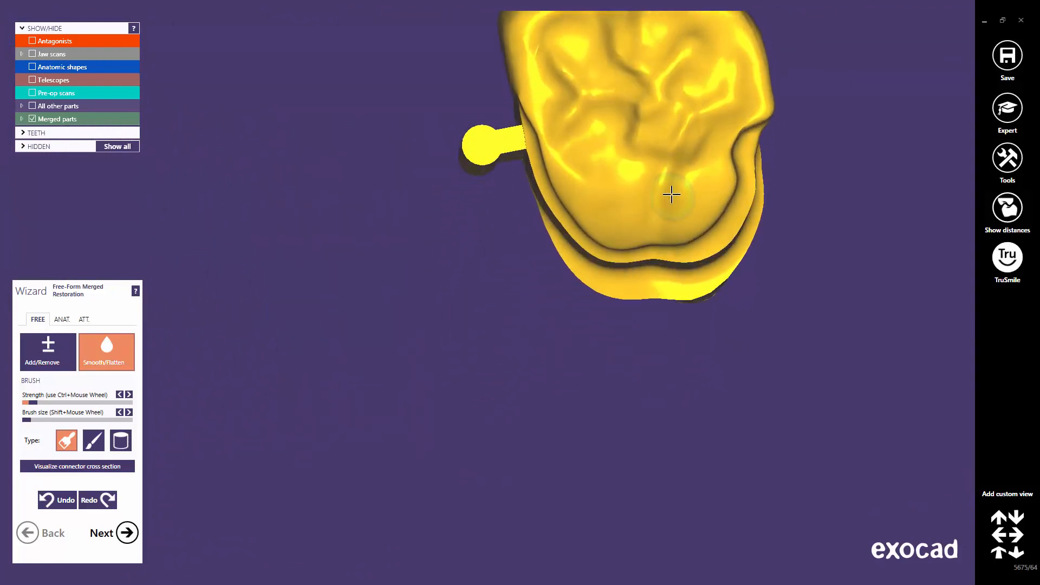
middle_click(622, 160)
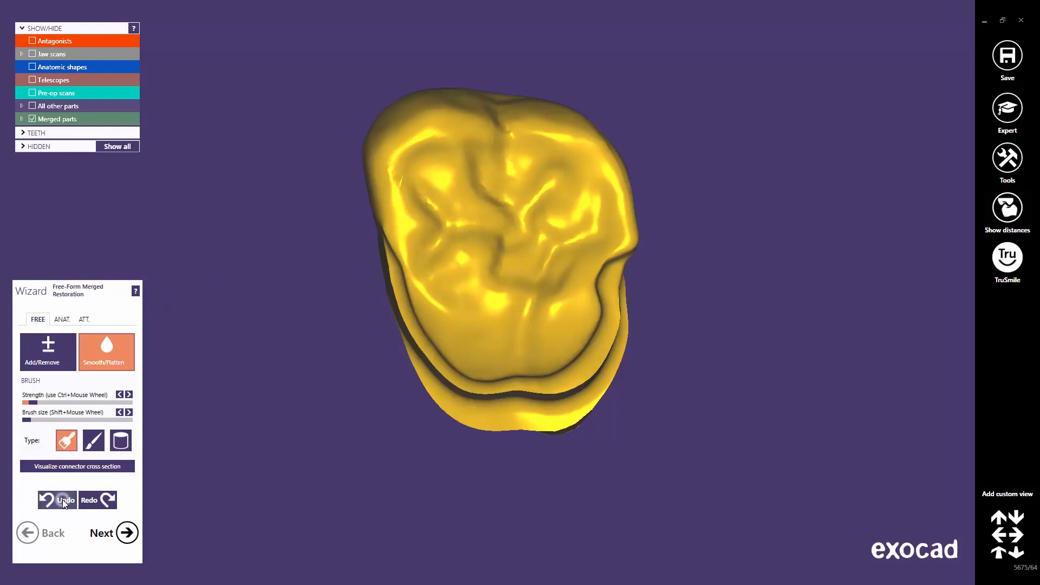
Choose the Parametric design (extrusion) attachment library.
click(84, 321)
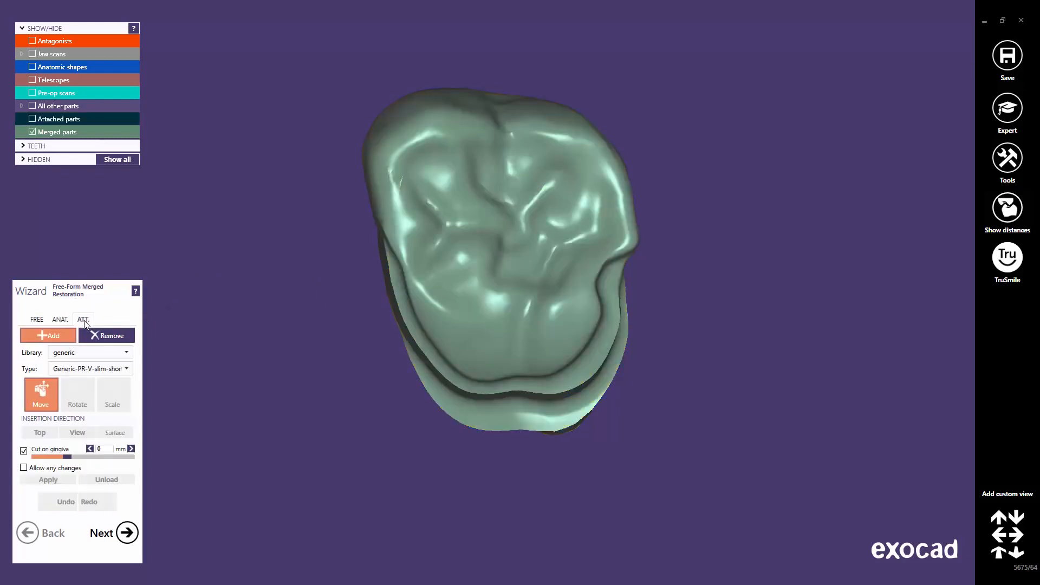
click(129, 353)
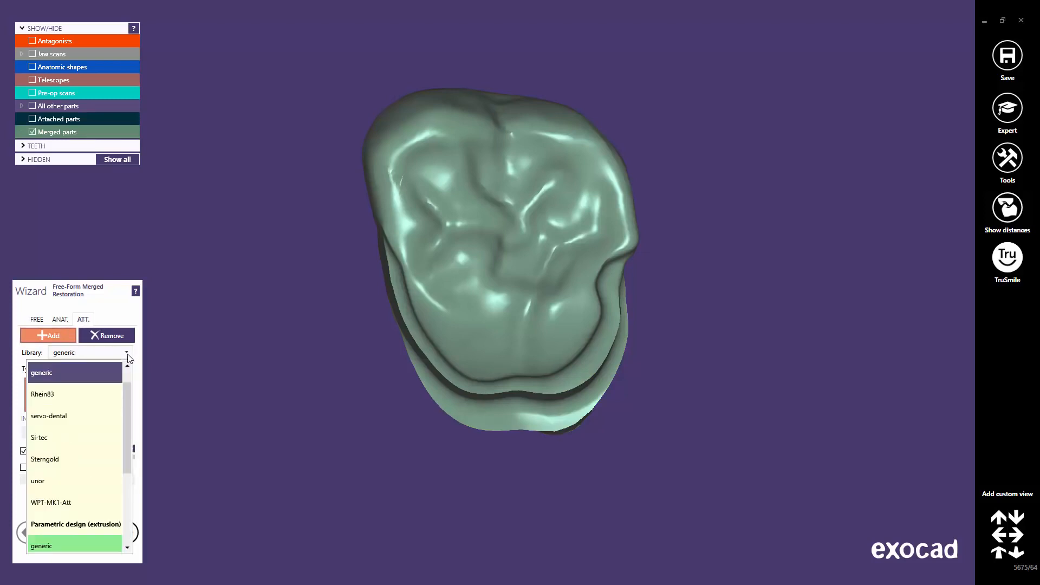
scroll(128, 401, up, 1)
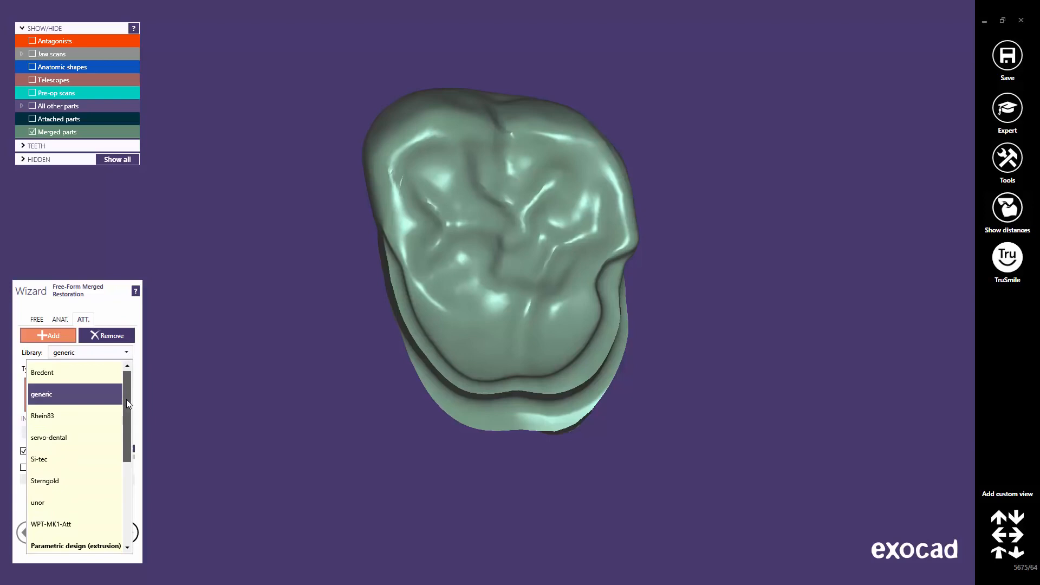
drag(126, 399, 125, 458)
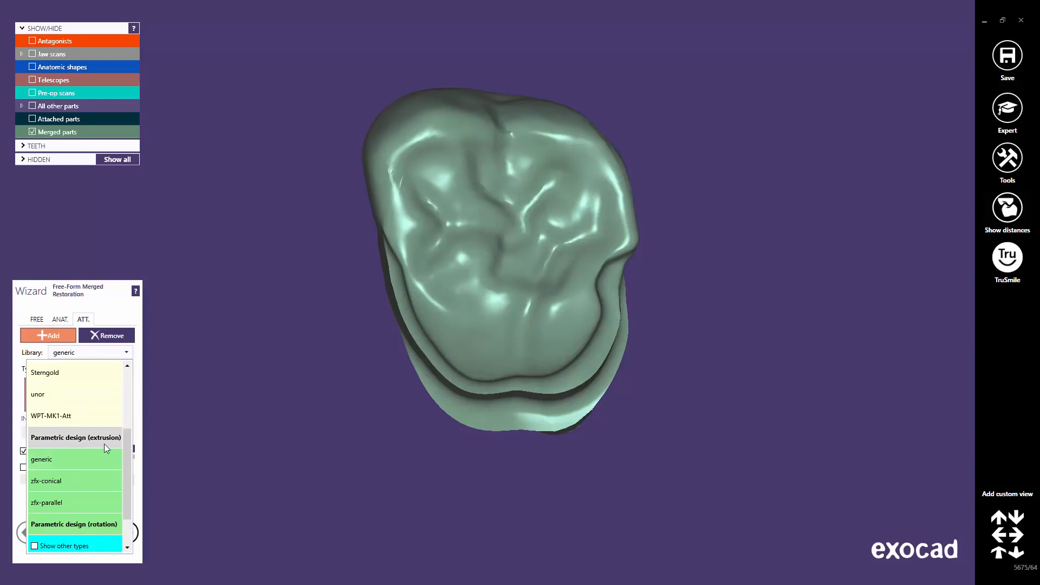
click(106, 446)
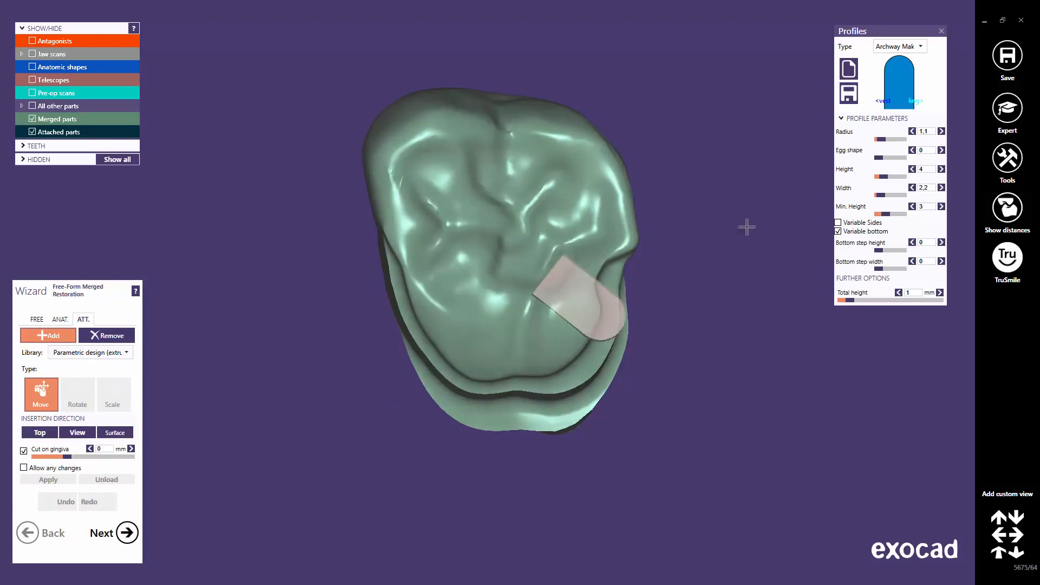
Pick the Archway Micro profile with width 3,5 and radius 1.65.
click(922, 47)
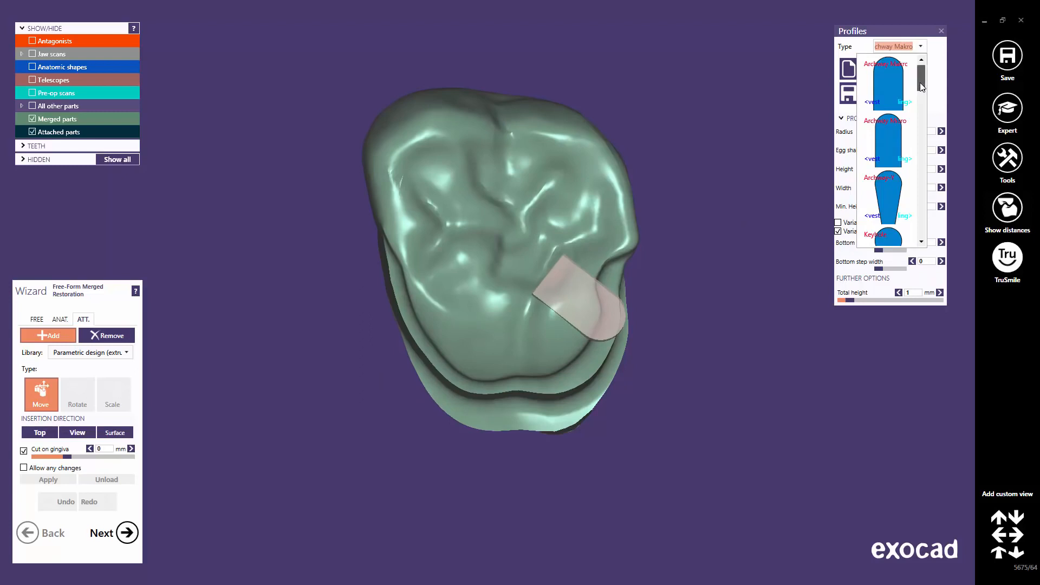
mouse_move(921, 72)
mouse_down()
mouse_move(924, 228)
mouse_move(935, 71)
mouse_up()
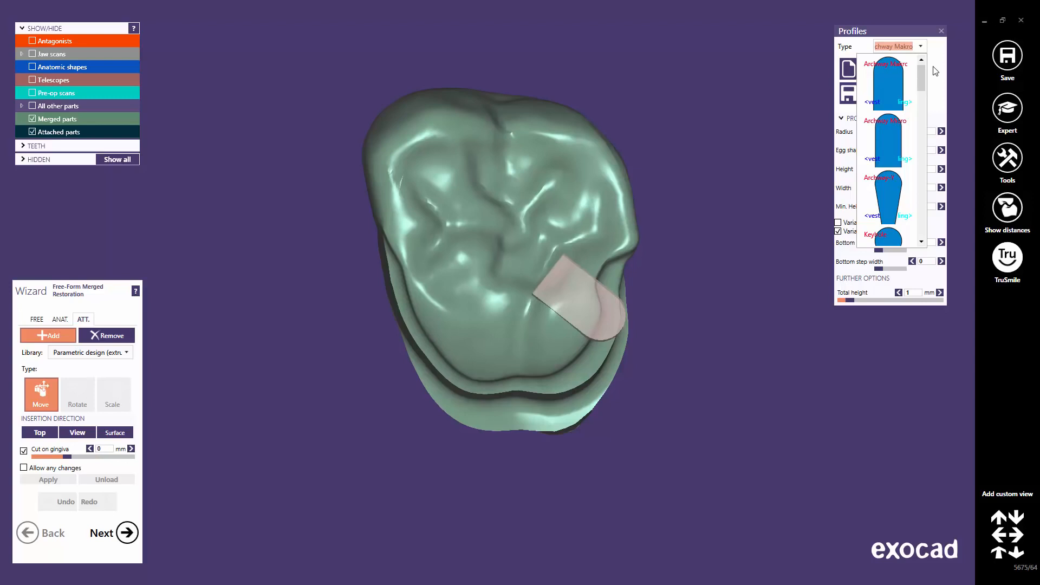
click(896, 134)
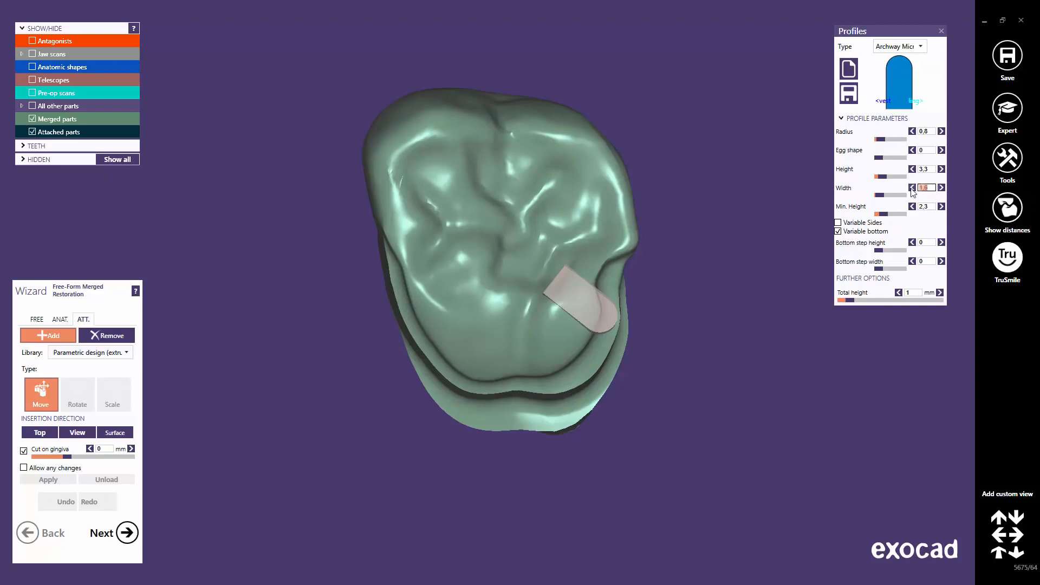
key(Return)
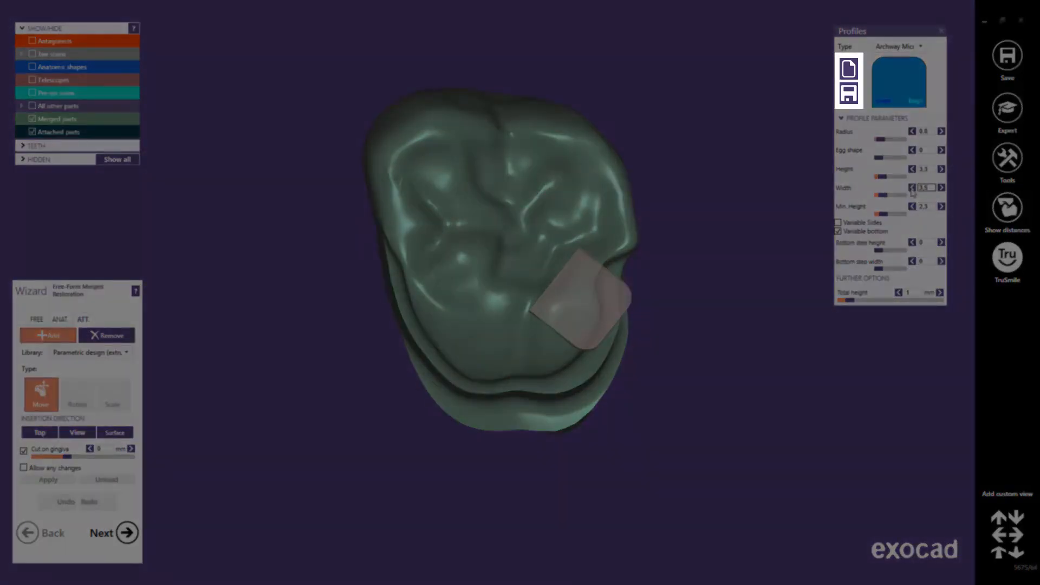
click(930, 131)
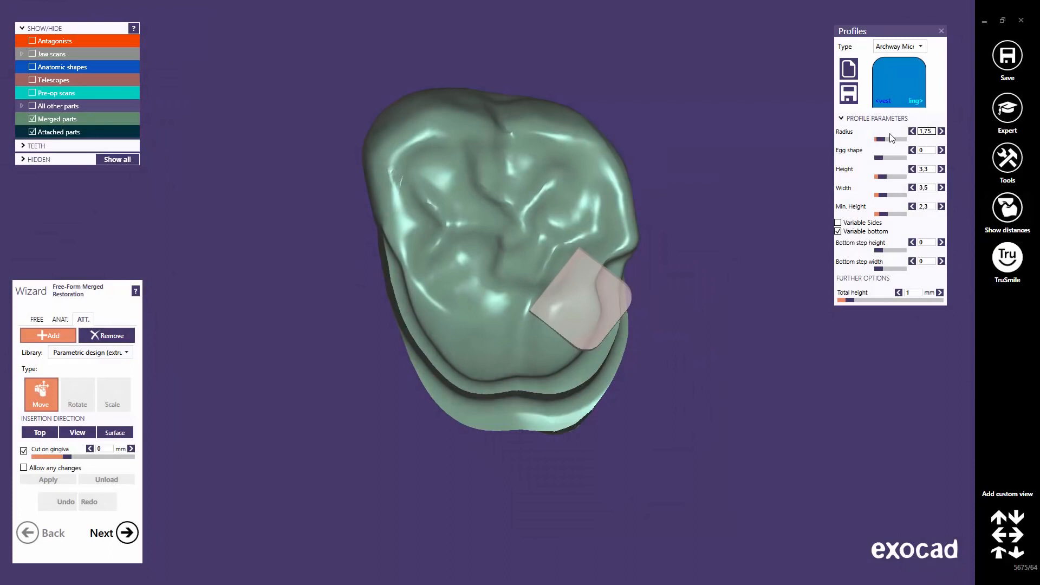
key(Return)
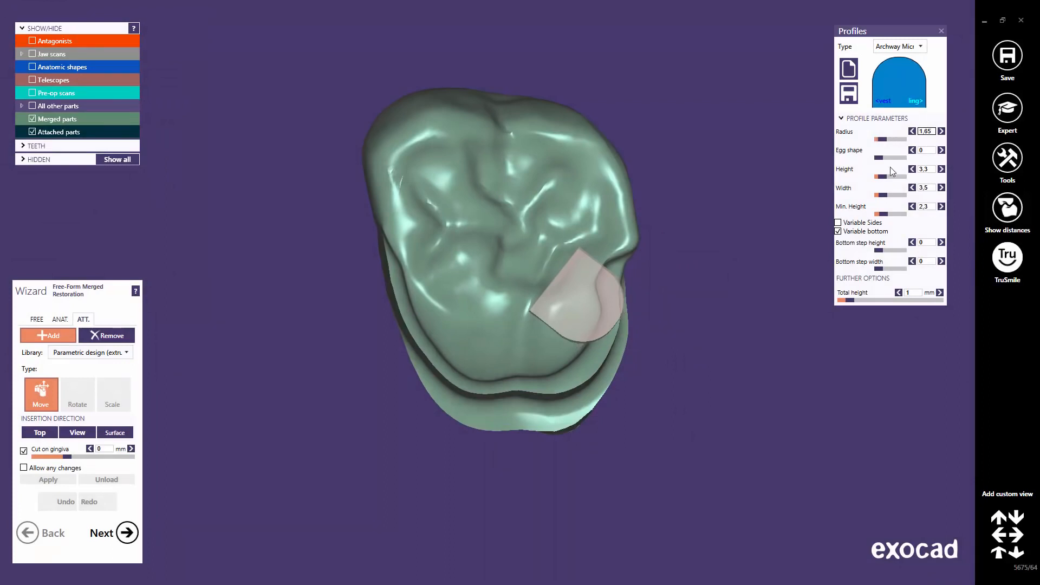
Set the profile height to 5 and move the attachment to the crown's left side.
drag(884, 176, 887, 179)
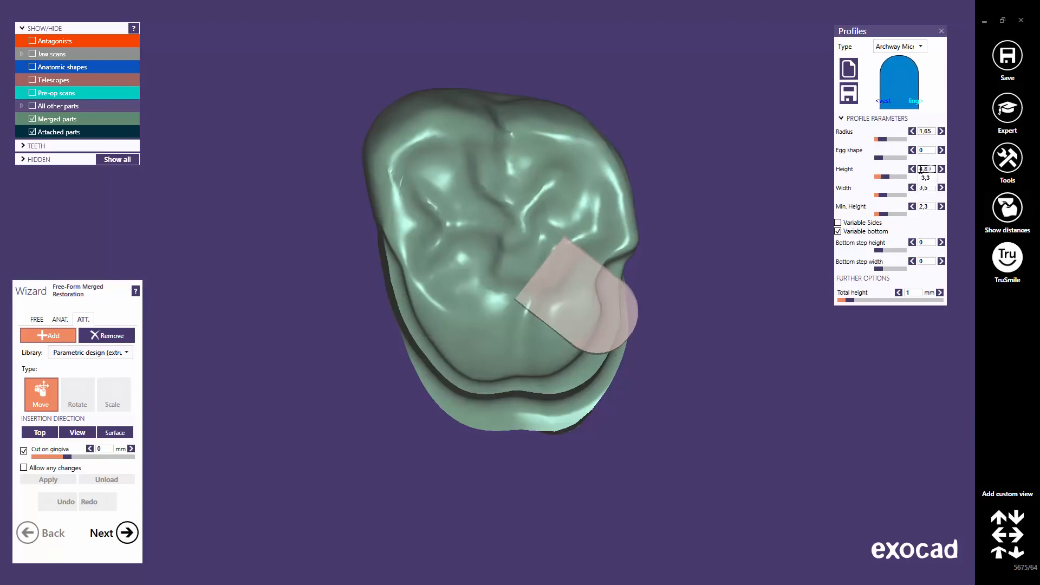
double_click(921, 169)
text(5)
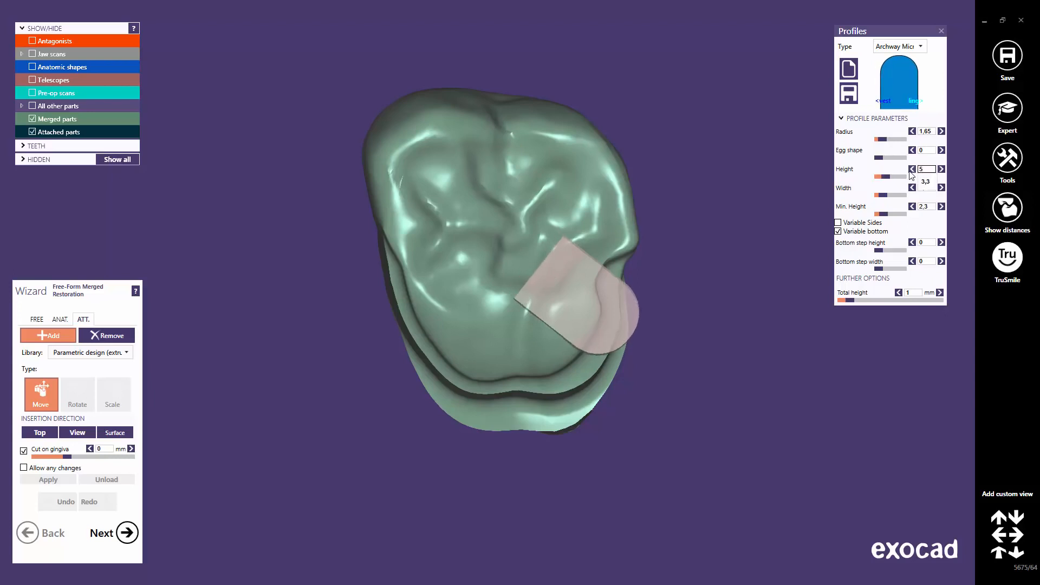
key(Return)
drag(574, 295, 393, 263)
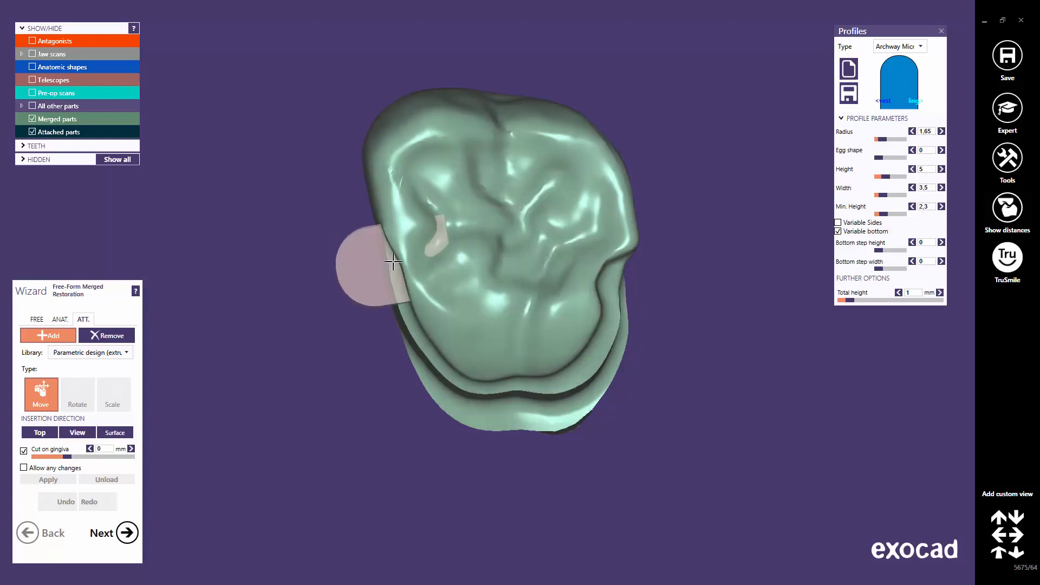
Fix the attachment onto the crown's side and lower it slightly.
click(389, 262)
right_drag(389, 263, 396, 322)
drag(383, 322, 382, 339)
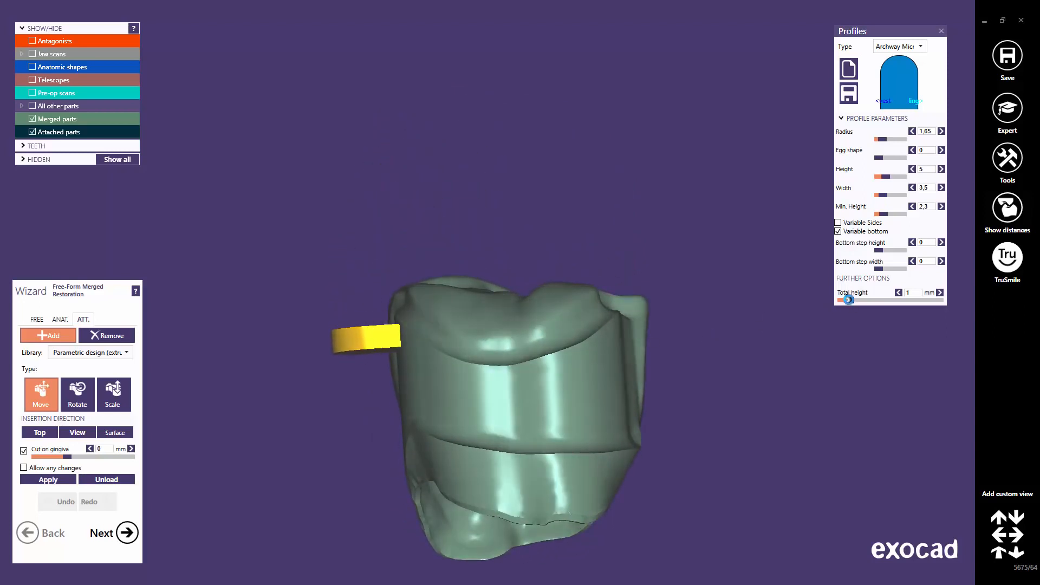
Reposition the attachment lower and left beside the tooth with total height 5.79 mm.
drag(848, 300, 908, 300)
drag(364, 309, 376, 372)
right_drag(381, 383, 381, 391)
drag(373, 292, 351, 285)
right_drag(350, 286, 353, 280)
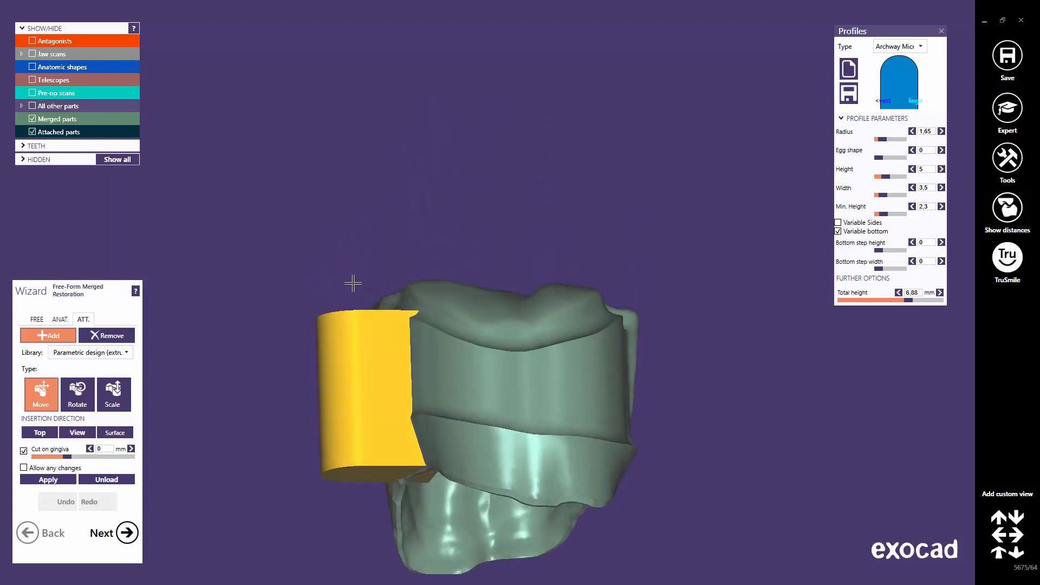
drag(909, 301, 902, 302)
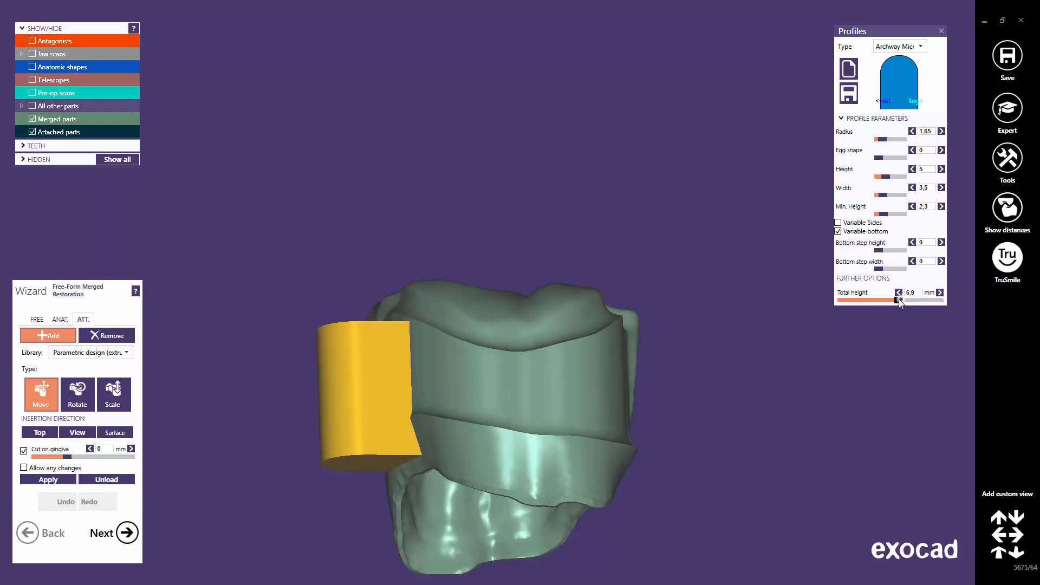
Show the jaw scans and set the attachment's total height to 6.17 mm.
click(32, 53)
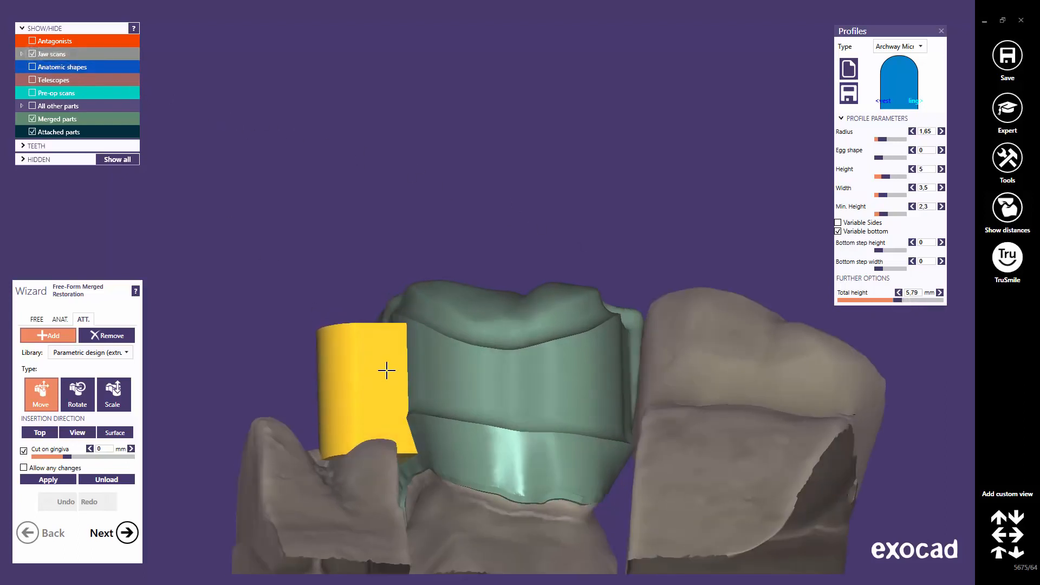
drag(388, 369, 390, 378)
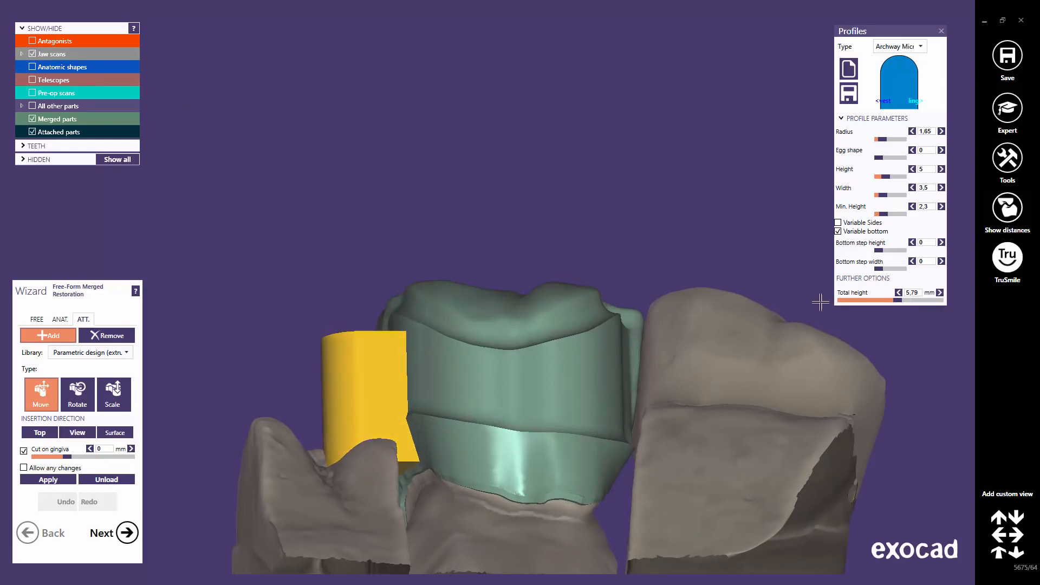
drag(898, 299, 902, 299)
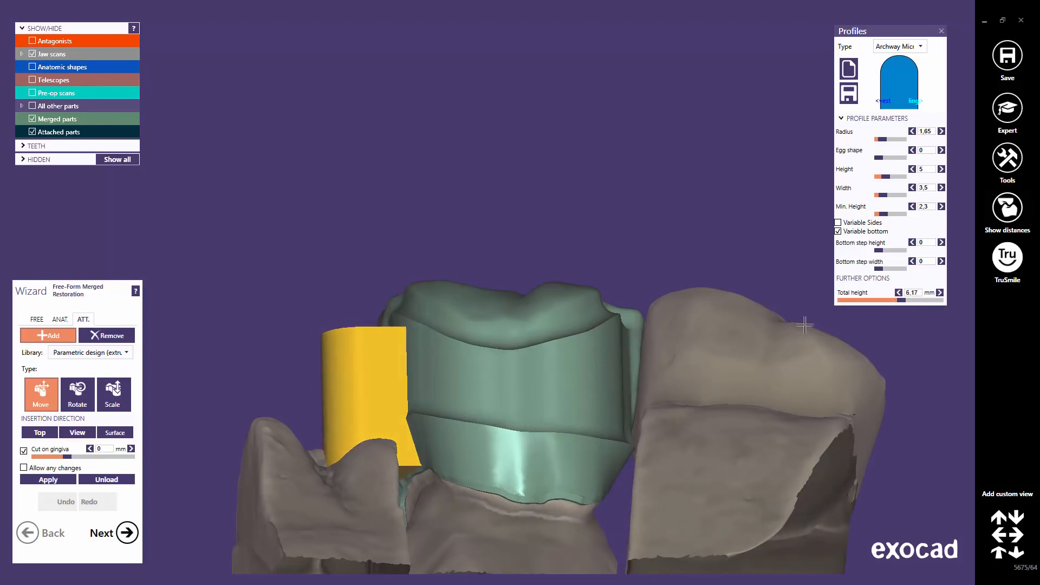
Fine-tune the attachment's position beside the crown from an occlusal view and merge it.
right_drag(805, 325, 491, 460)
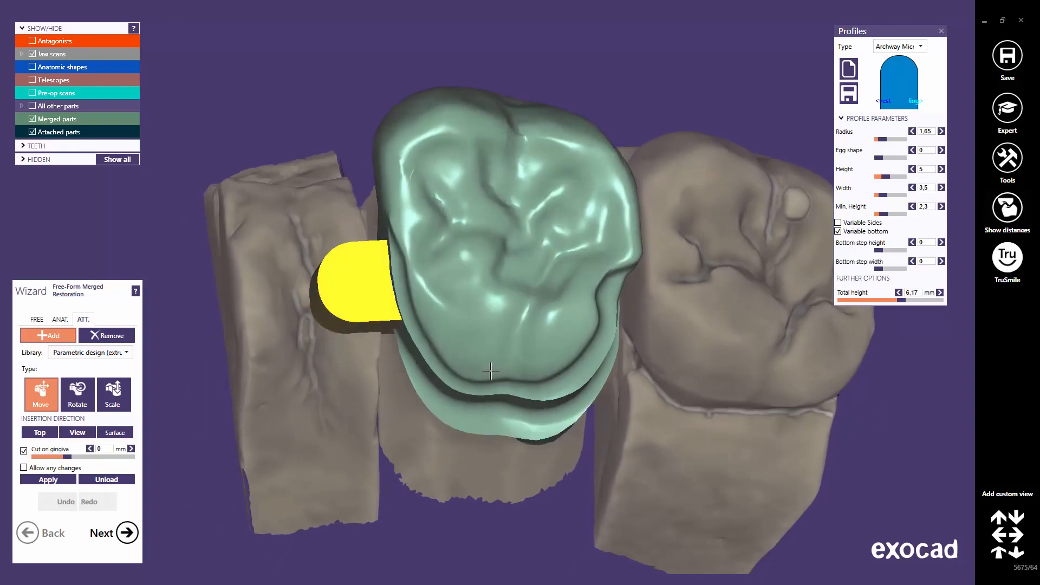
drag(360, 288, 360, 280)
right_drag(360, 280, 360, 273)
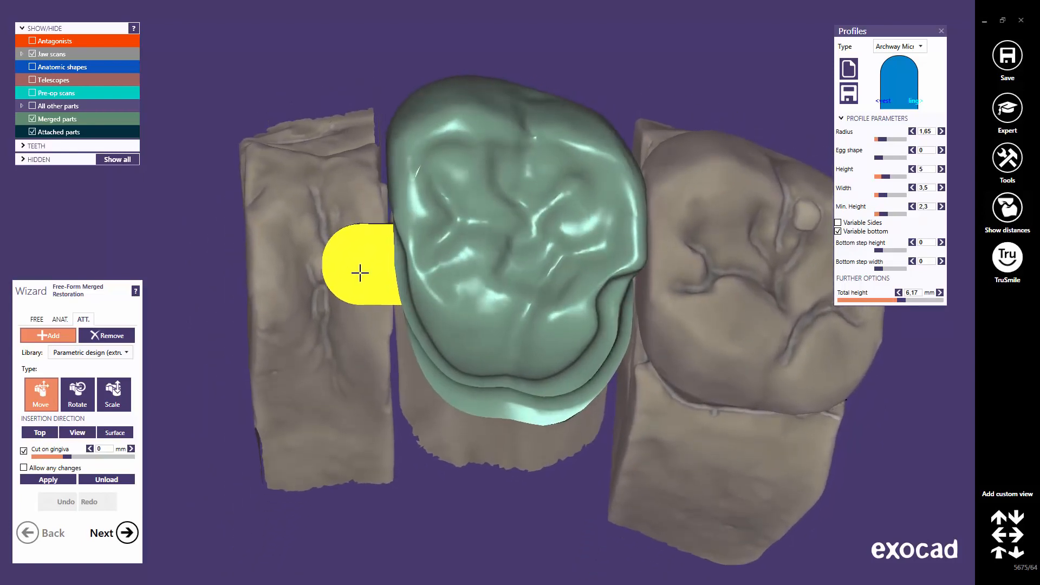
mouse_move(360, 273)
mouse_down()
mouse_move(351, 281)
mouse_move(350, 262)
mouse_move(348, 275)
mouse_up()
right_drag(337, 319, 337, 320)
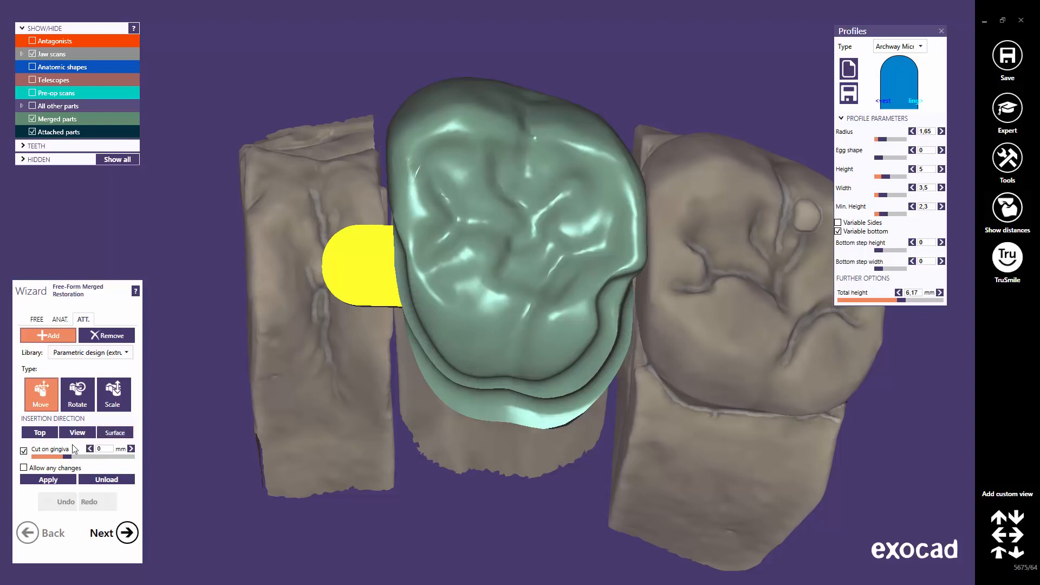
click(45, 480)
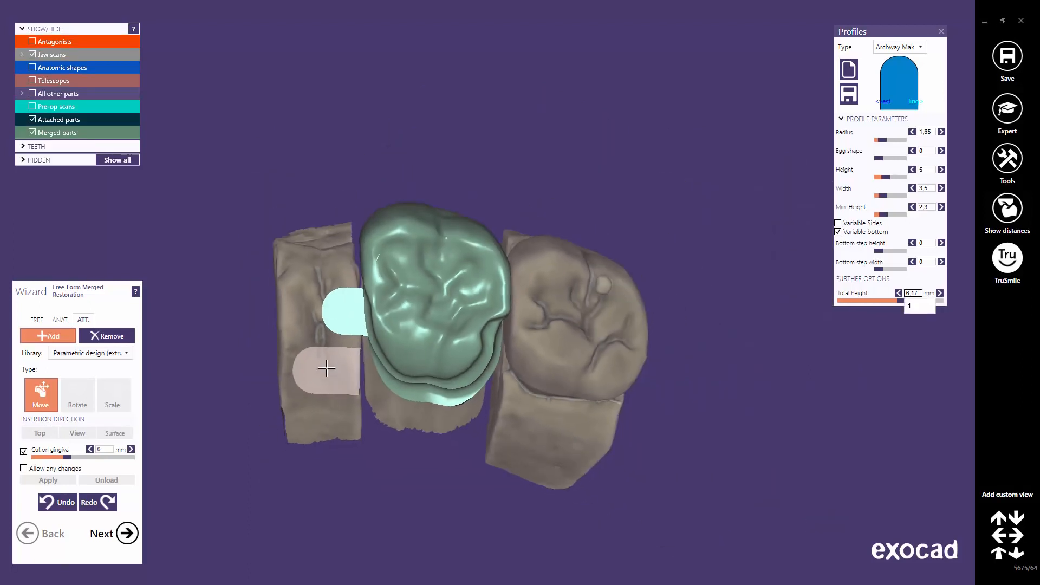
Switch to free-form sculpting with the jaw scans hidden and view the column base.
scroll(327, 366, down, 2)
right_drag(327, 365, 329, 364)
middle_drag(348, 440, 433, 355)
scroll(434, 354, up, 5)
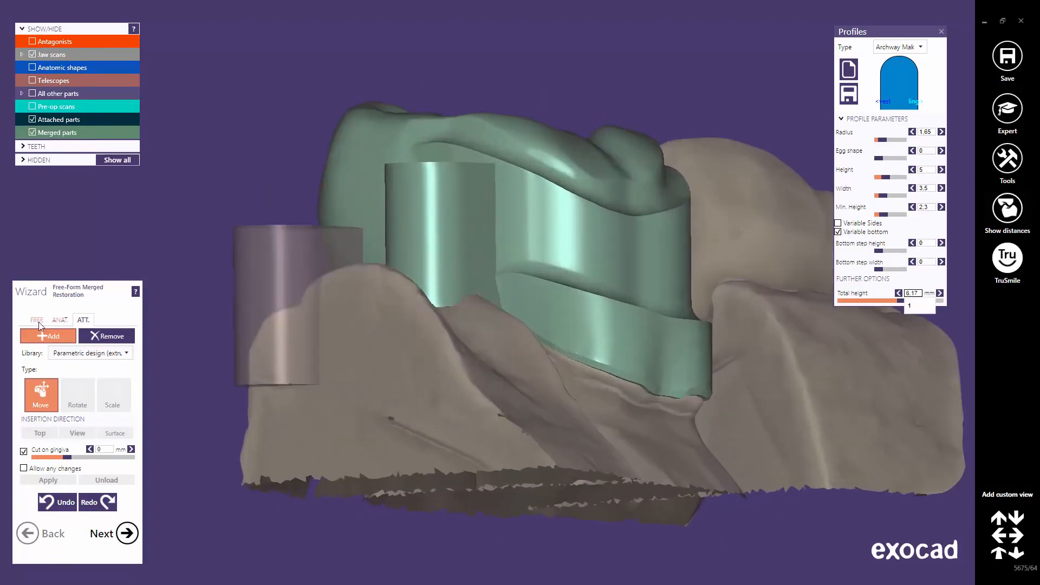
click(37, 320)
click(32, 54)
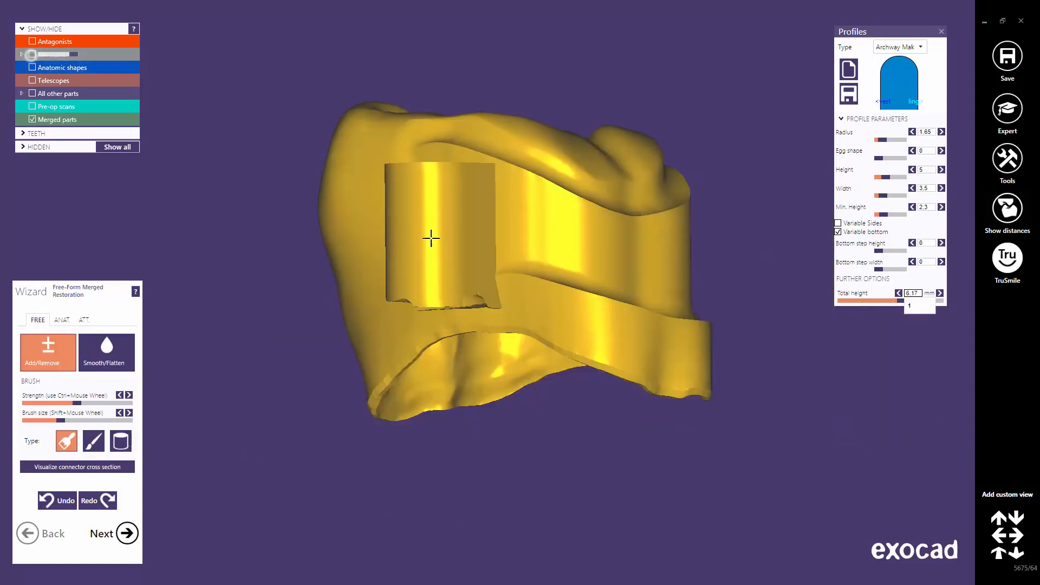
mouse_move(431, 239)
right_down()
mouse_move(471, 251)
mouse_move(454, 225)
mouse_move(476, 267)
right_up()
scroll(513, 304, up, 5)
right_drag(509, 314, 509, 318)
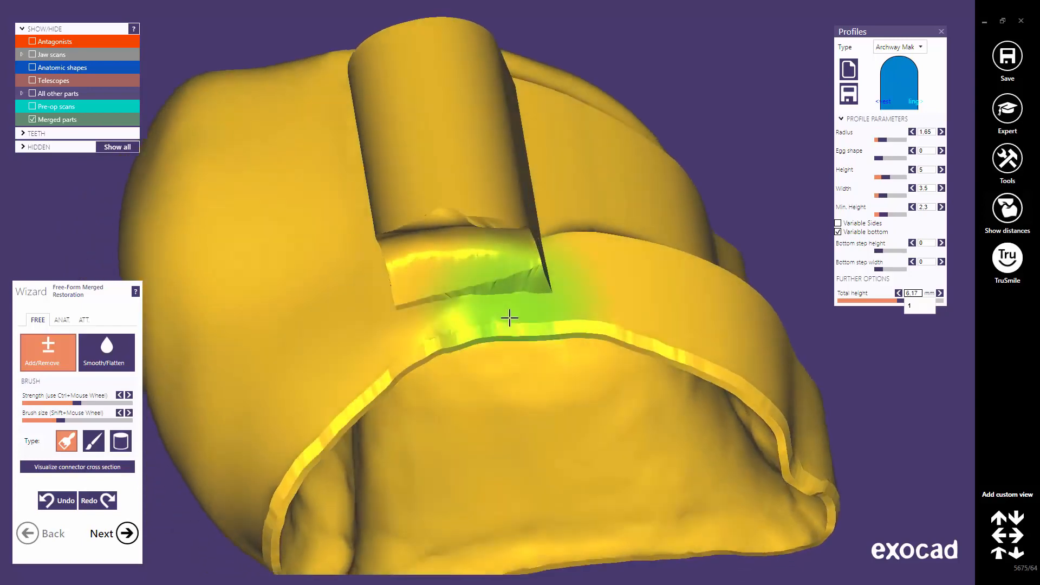
Smooth the step at the column's base with a small Smooth/Flatten brush.
click(108, 355)
mouse_move(60, 420)
mouse_down()
mouse_move(33, 421)
mouse_move(52, 403)
mouse_move(39, 404)
mouse_up()
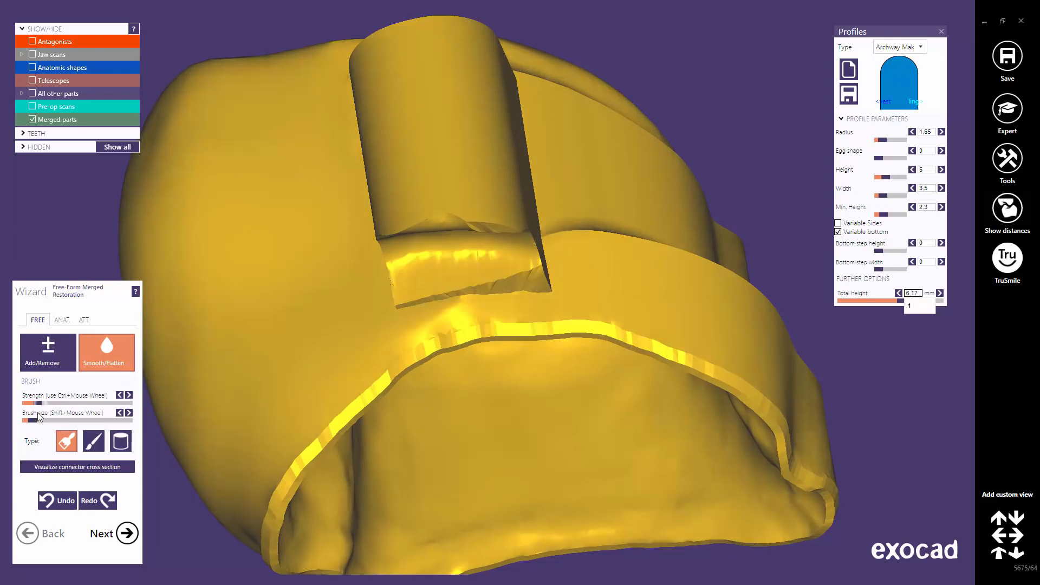
scroll(480, 327, up, 5)
mouse_move(372, 290)
mouse_down()
mouse_move(510, 303)
mouse_move(543, 293)
mouse_move(436, 297)
mouse_move(558, 279)
mouse_move(378, 307)
mouse_up()
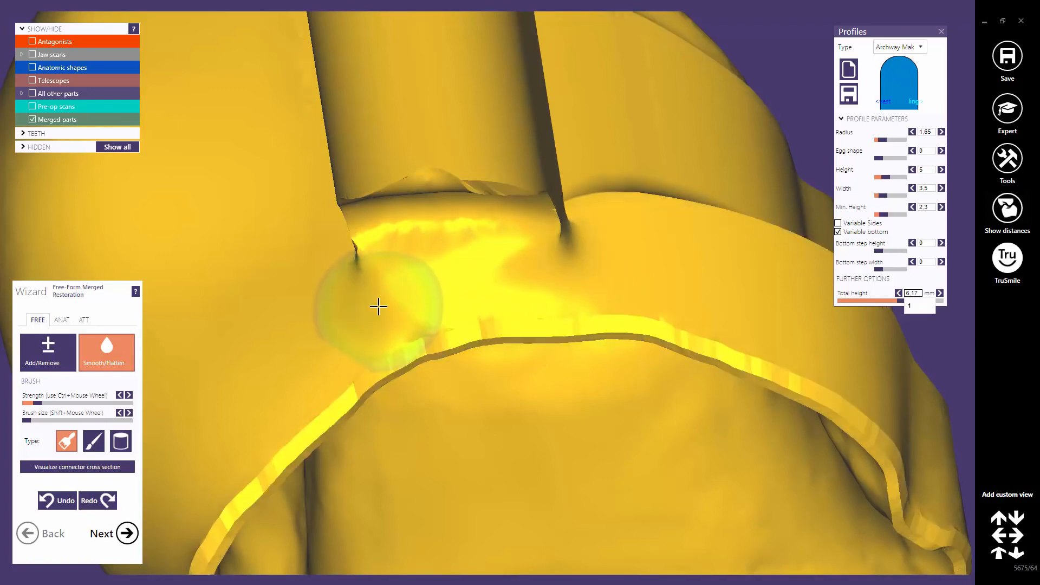
Show the jaw scans again and view the model from the occlusal side.
scroll(378, 306, down, 6)
right_drag(576, 309, 569, 308)
click(32, 54)
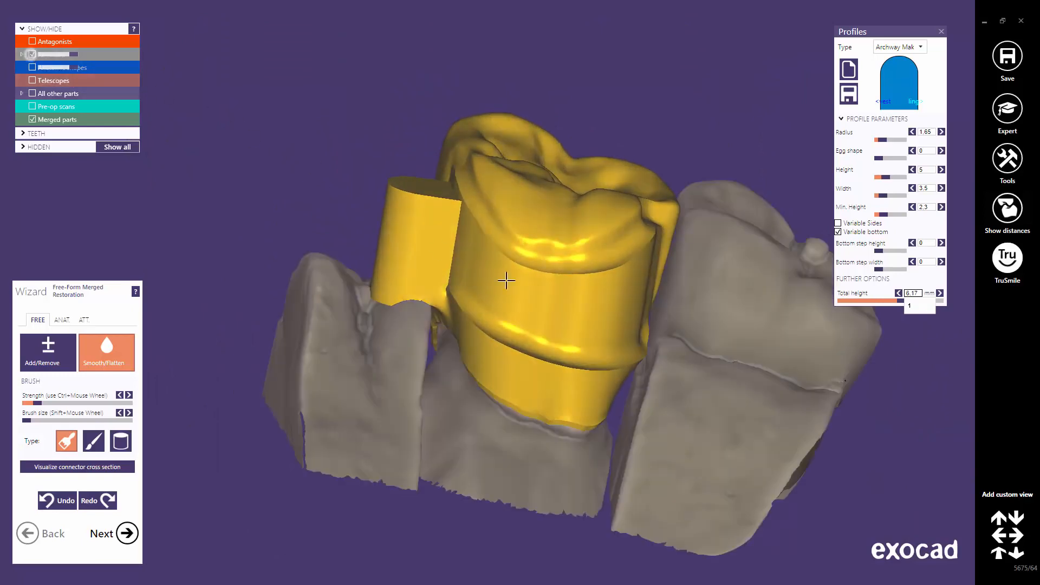
scroll(553, 277, down, 3)
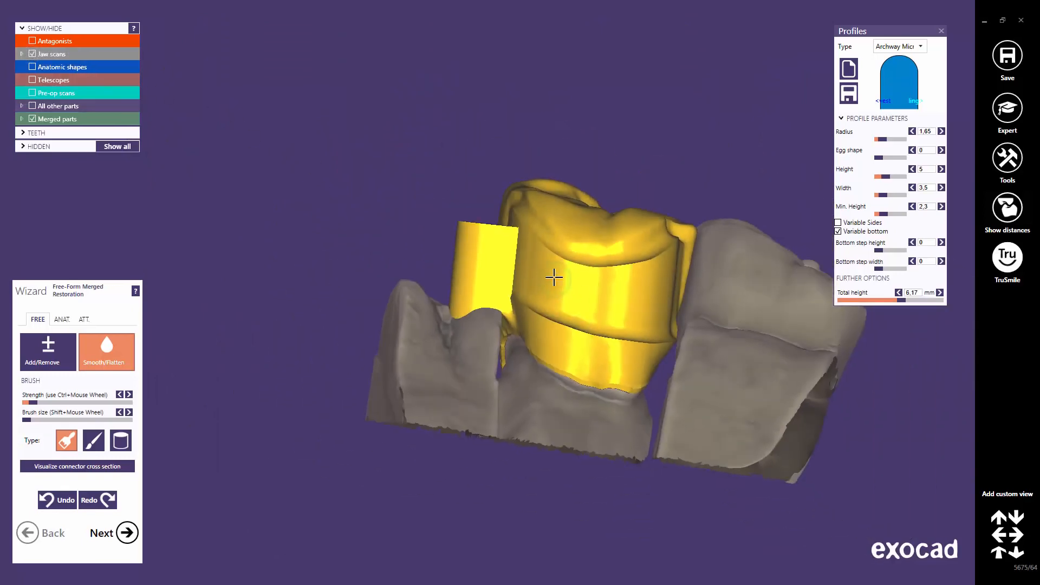
right_drag(552, 277, 553, 281)
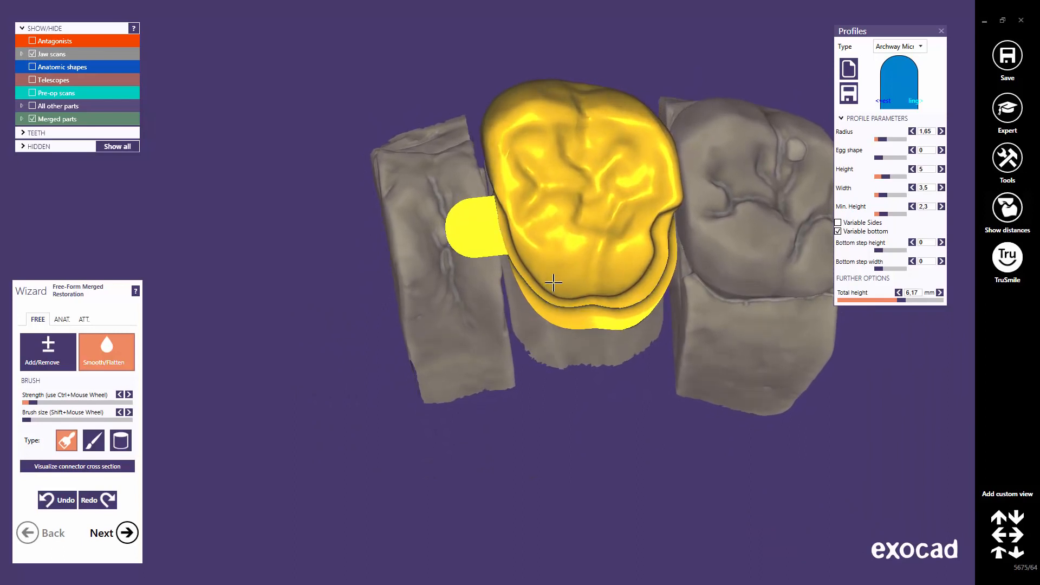
Select the Parametric design (rotation) library with the RectangleWith profile.
click(84, 321)
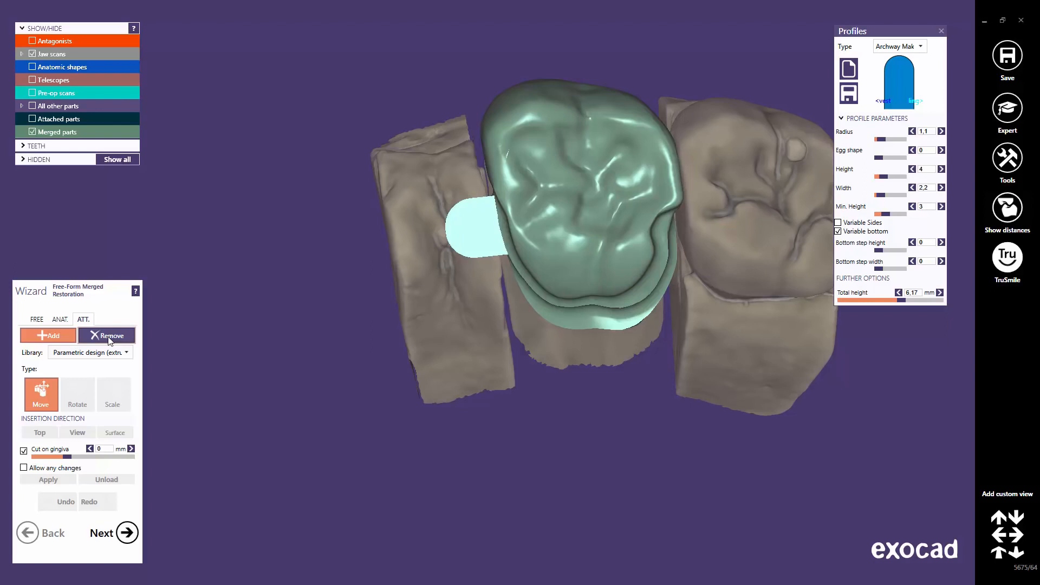
click(108, 336)
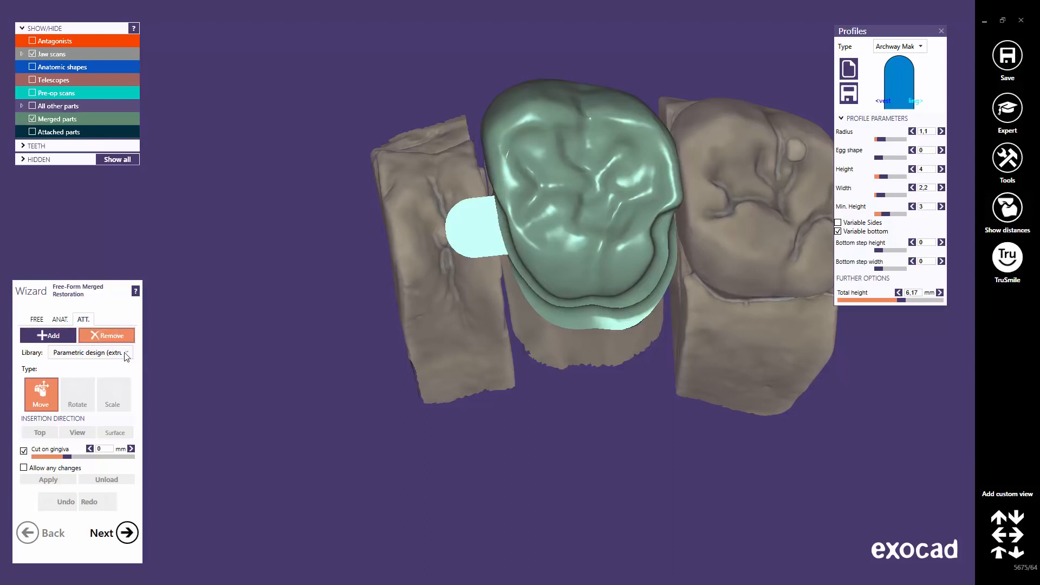
click(125, 353)
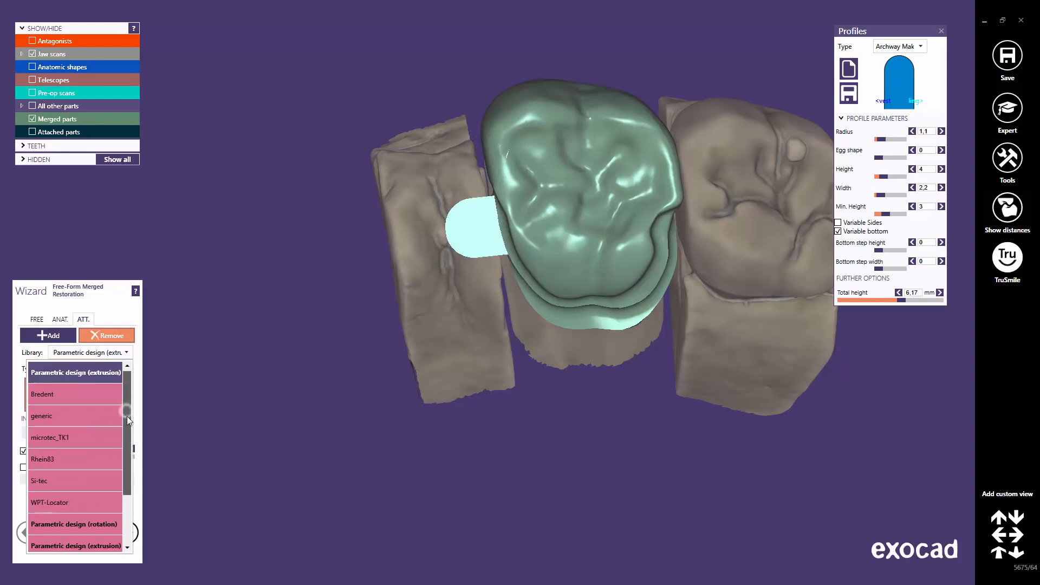
drag(127, 416, 128, 445)
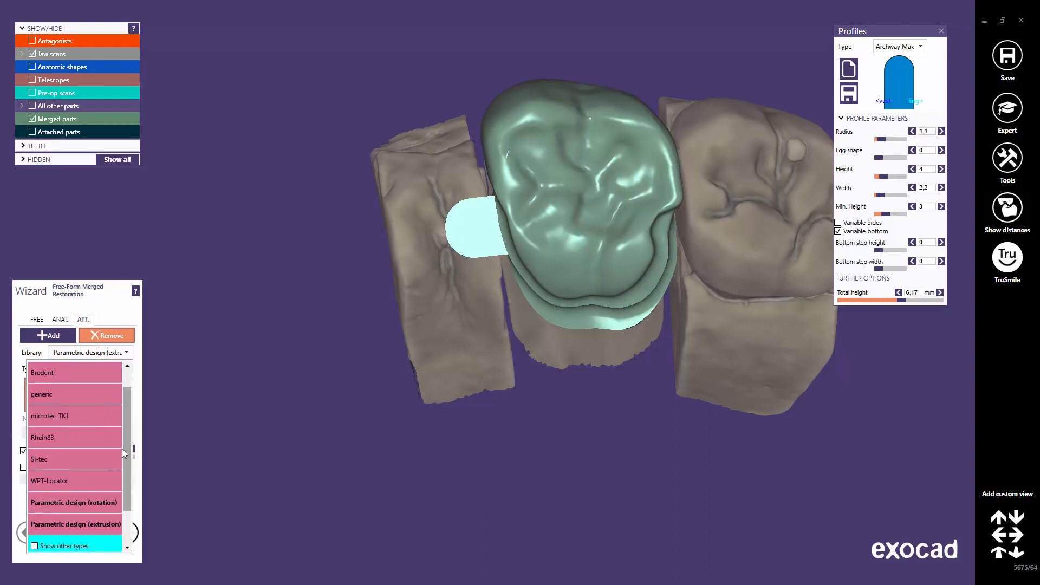
click(95, 505)
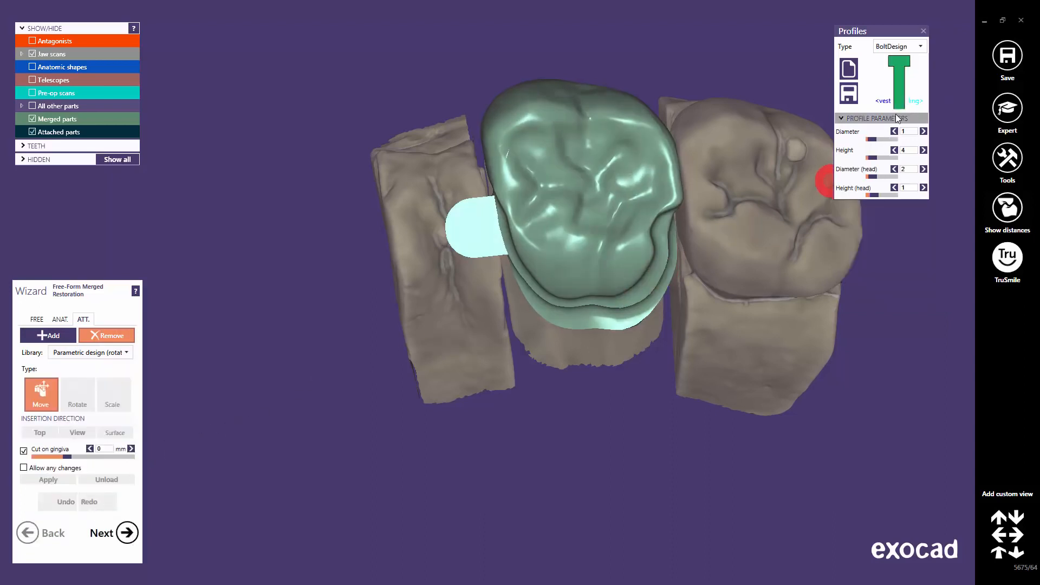
click(922, 48)
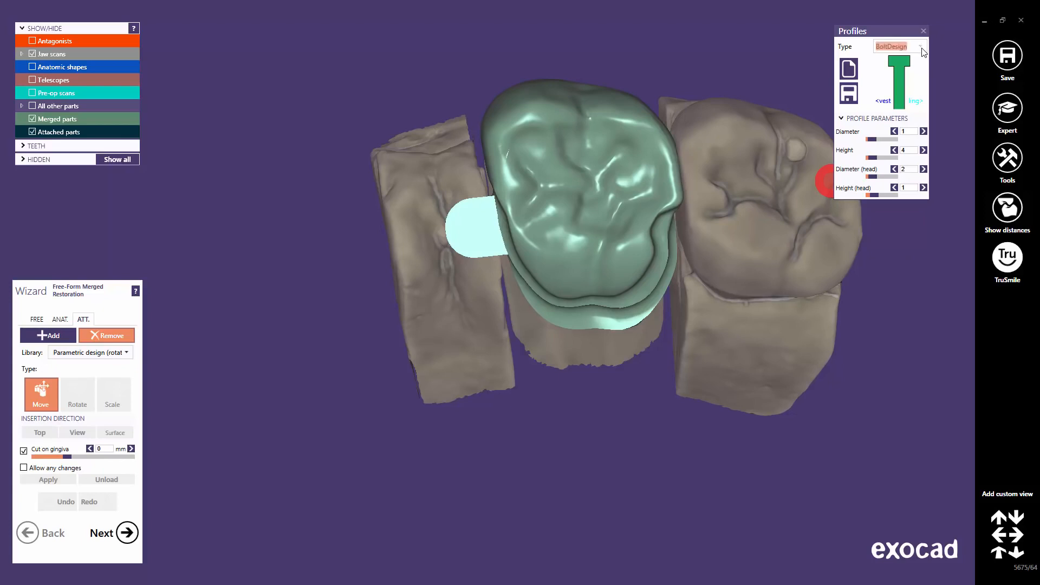
drag(922, 77, 922, 177)
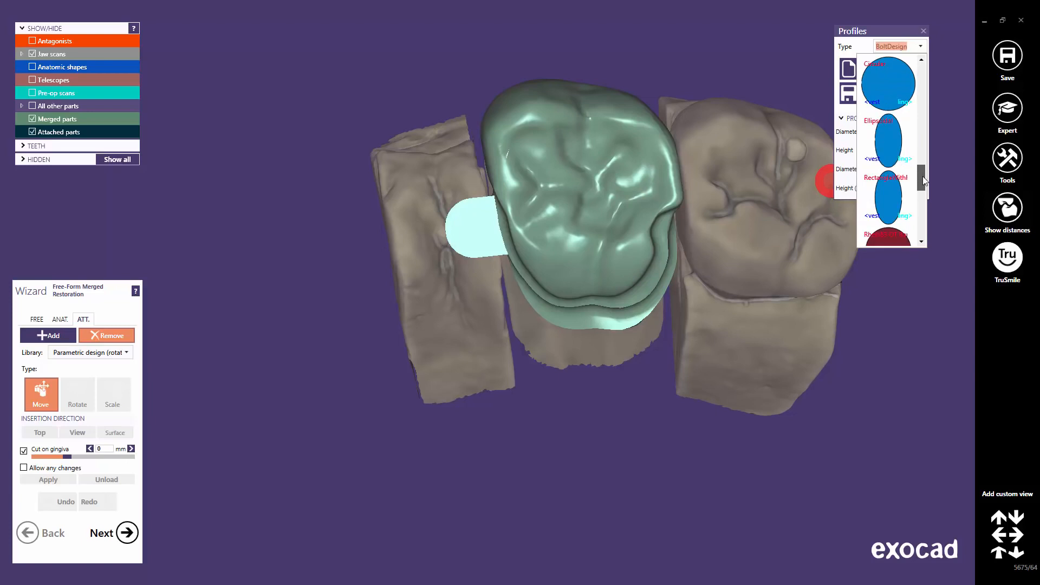
click(894, 195)
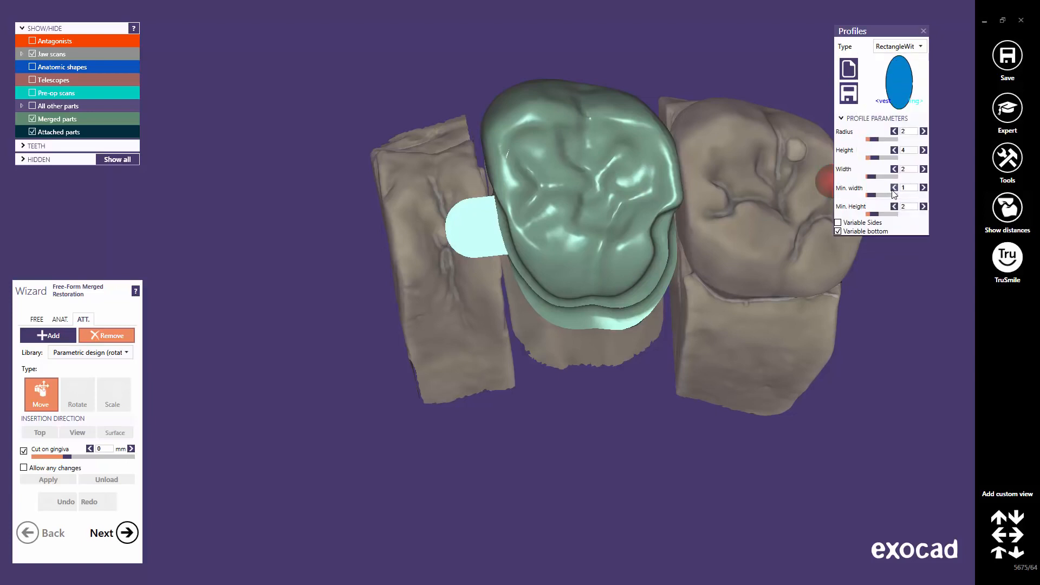
Place the rectangle-profile attachment on the crown with width 1,5 and radius 0.75.
click(617, 257)
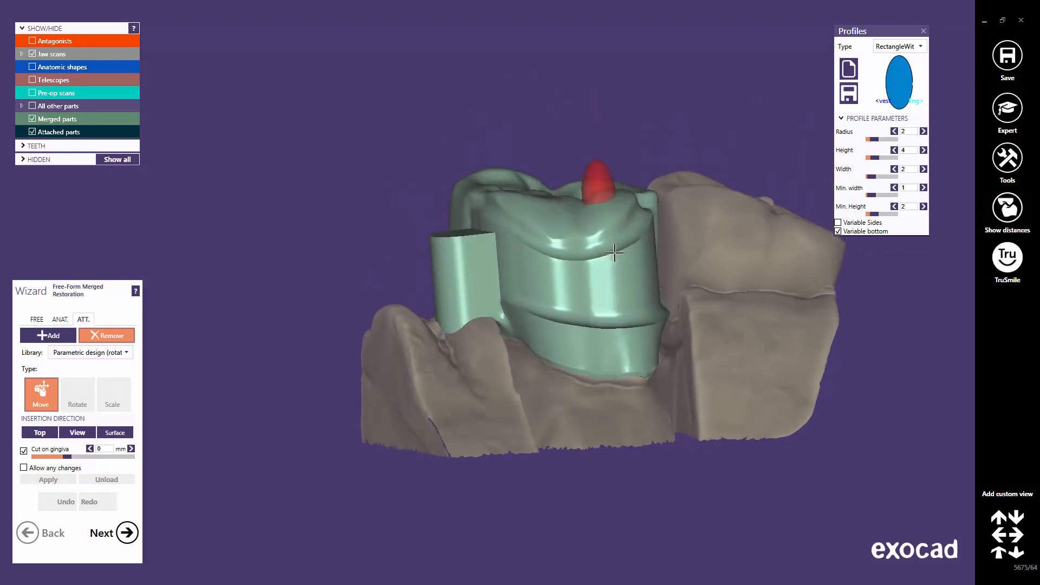
mouse_move(628, 254)
right_down()
mouse_move(531, 277)
mouse_move(524, 328)
right_up()
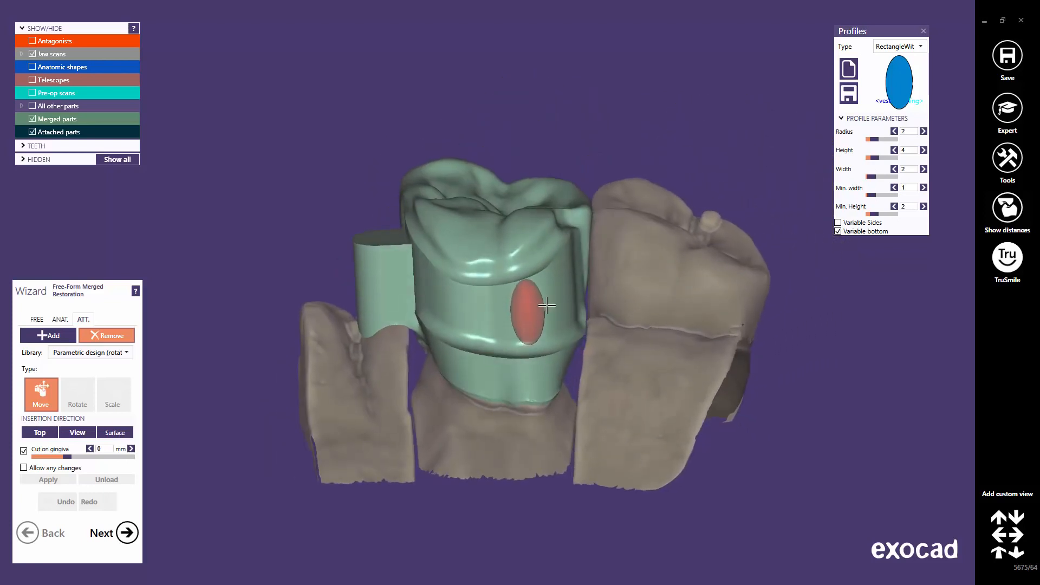
drag(877, 216, 898, 216)
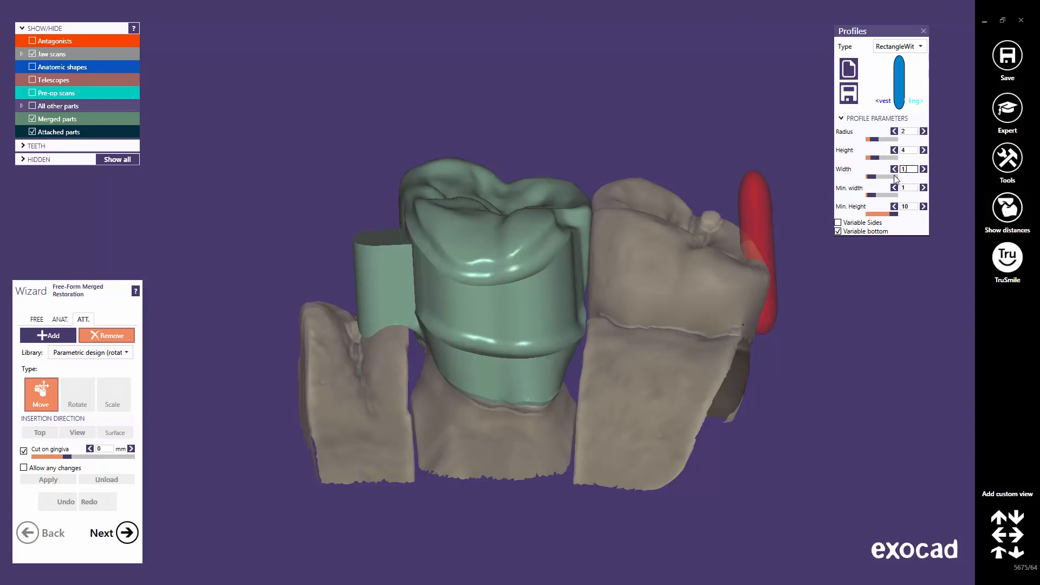
key(Return)
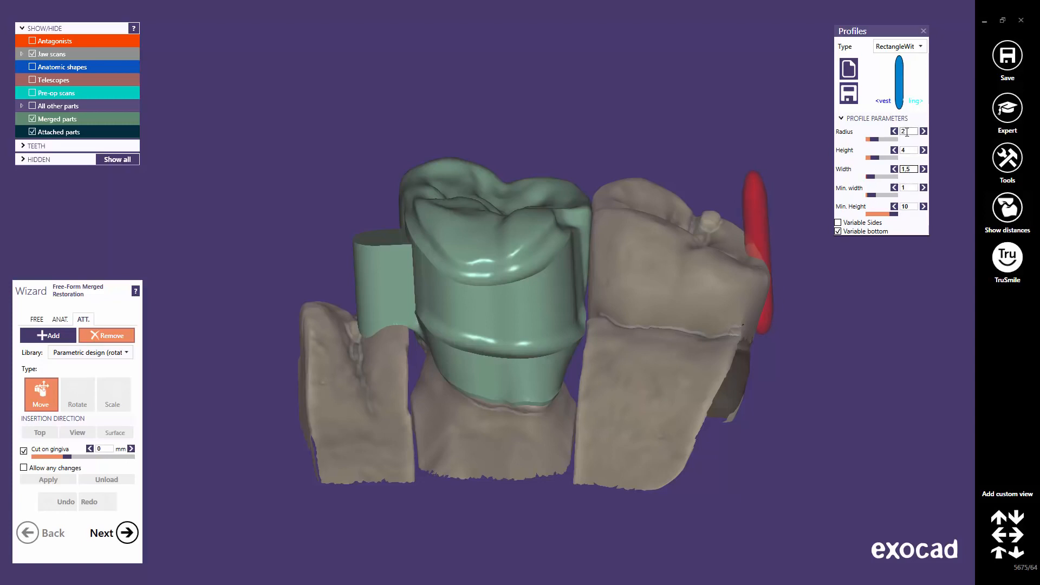
drag(910, 131, 888, 132)
Position the attachment against the crown's side with the jaw scans hidden.
click(573, 236)
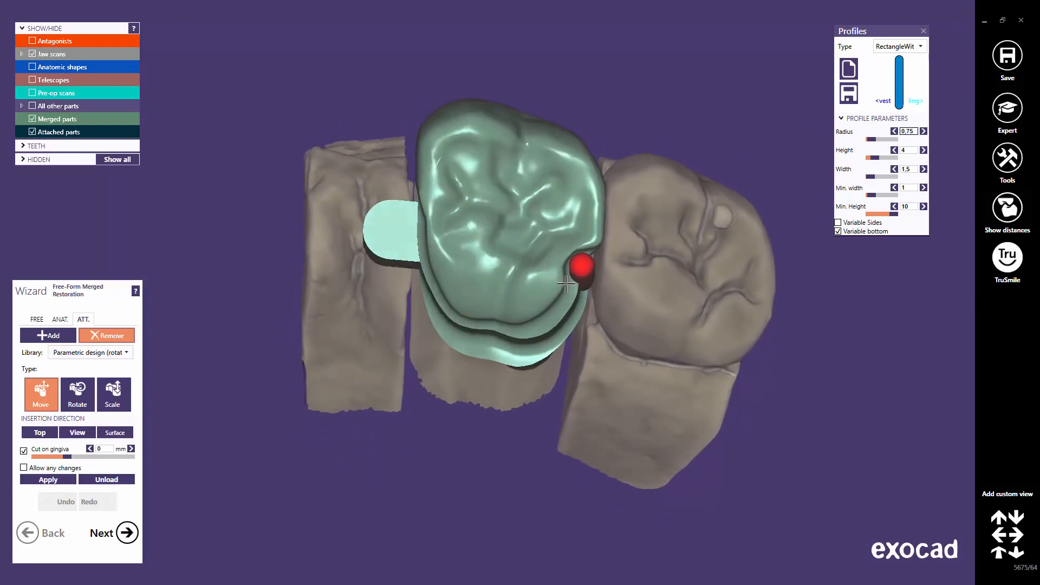
right_drag(579, 265, 571, 305)
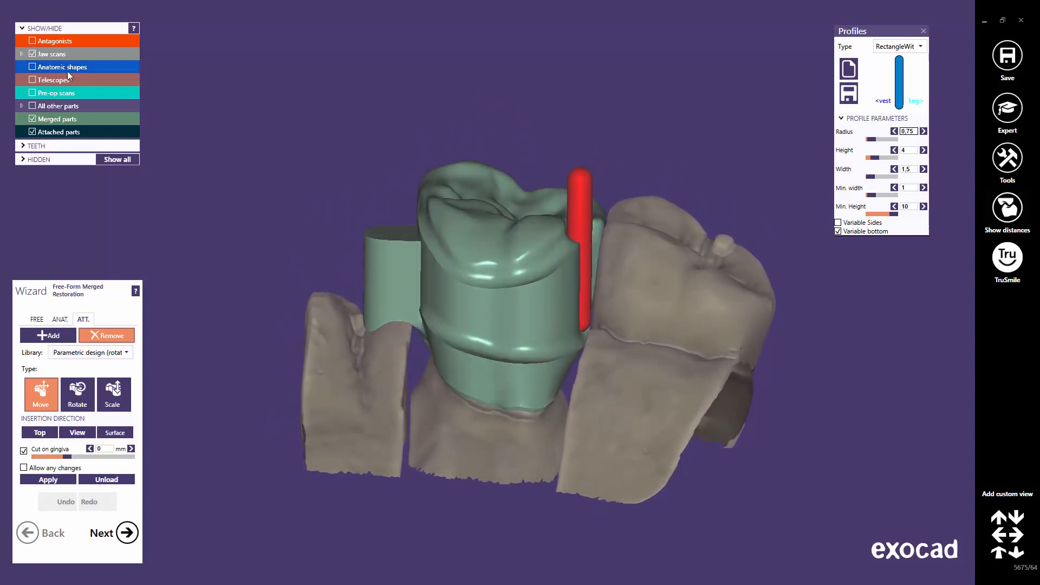
click(33, 54)
right_drag(561, 328, 584, 323)
scroll(571, 325, up, 6)
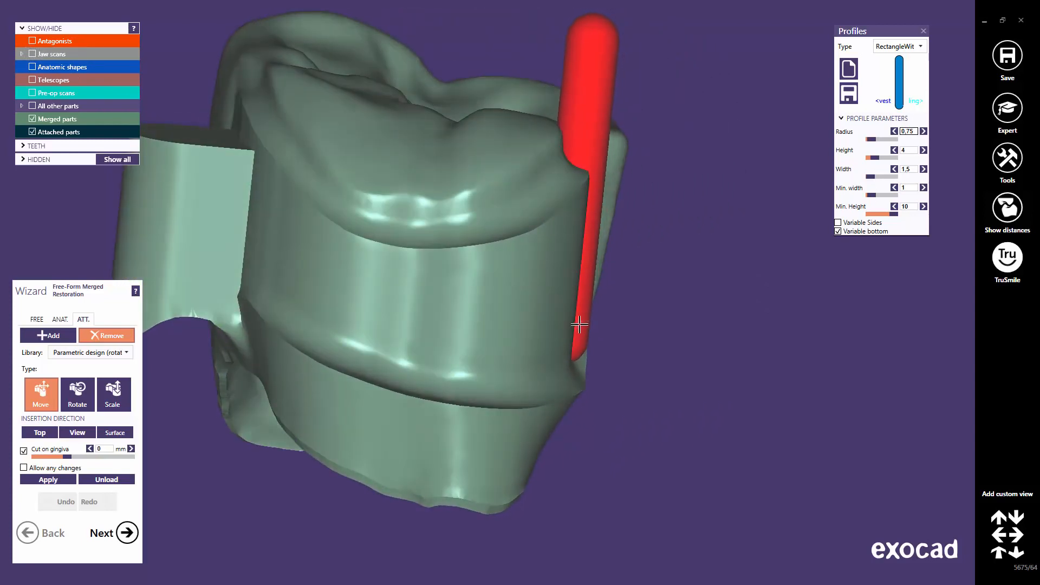
right_drag(579, 324, 193, 425)
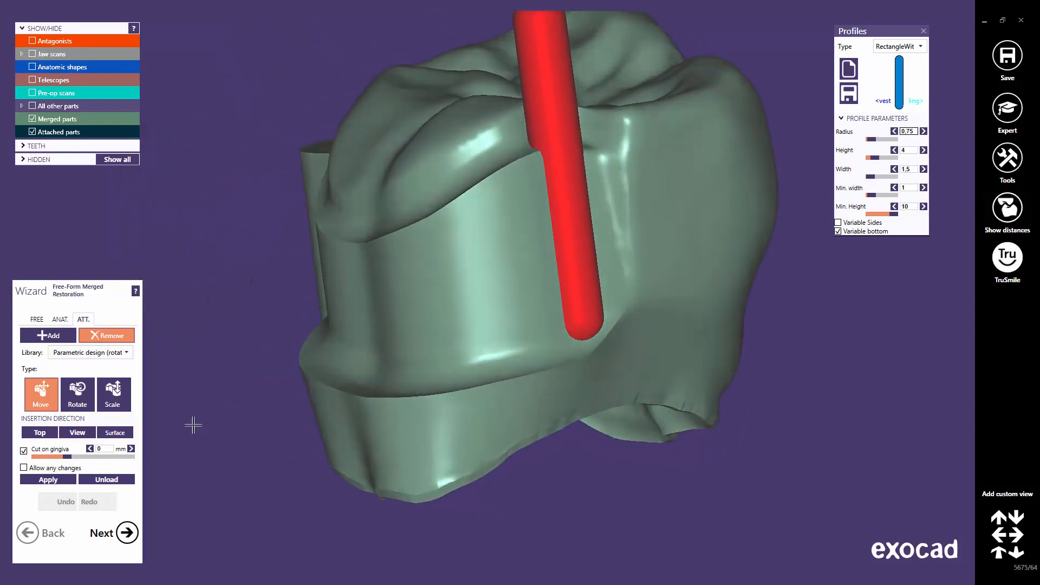
Merge the attachment into the crown and inspect the result.
click(59, 480)
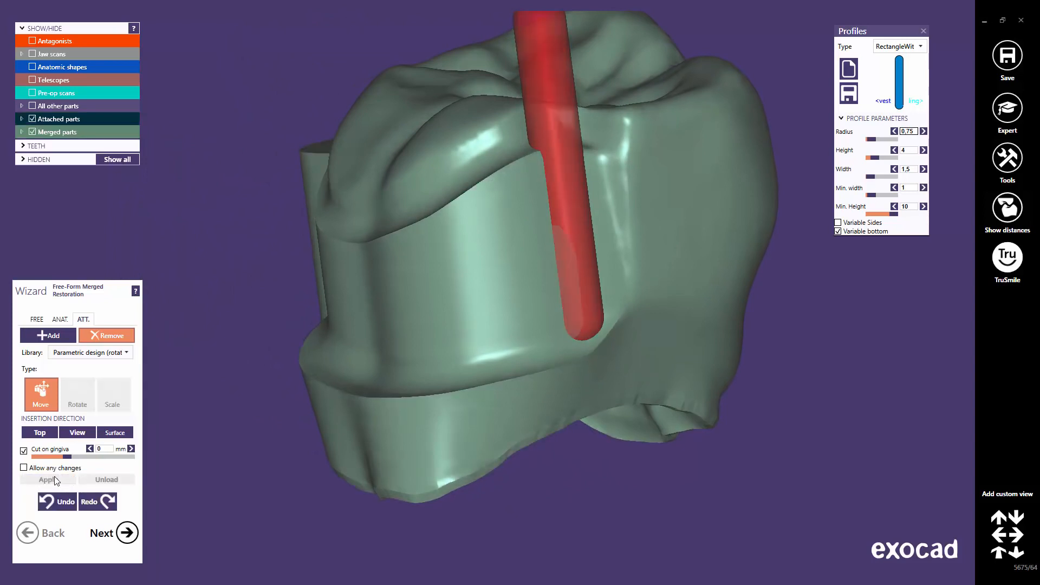
right_drag(484, 257, 493, 313)
scroll(512, 403, up, 5)
scroll(547, 407, down, 1)
middle_click(549, 407)
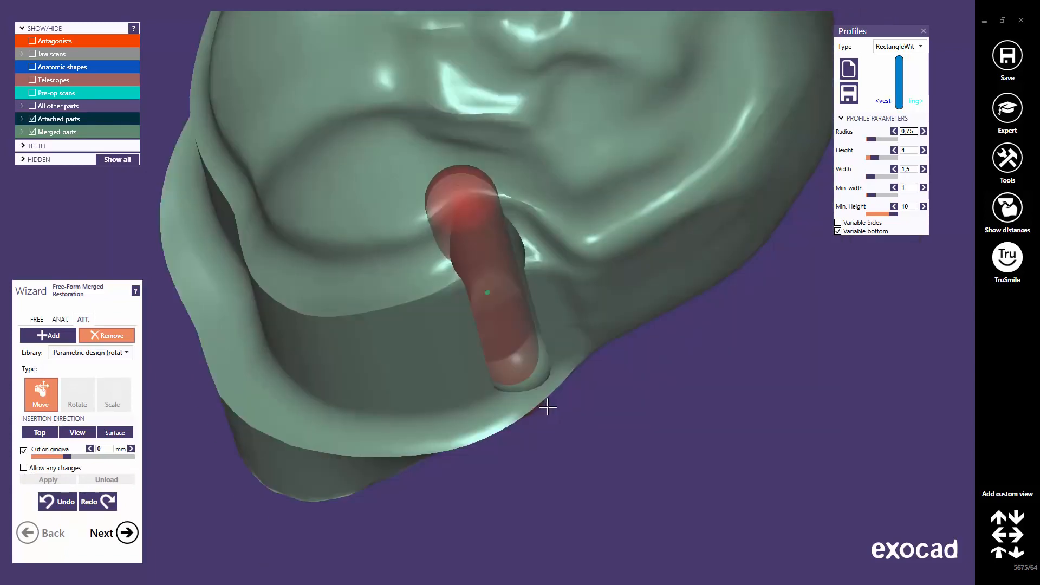
right_drag(605, 370, 608, 369)
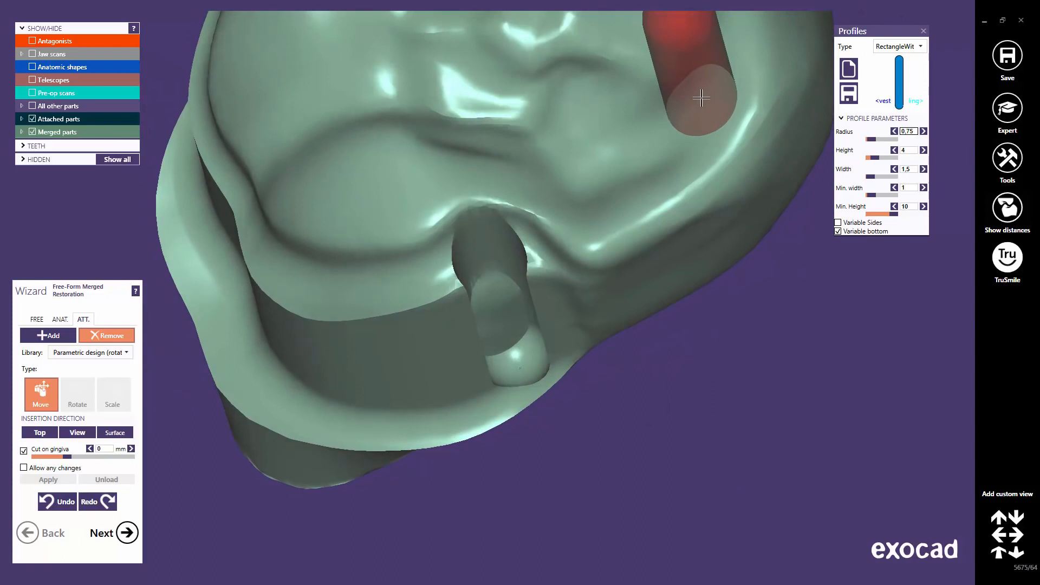
Undo the merge and place the attachment upright on the crown's side again.
click(57, 500)
middle_click(427, 309)
right_drag(492, 299, 497, 308)
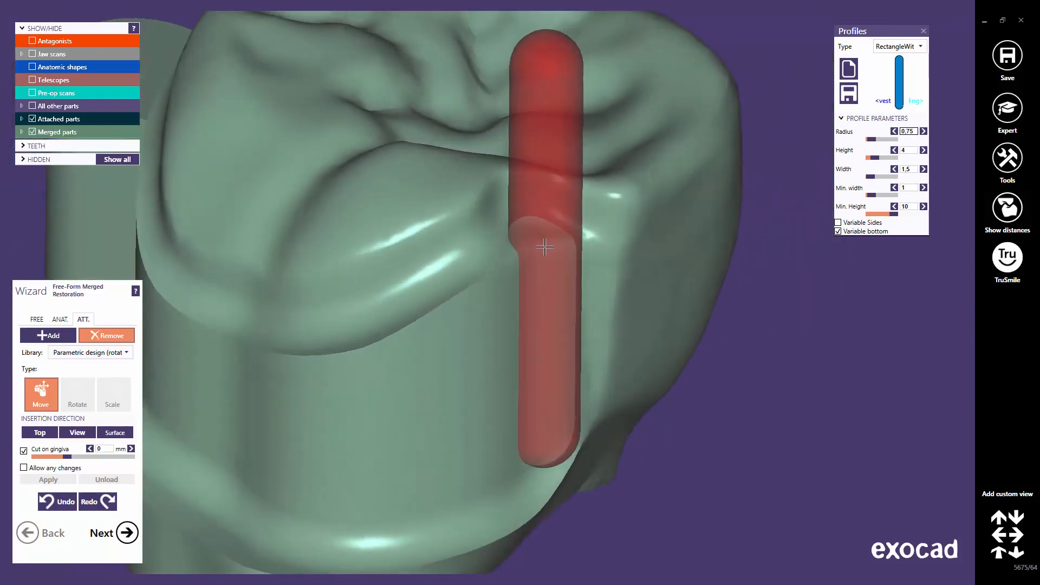
click(544, 250)
middle_click(346, 393)
scroll(347, 394, down, 6)
right_drag(373, 363, 368, 371)
middle_drag(367, 371, 487, 328)
Make the tooth 26 crown 50% transparent.
right_click(485, 343)
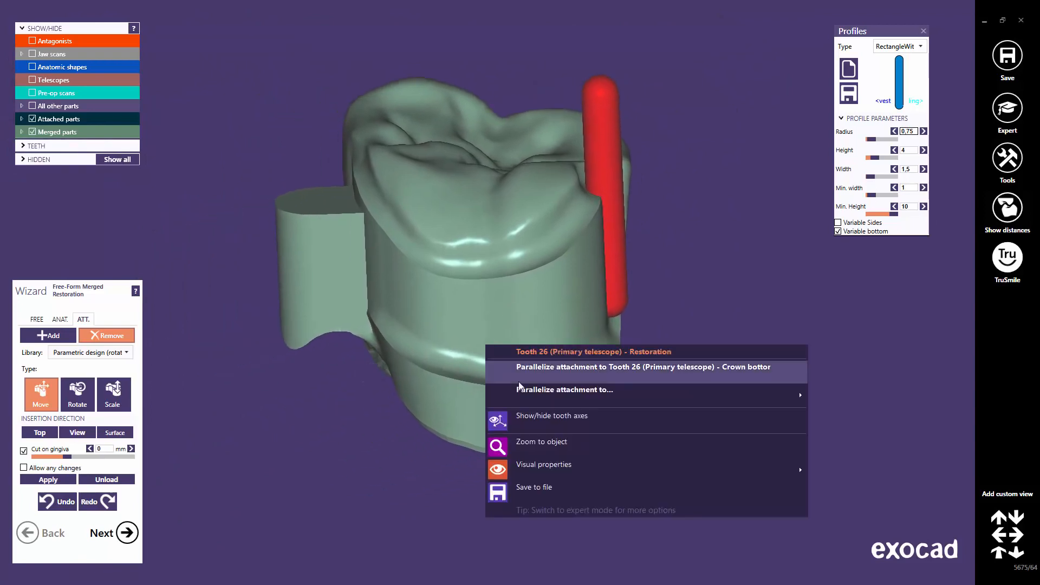
mouse_move(578, 462)
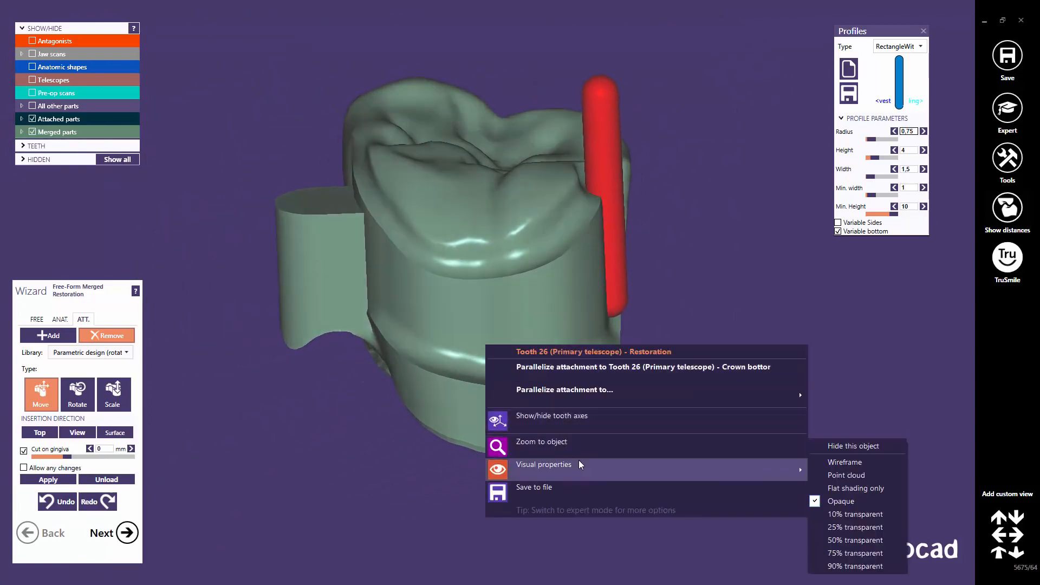
click(862, 538)
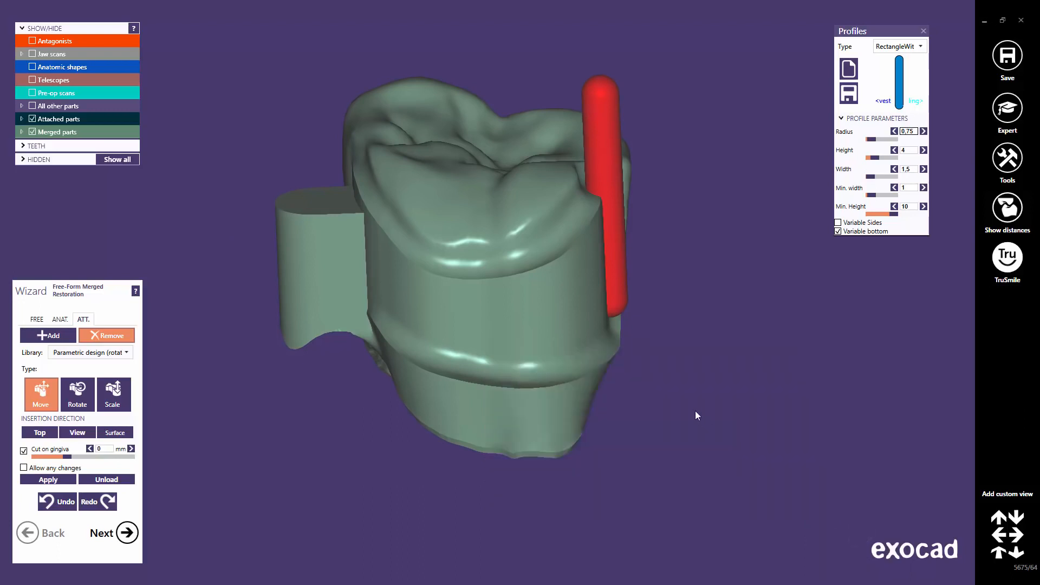
right_drag(530, 303, 530, 298)
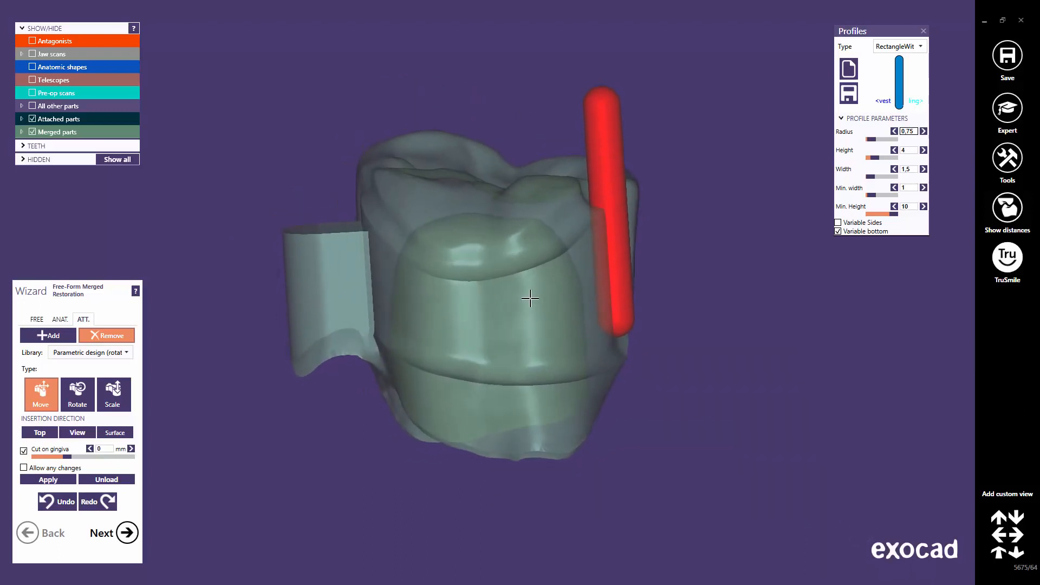
Show the Min. thickness shape and shift the attachment slightly left to check its fit.
click(22, 159)
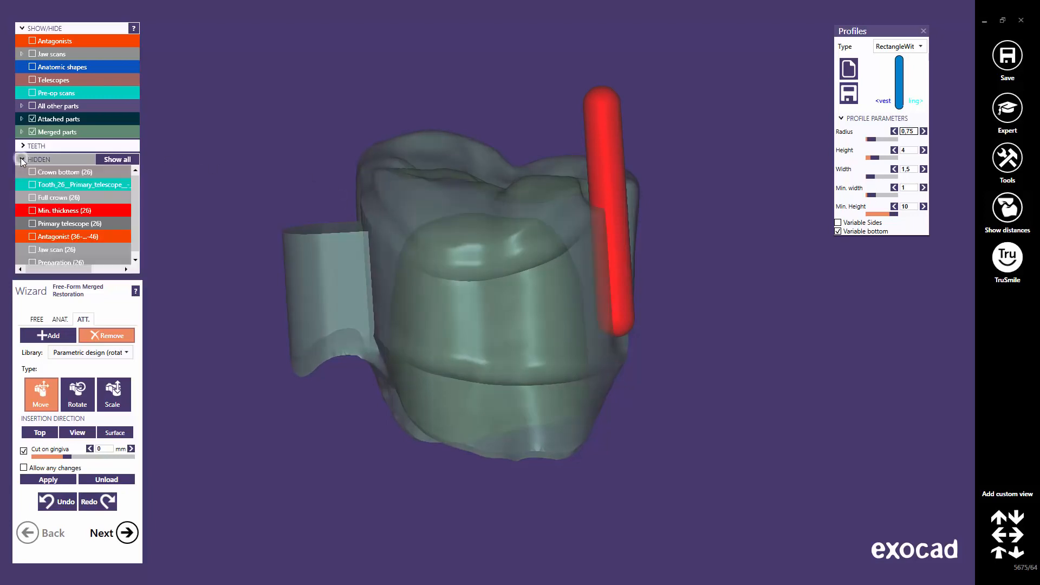
click(33, 210)
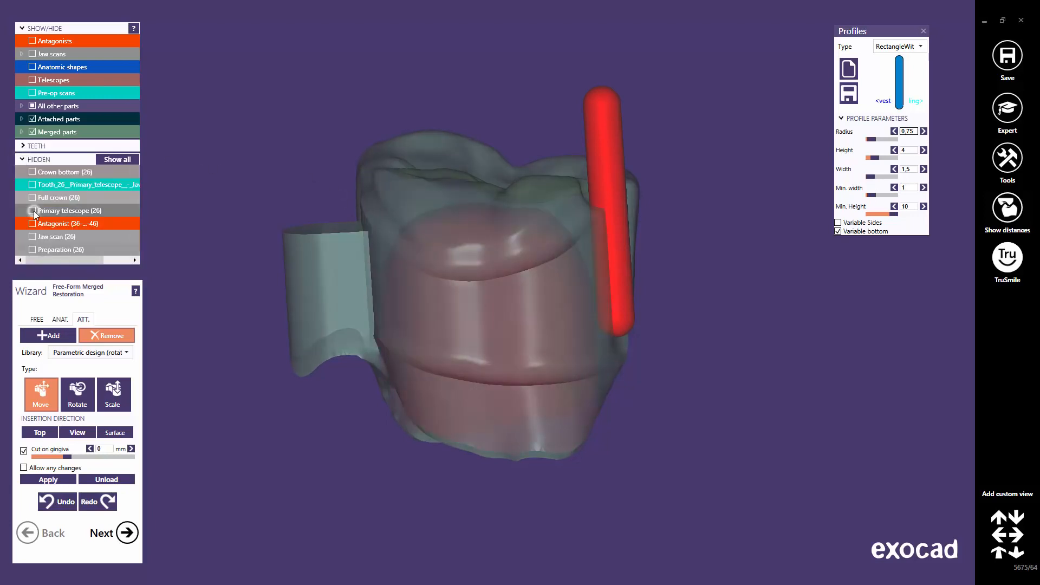
click(24, 160)
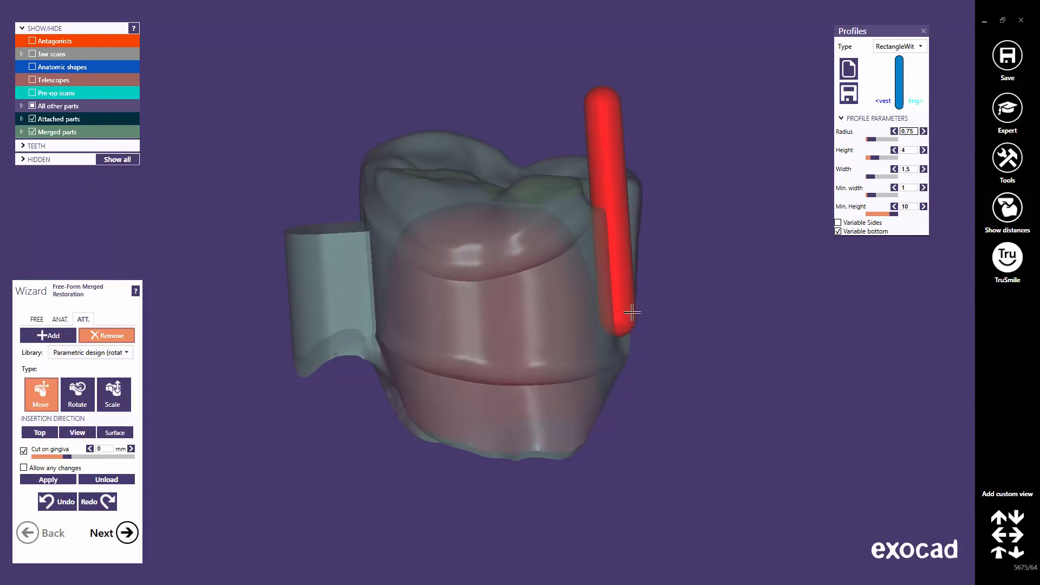
scroll(628, 309, up, 5)
drag(617, 303, 617, 305)
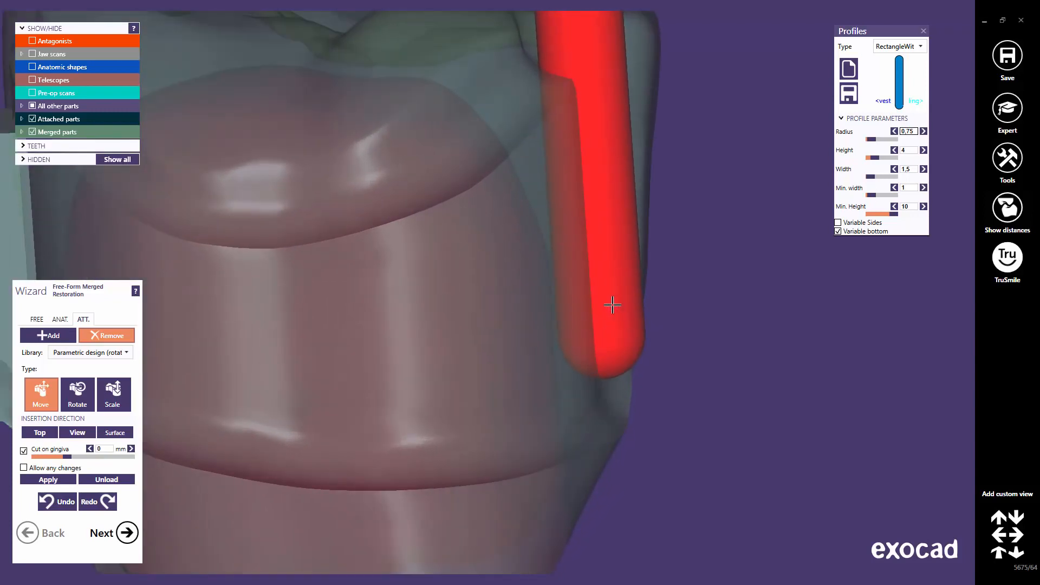
scroll(543, 306, down, 5)
right_drag(532, 285, 491, 222)
middle_click(439, 333)
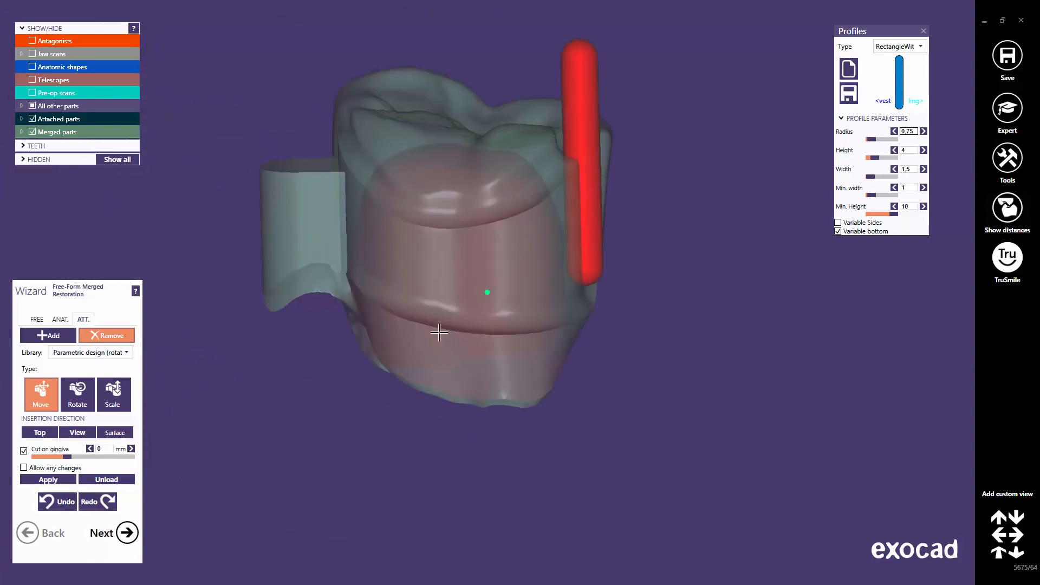
Merge the rod attachment into the crown and set the crown back to opaque.
click(55, 479)
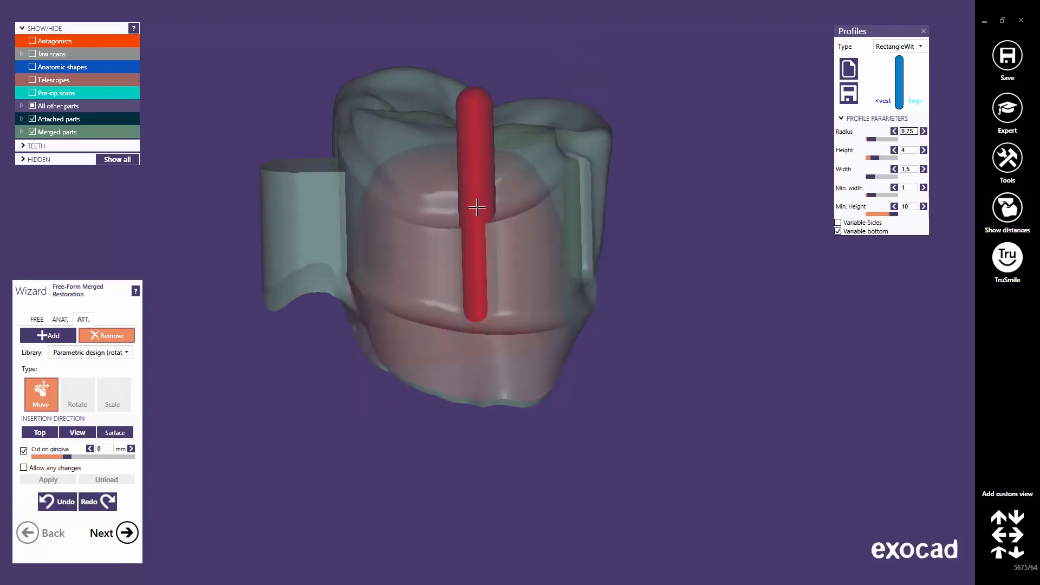
right_click(428, 125)
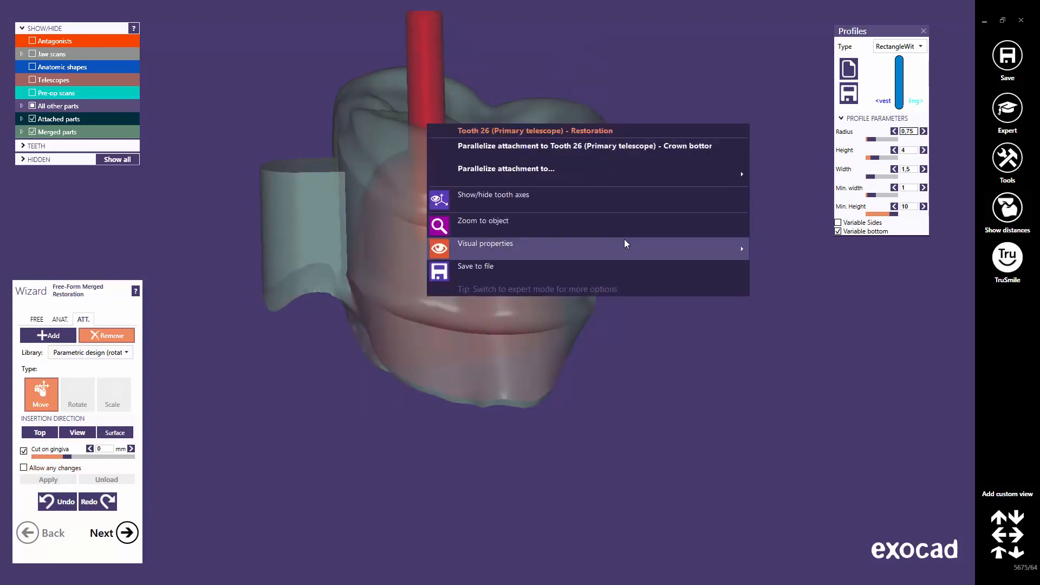
mouse_move(627, 240)
click(800, 299)
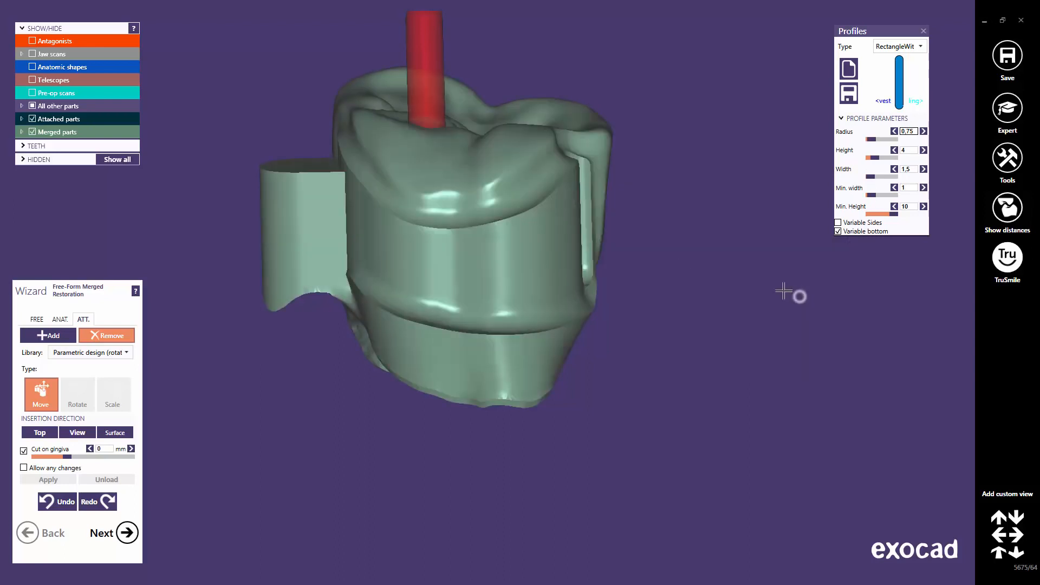
right_drag(447, 182, 458, 191)
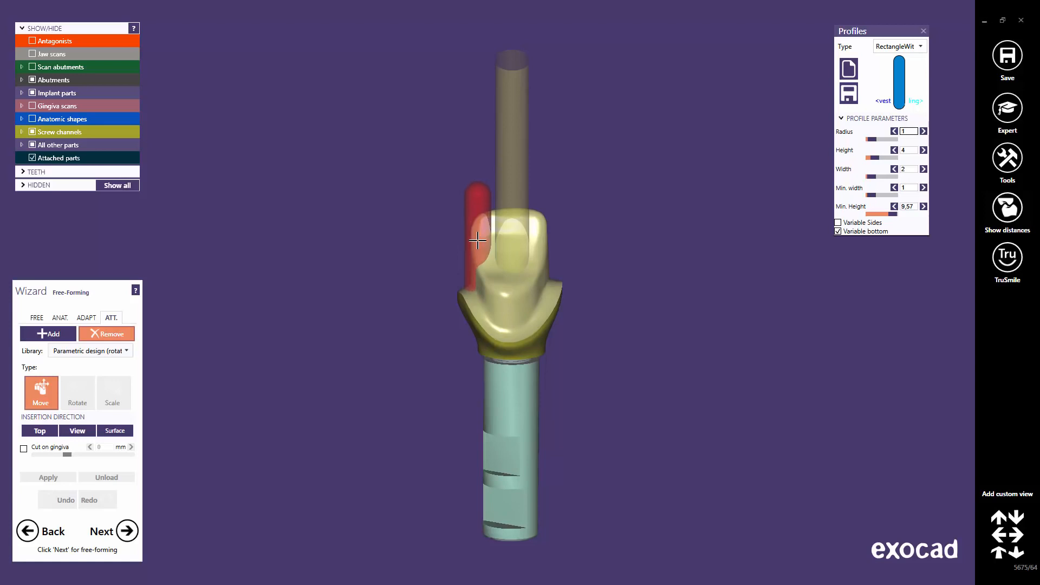
Place the red rod attachment beside the abutment, raise it along the side, and merge it.
click(478, 236)
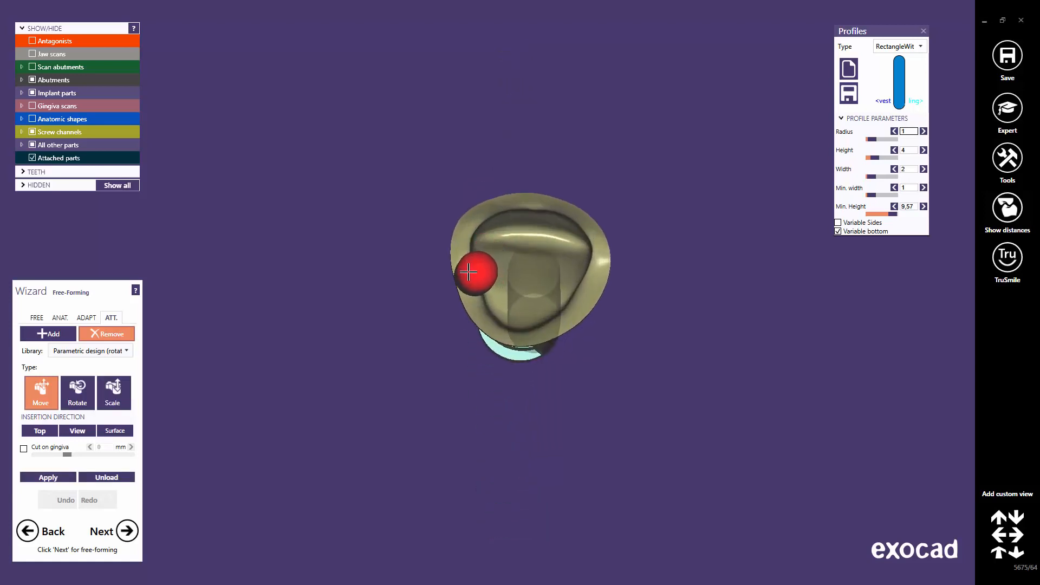
right_drag(470, 273, 478, 265)
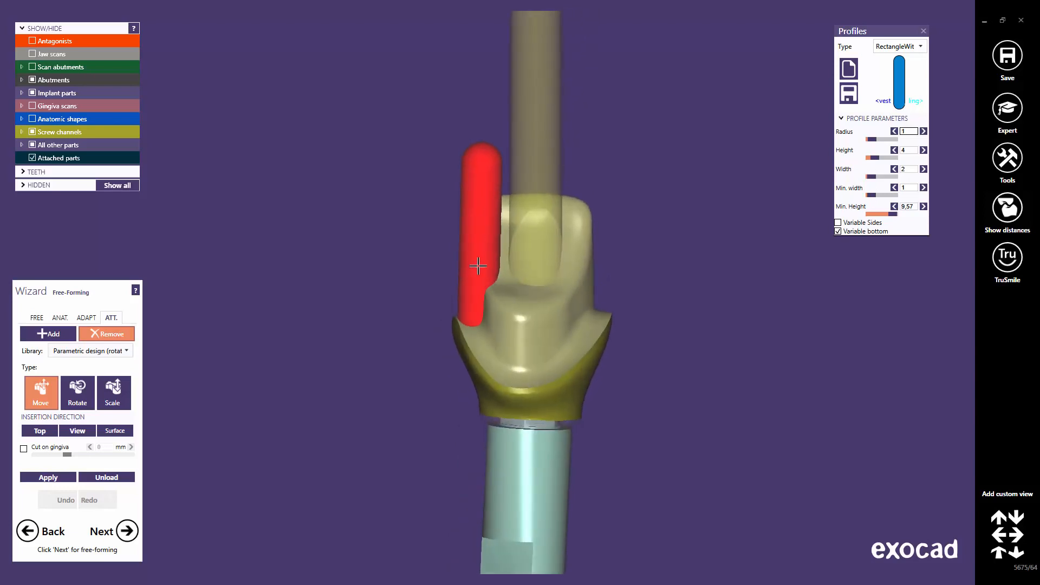
drag(479, 266, 478, 247)
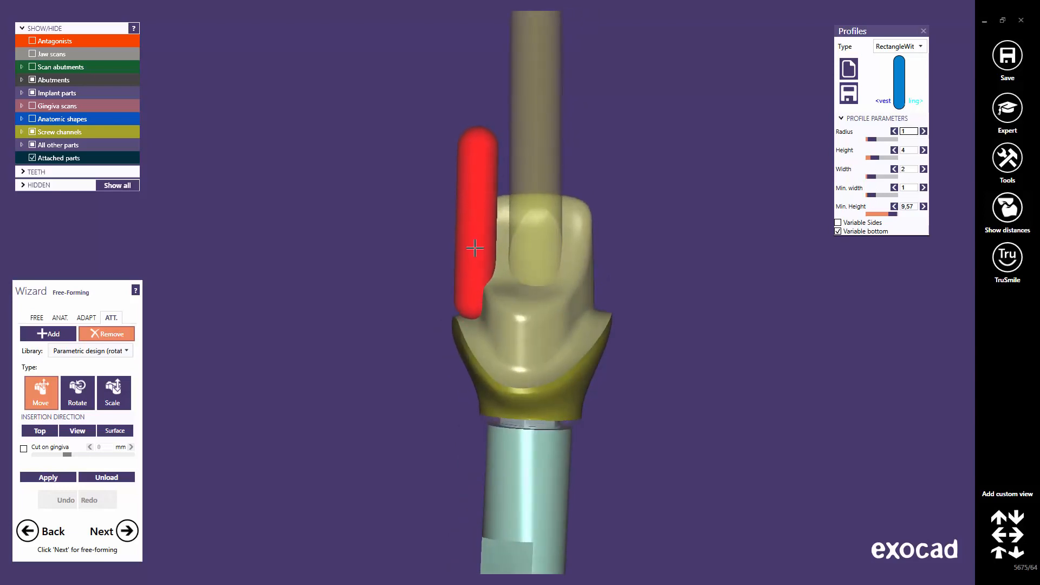
right_drag(474, 248, 475, 272)
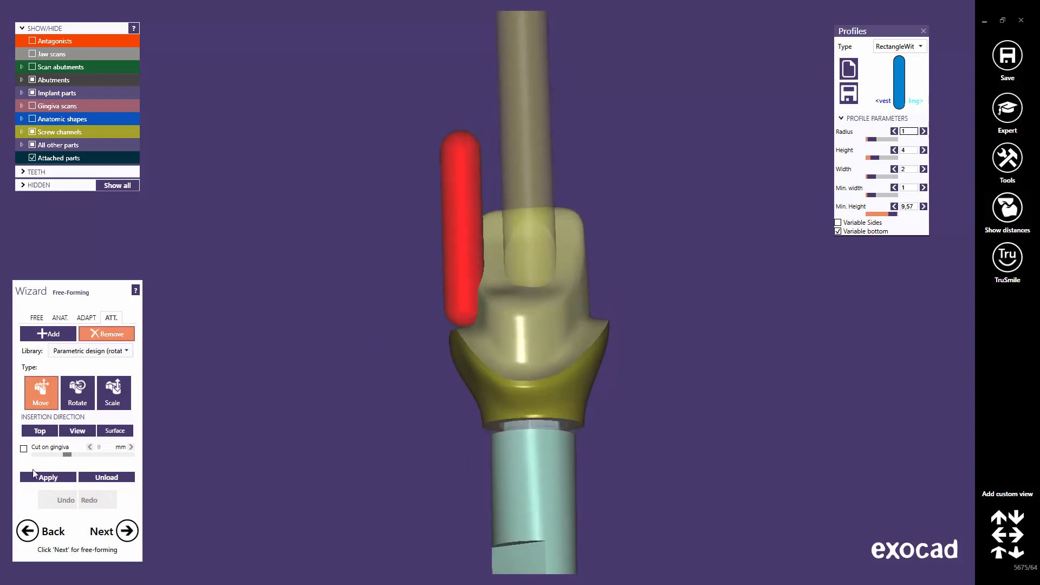
click(48, 479)
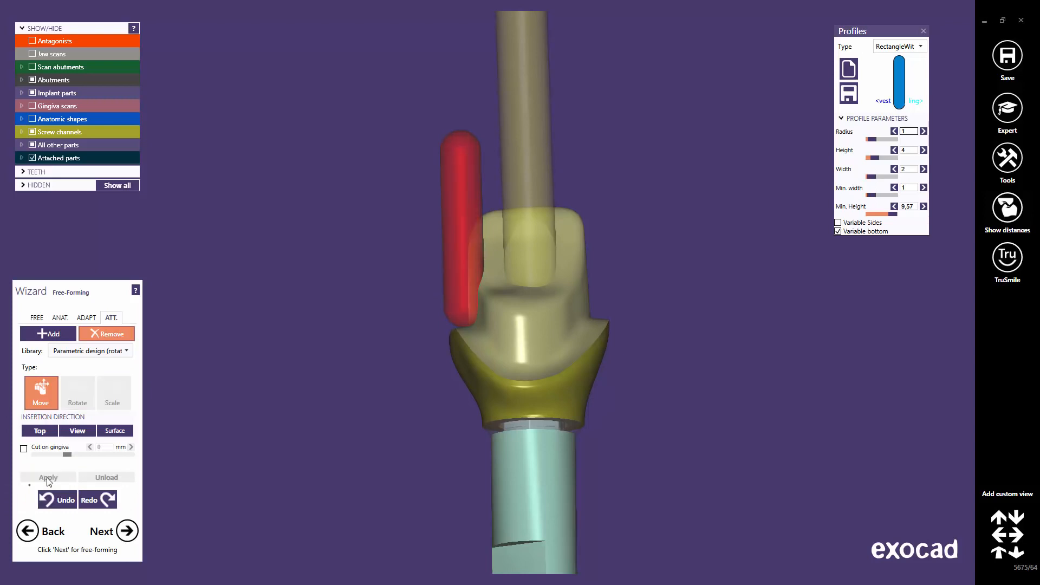
right_drag(478, 343, 479, 344)
Start another attachment from the Parametric design library with a Rectangle profile.
click(472, 298)
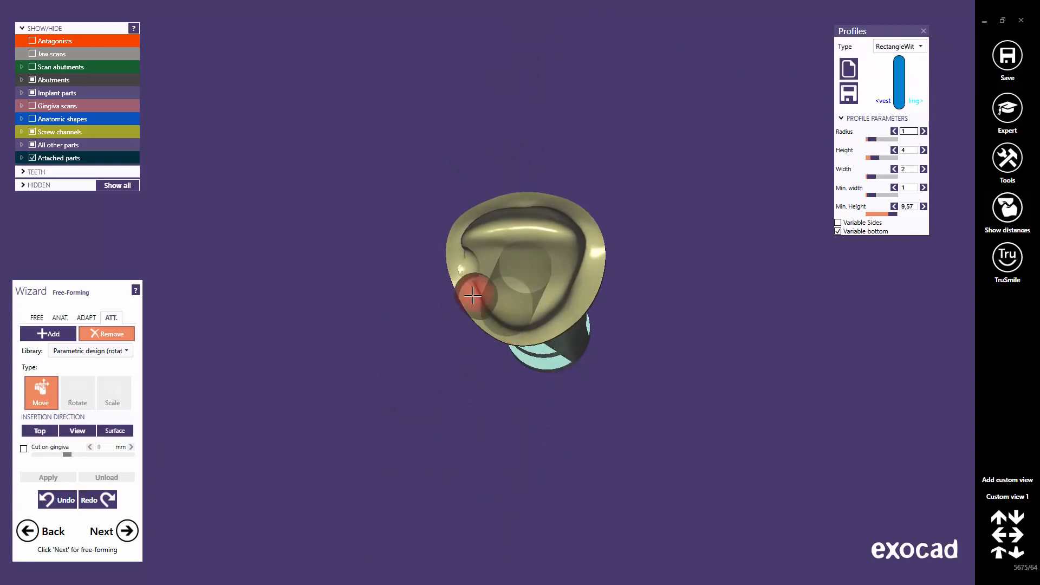
click(126, 351)
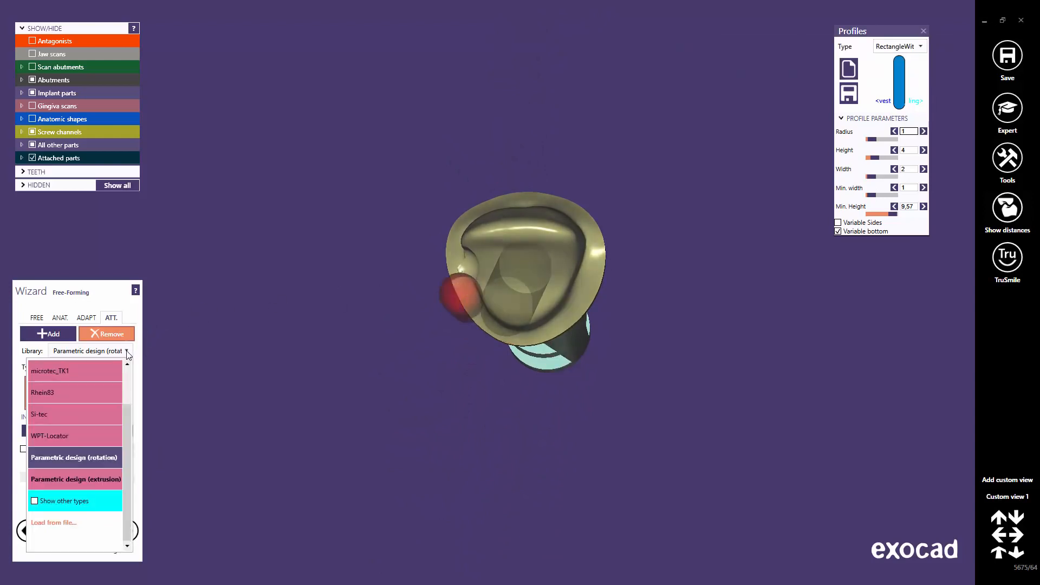
click(111, 480)
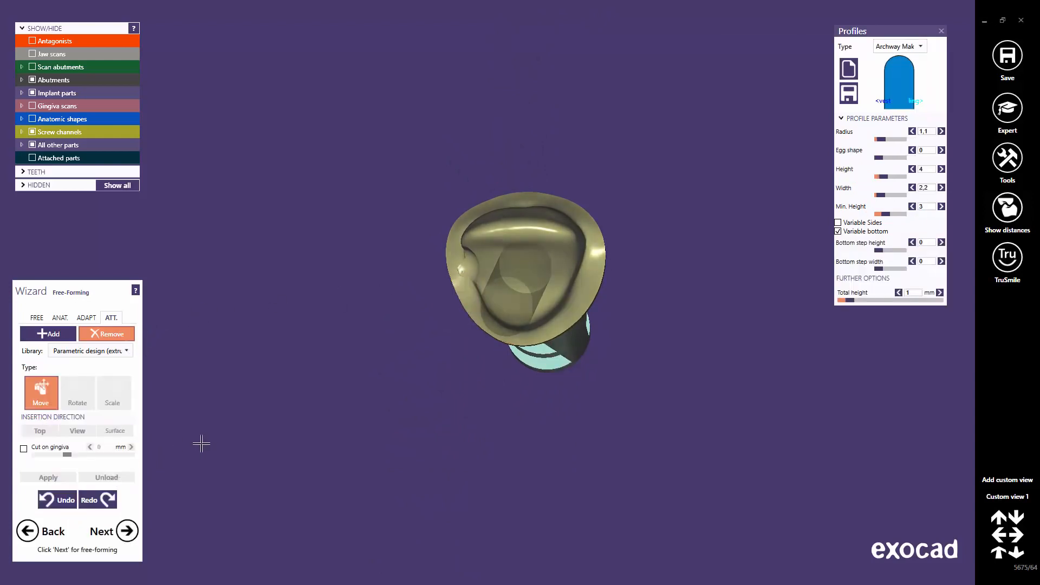
click(921, 47)
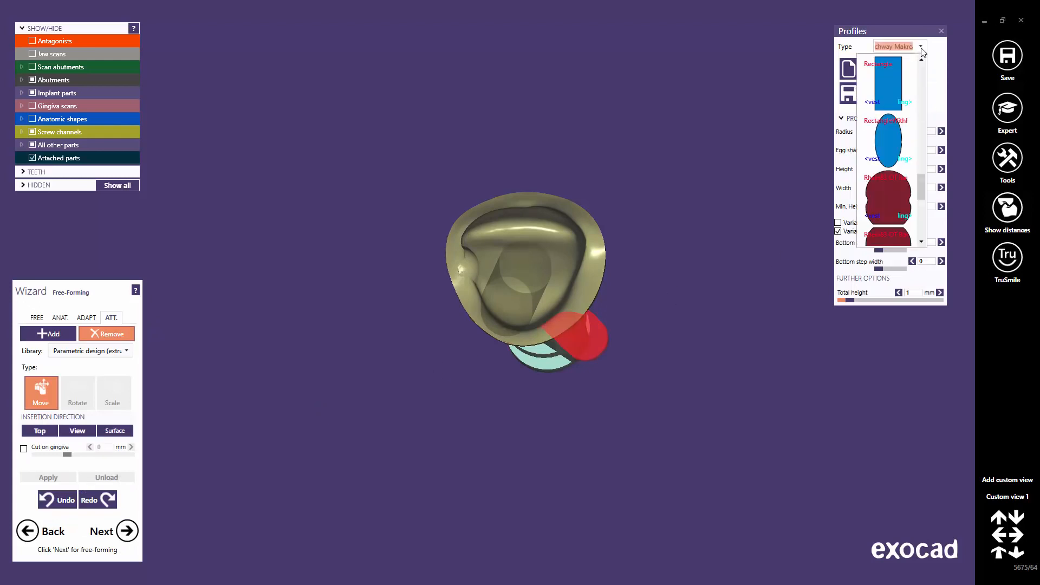
click(902, 85)
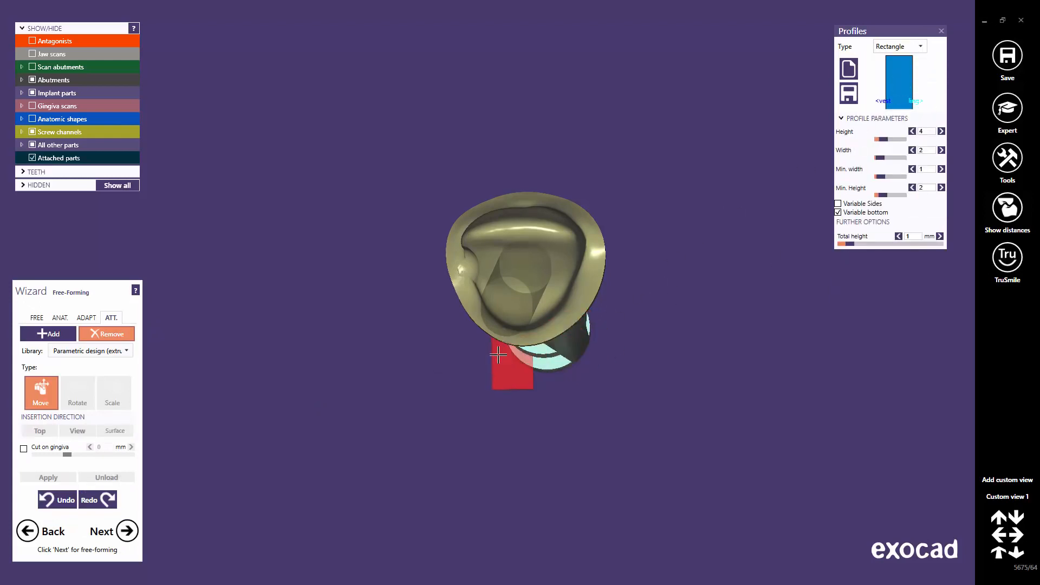
Place the rectangular block on the abutment's side, sized to height 6.86 and width 2.
right_drag(535, 366, 521, 369)
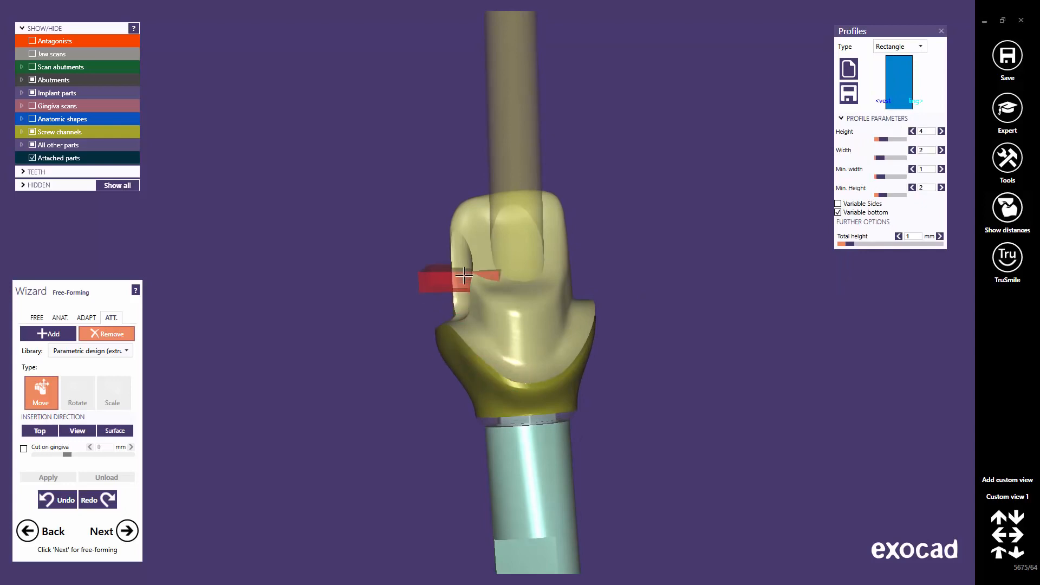
click(471, 277)
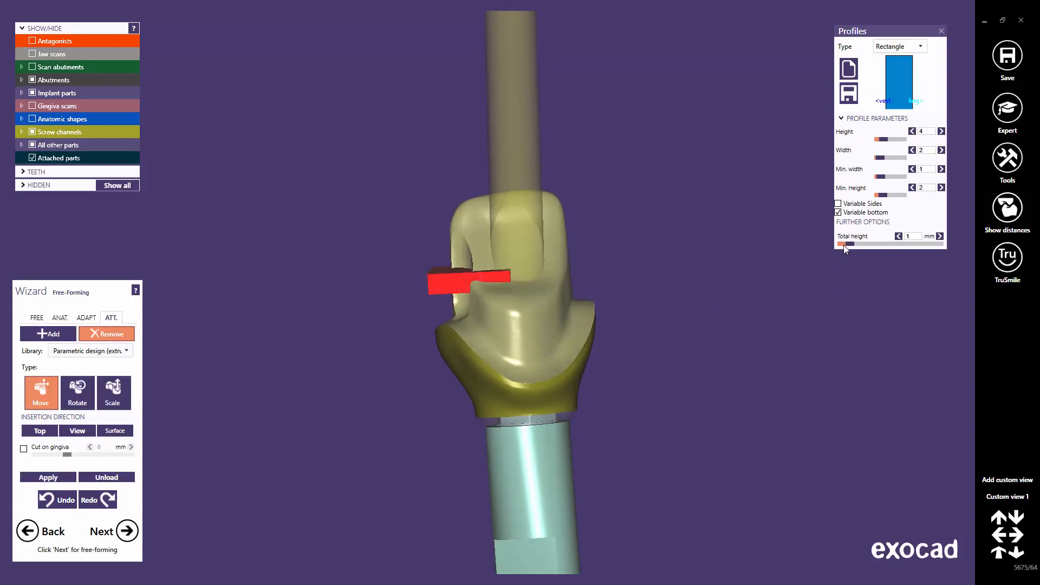
drag(849, 242, 897, 248)
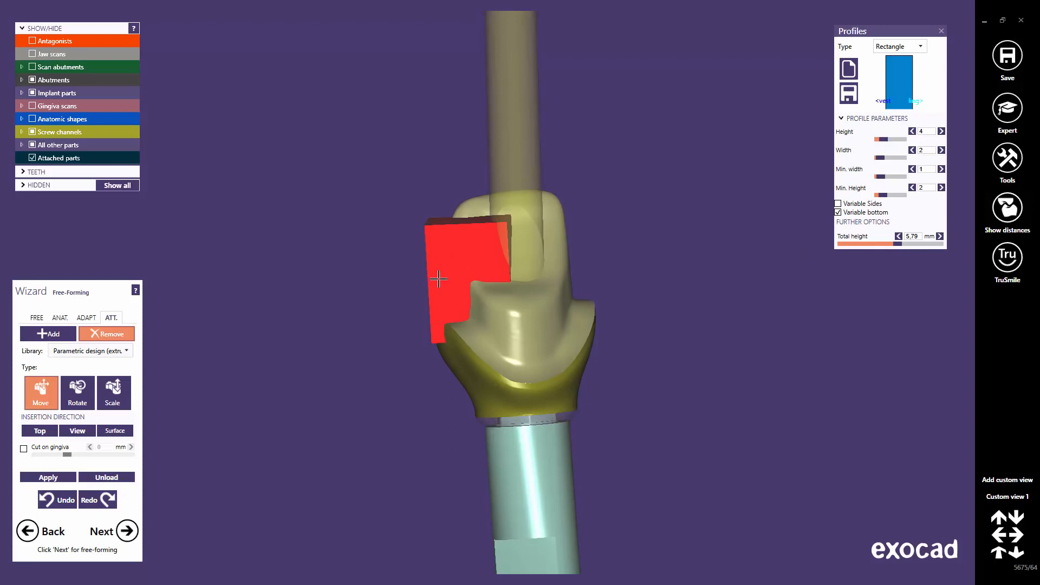
drag(884, 179, 888, 140)
Position the block snugly against the abutment and apply the attachment.
right_drag(534, 187, 483, 258)
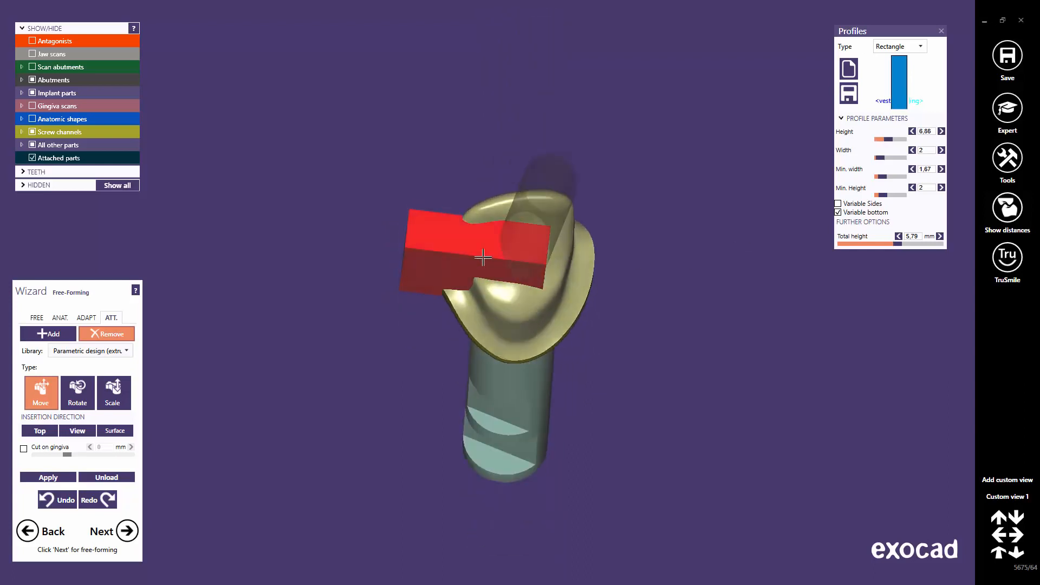
right_drag(416, 228, 590, 257)
drag(590, 258, 574, 275)
right_drag(563, 325, 571, 295)
drag(571, 295, 570, 281)
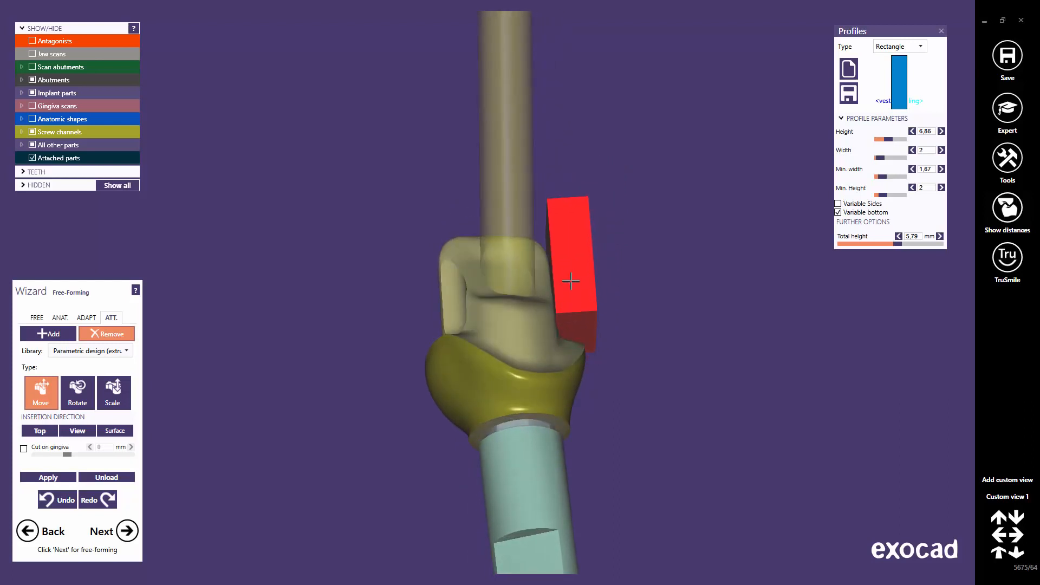
right_drag(569, 310, 571, 299)
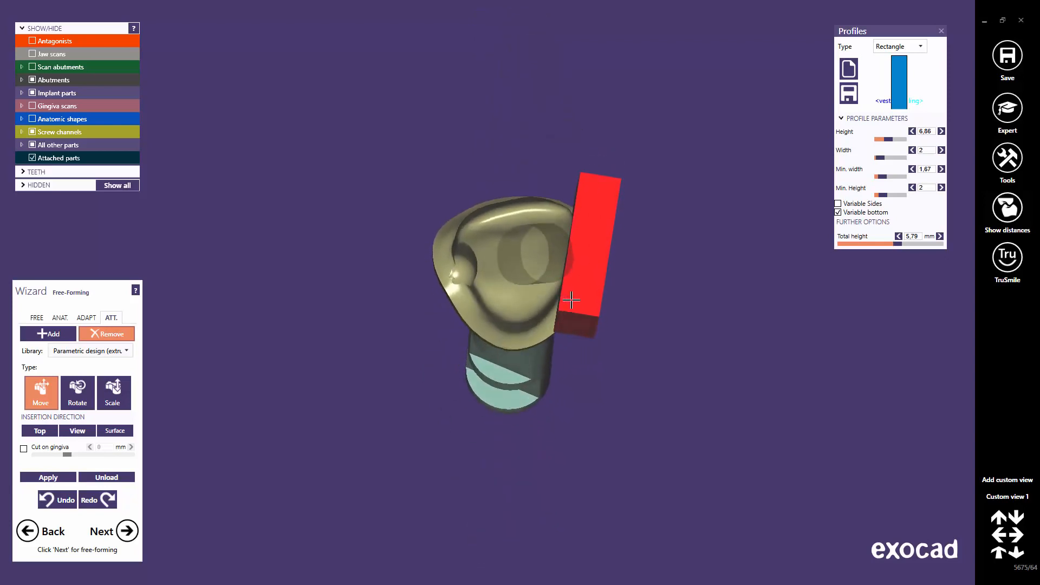
drag(570, 295, 571, 304)
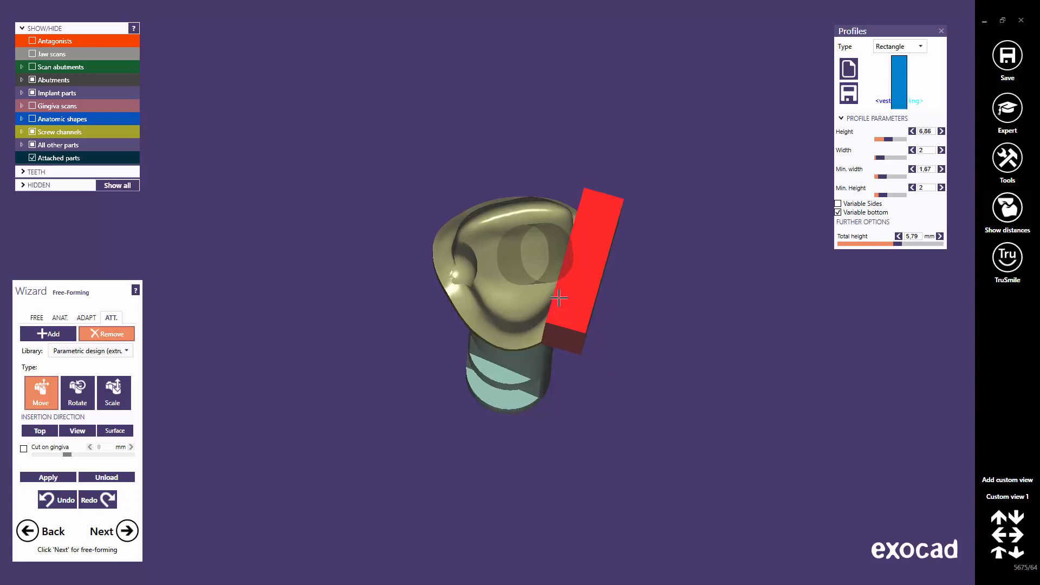
right_drag(559, 298, 565, 305)
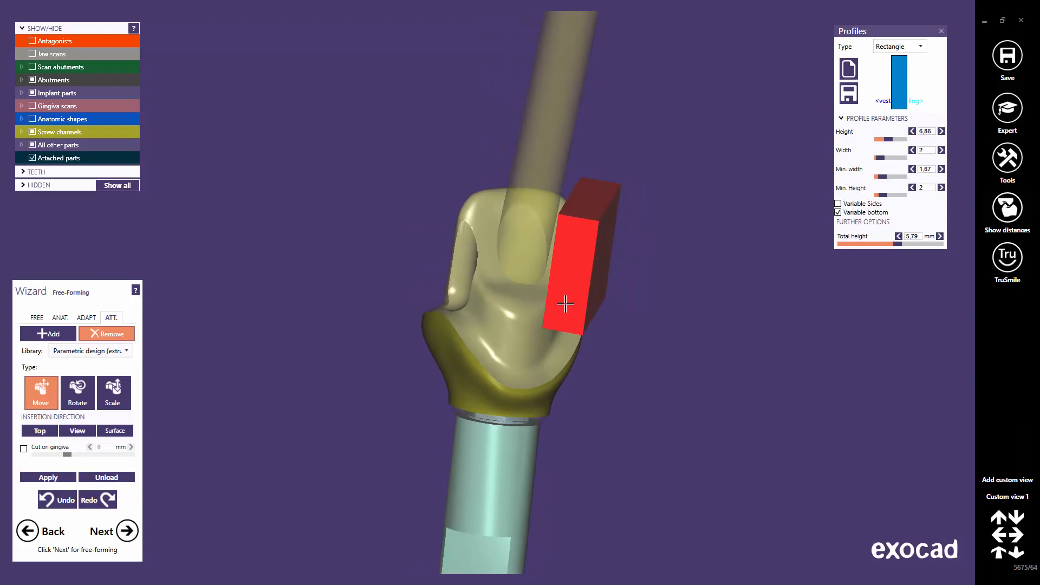
click(49, 478)
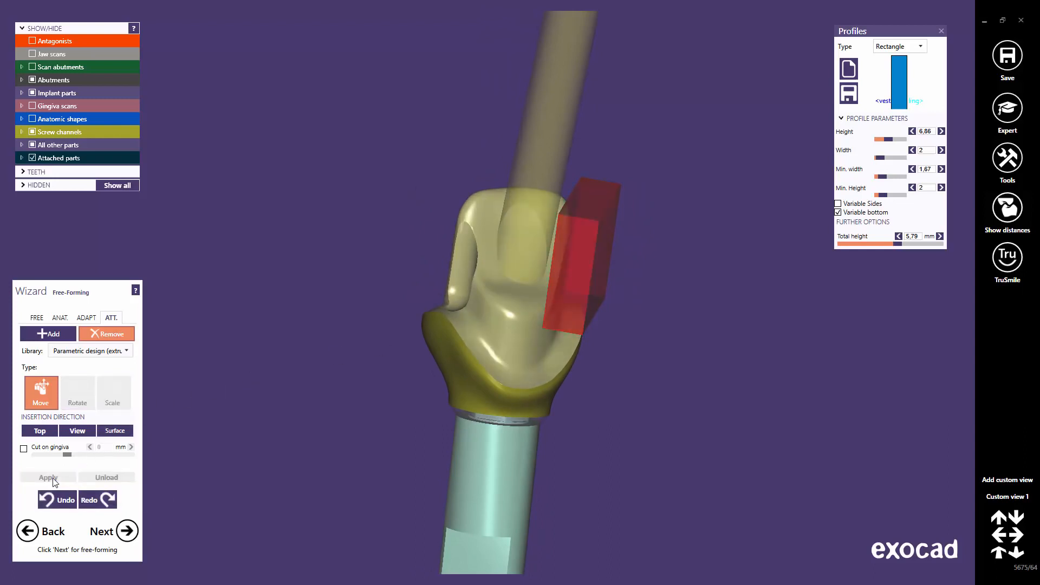
Slide the rod attachment down the abutment shaft and check it from the side.
right_drag(513, 363, 505, 365)
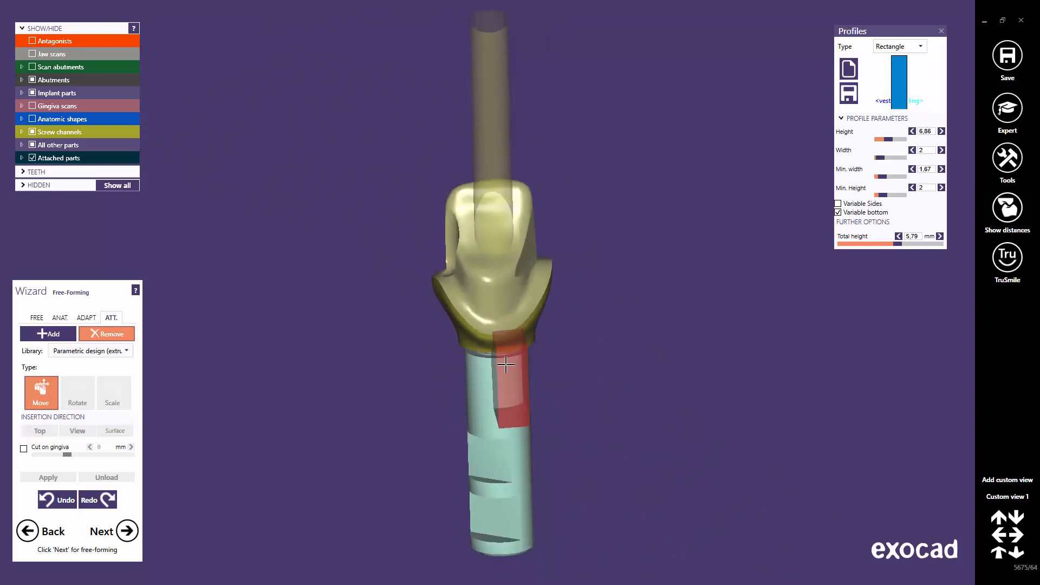
drag(505, 364, 505, 366)
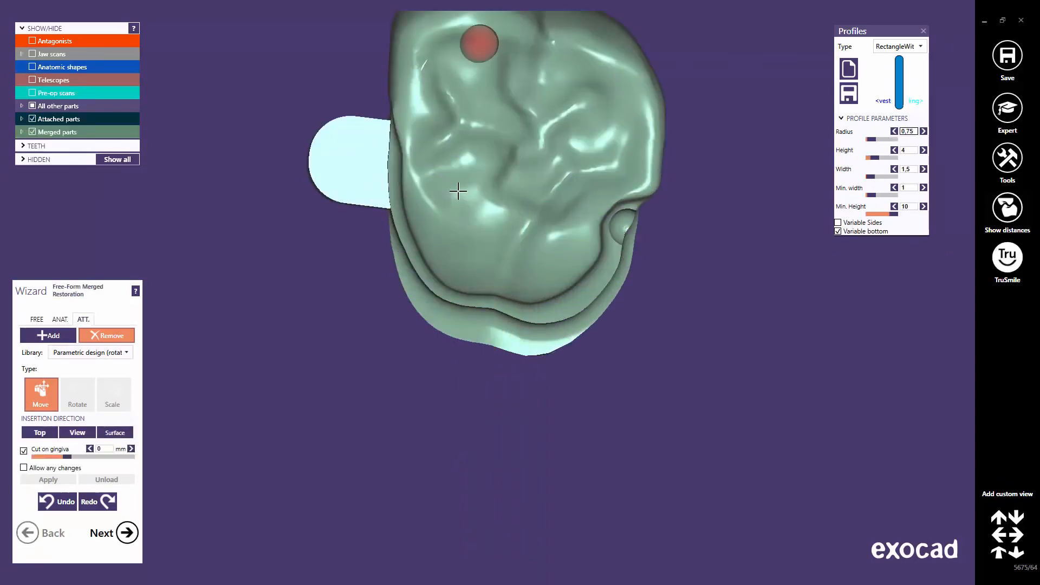
right_drag(458, 190, 457, 190)
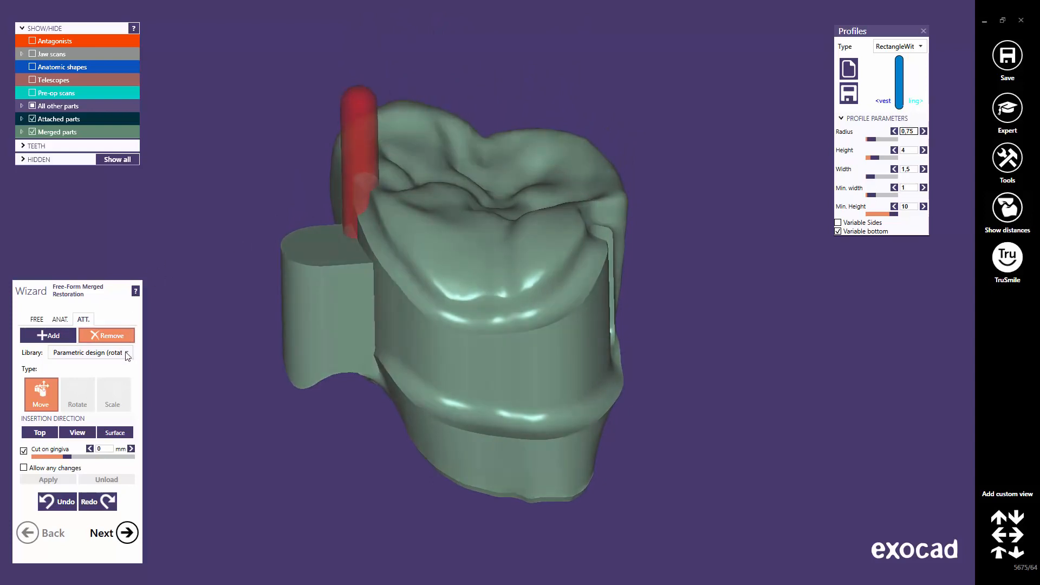
Load SCREW-MKO2.stl from file as a new attachment.
click(127, 355)
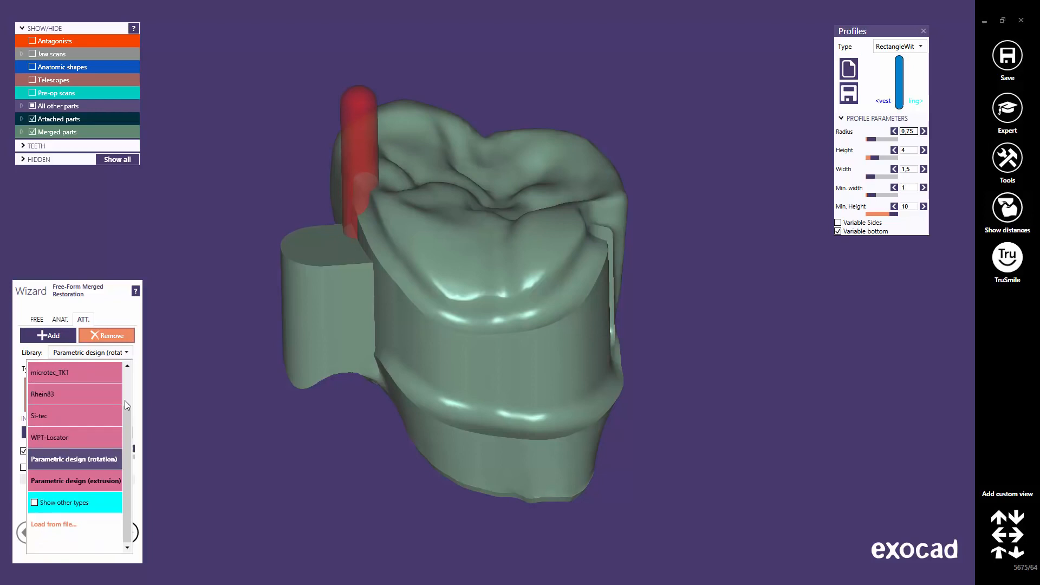
click(69, 525)
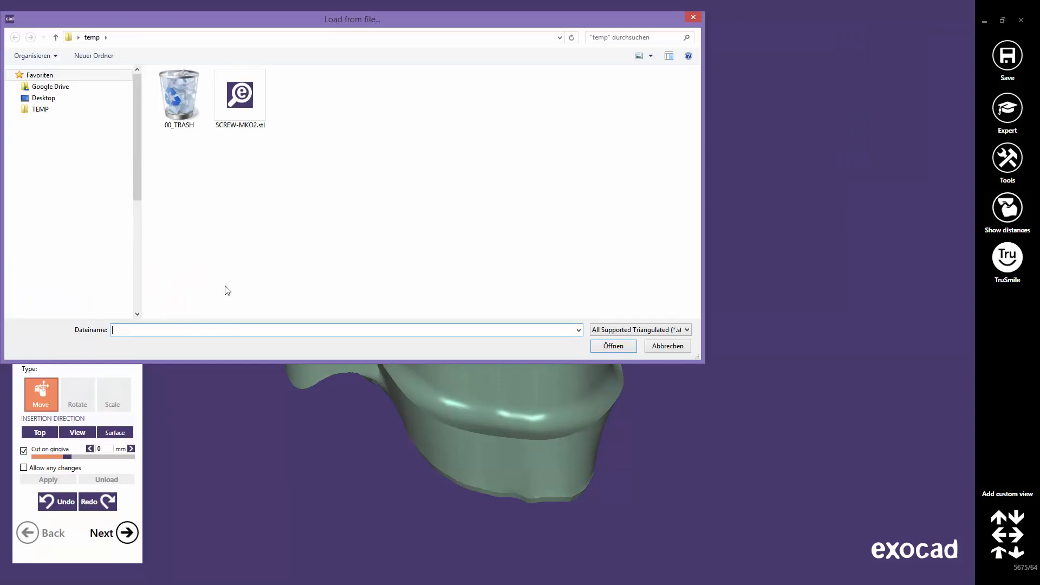
click(244, 97)
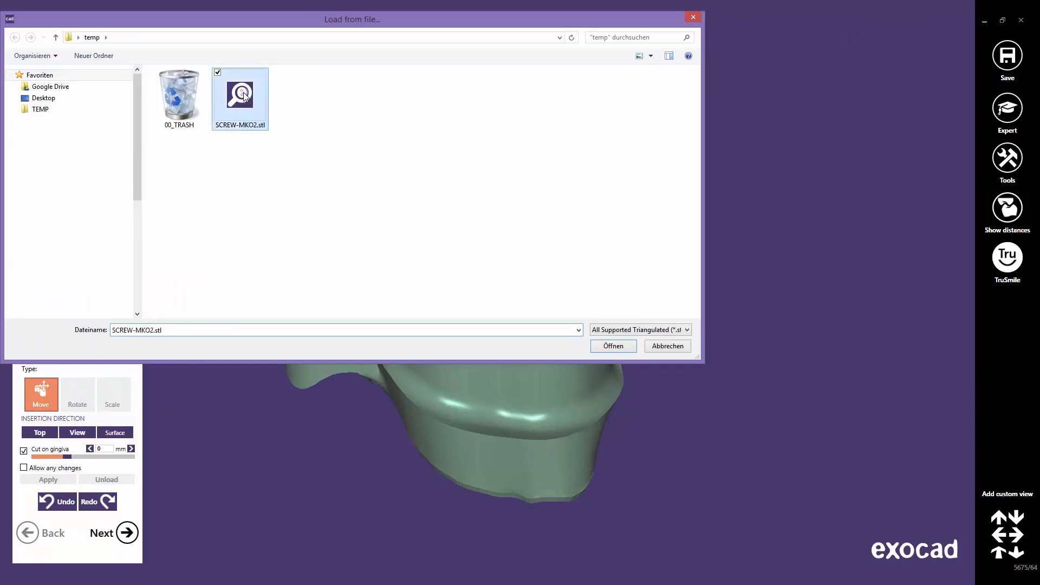
click(615, 347)
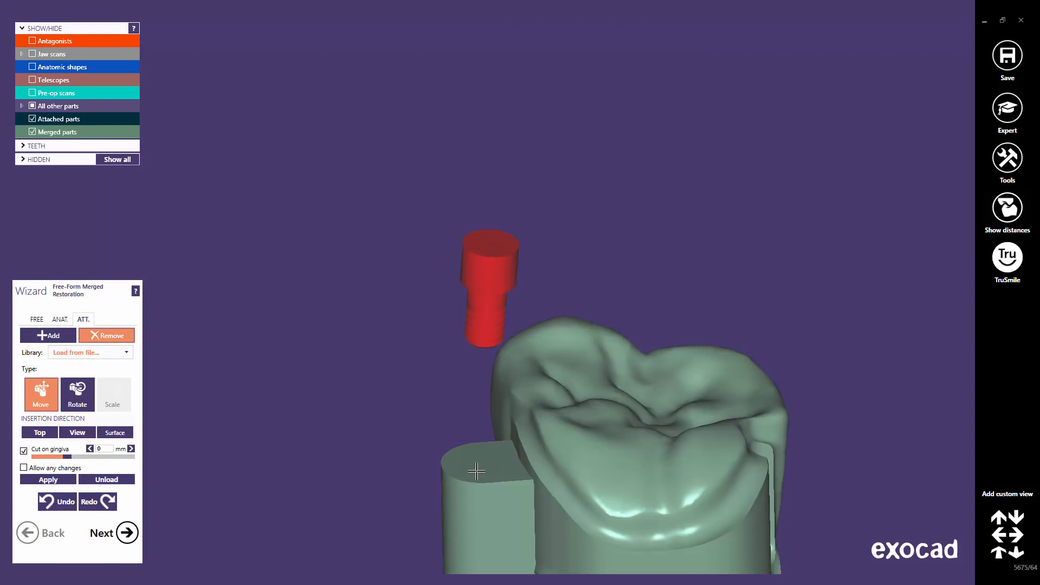
middle_click(477, 472)
right_drag(499, 324, 500, 326)
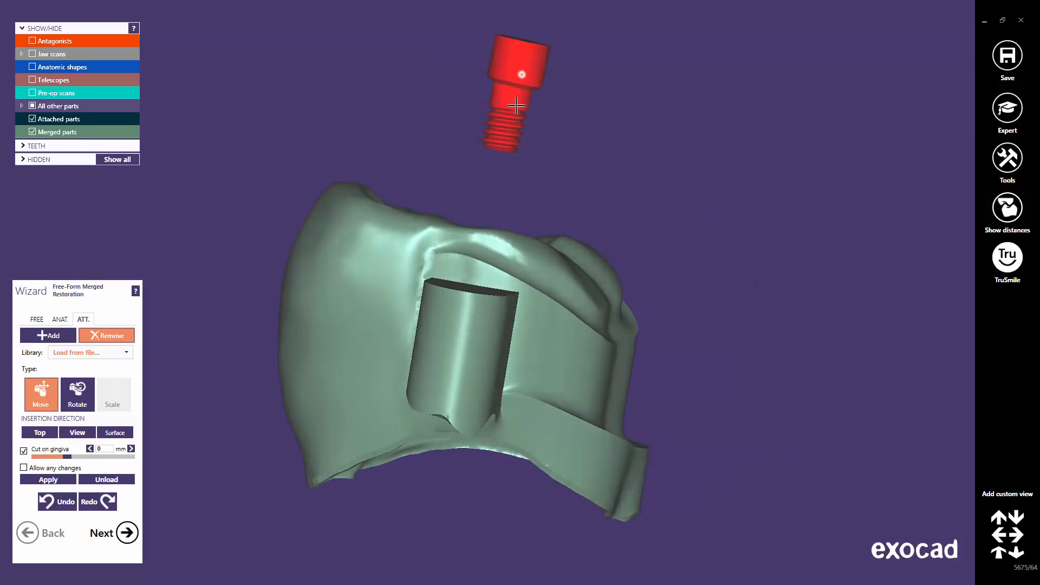
Lower the SCREW-MKO2 screw into the side cylinder's opening, check it from top and side, and apply.
drag(516, 106, 470, 261)
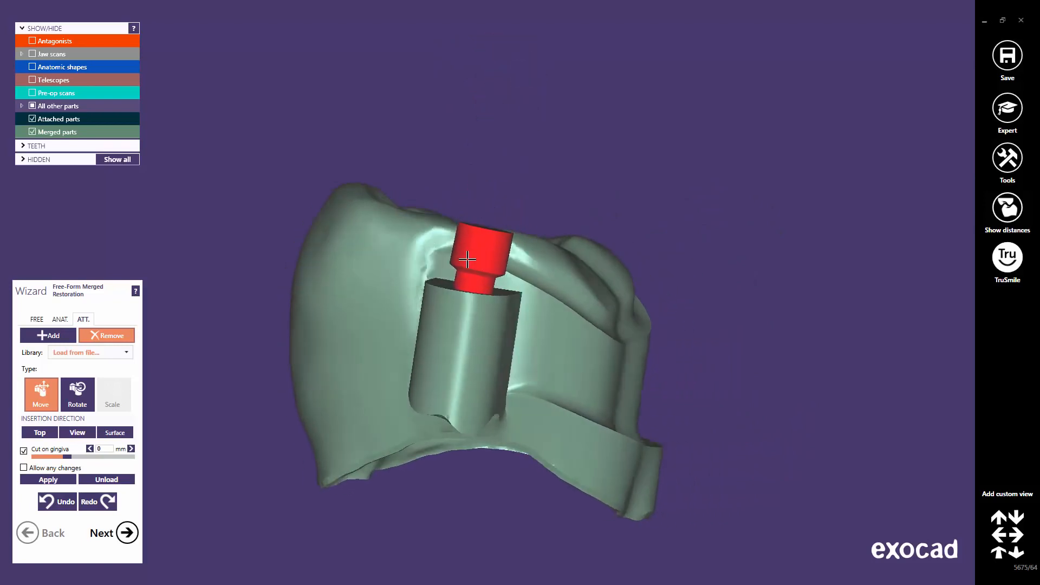
right_drag(467, 260, 475, 260)
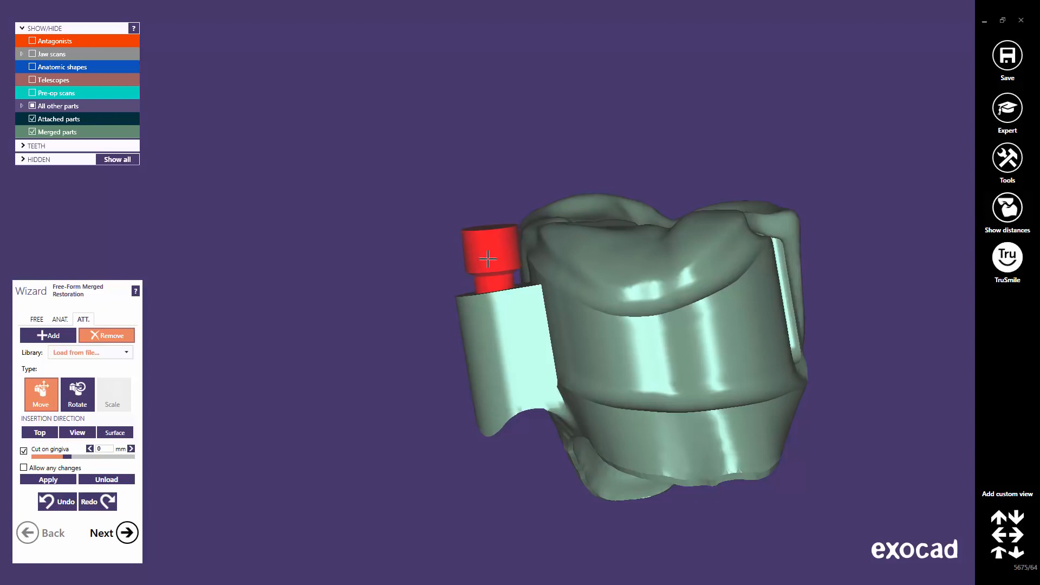
right_drag(489, 259, 492, 277)
drag(492, 277, 499, 266)
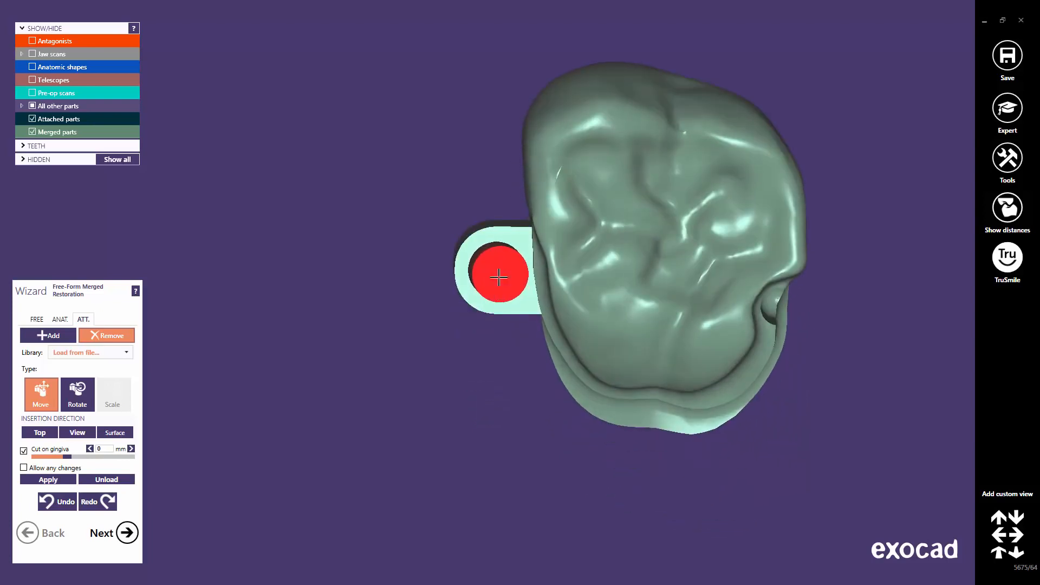
right_drag(499, 277, 499, 292)
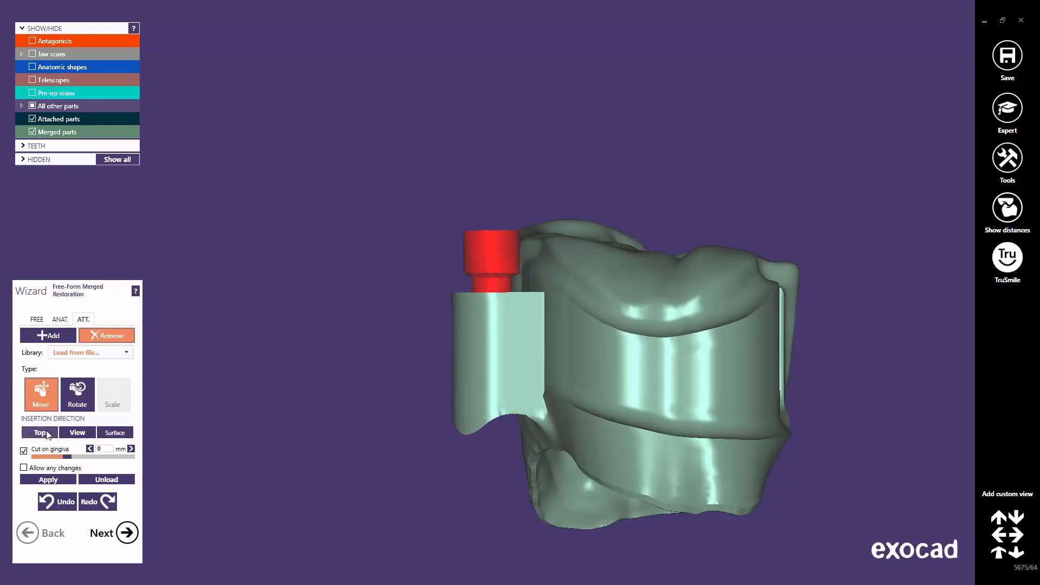
mouse_move(482, 342)
right_down()
mouse_move(471, 349)
mouse_move(480, 345)
right_up()
middle_drag(596, 181, 591, 311)
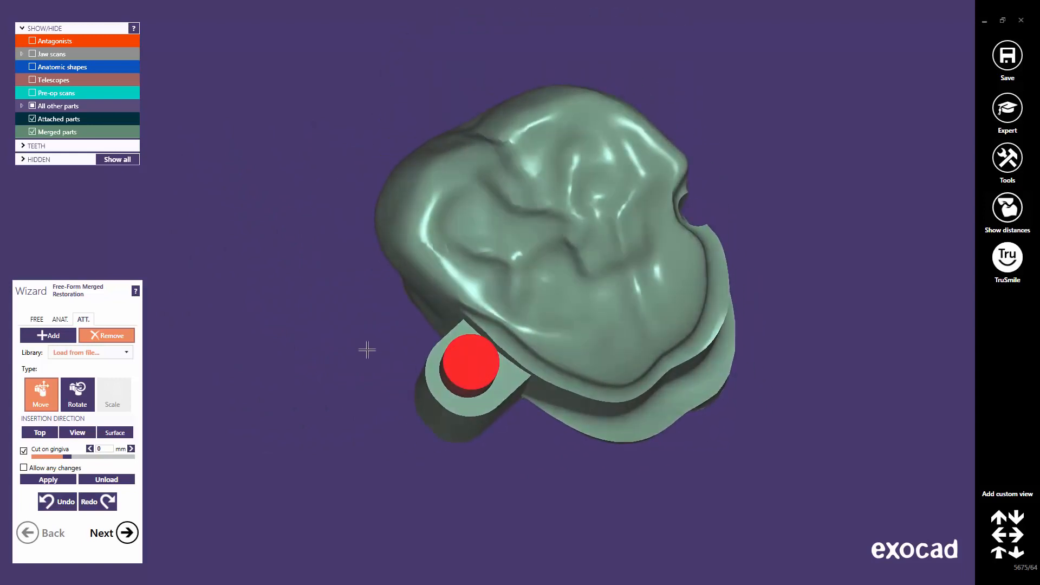
click(48, 480)
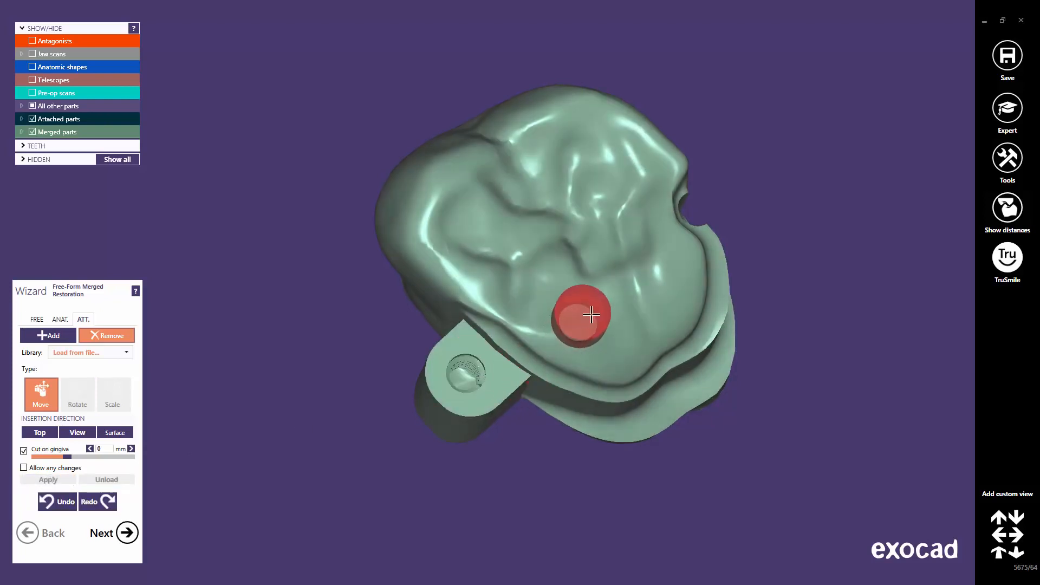
Bring a second screw preview onto the crown's side wall.
right_drag(587, 338, 589, 341)
middle_click(631, 389)
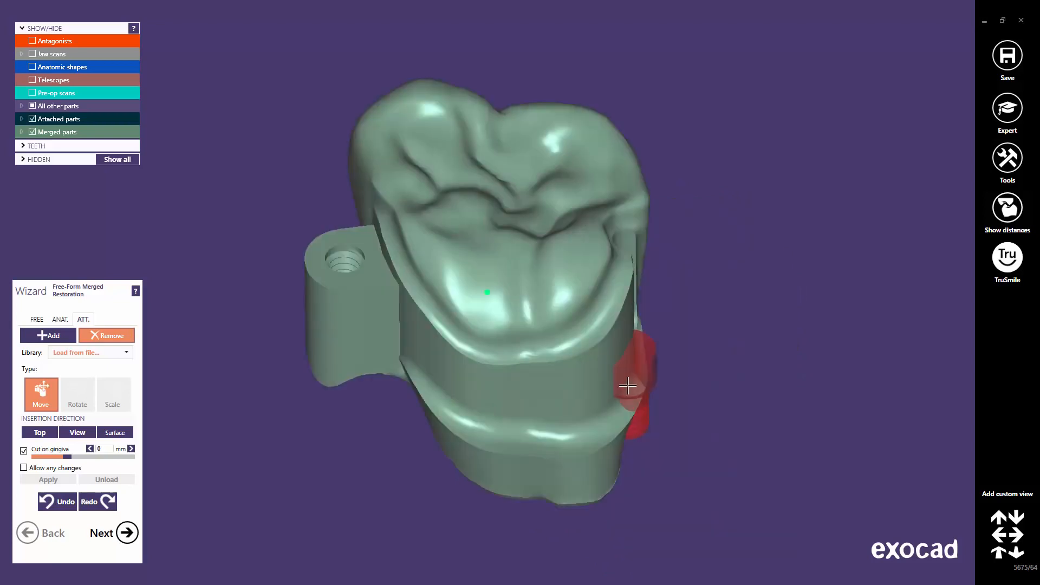
right_drag(481, 356, 484, 362)
right_drag(519, 399, 527, 295)
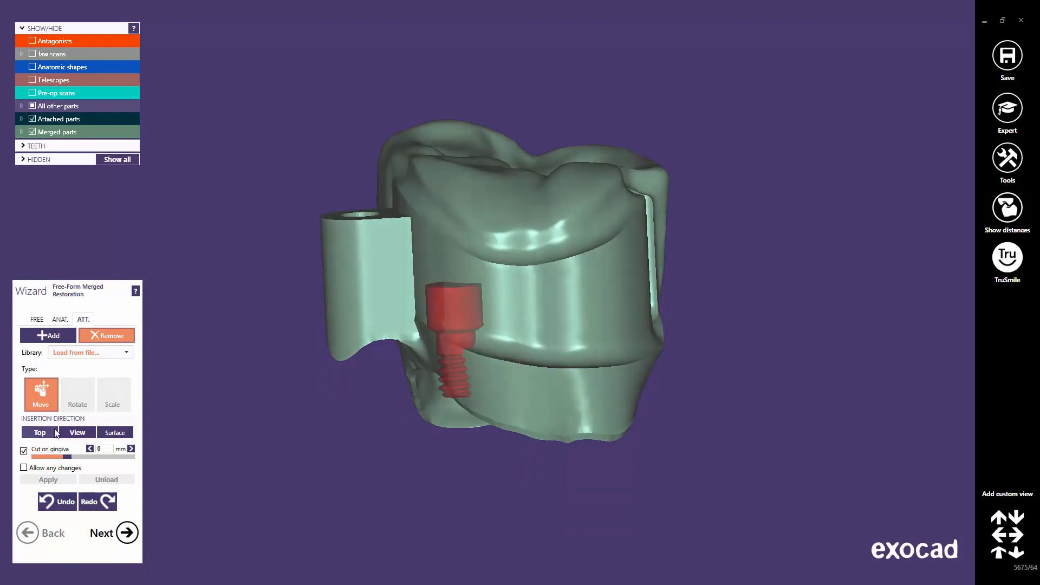
mouse_move(24, 471)
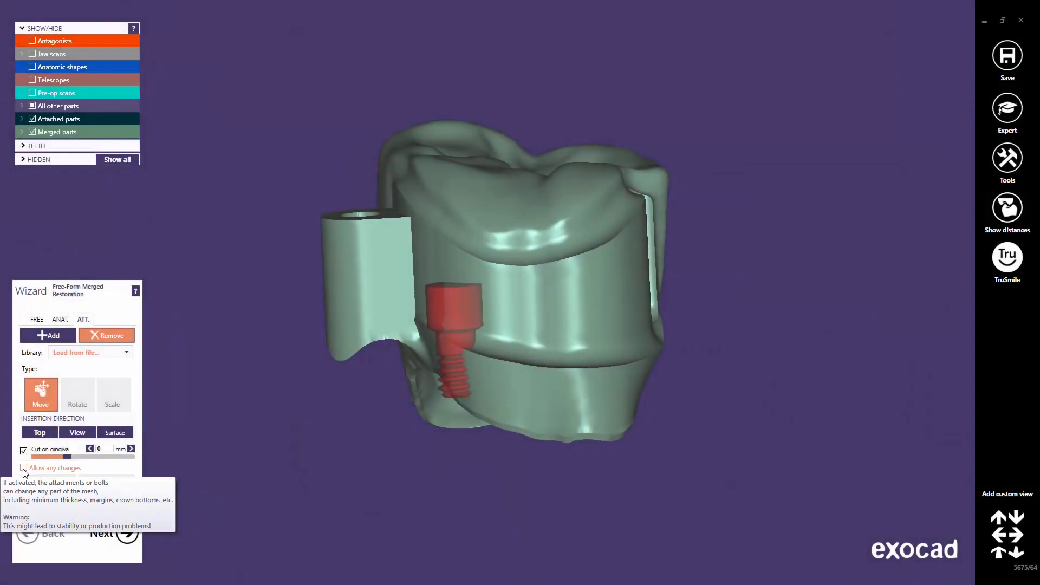
Let the attachment change any mesh part and place the screw on the crown's side, aligned to the view.
click(23, 468)
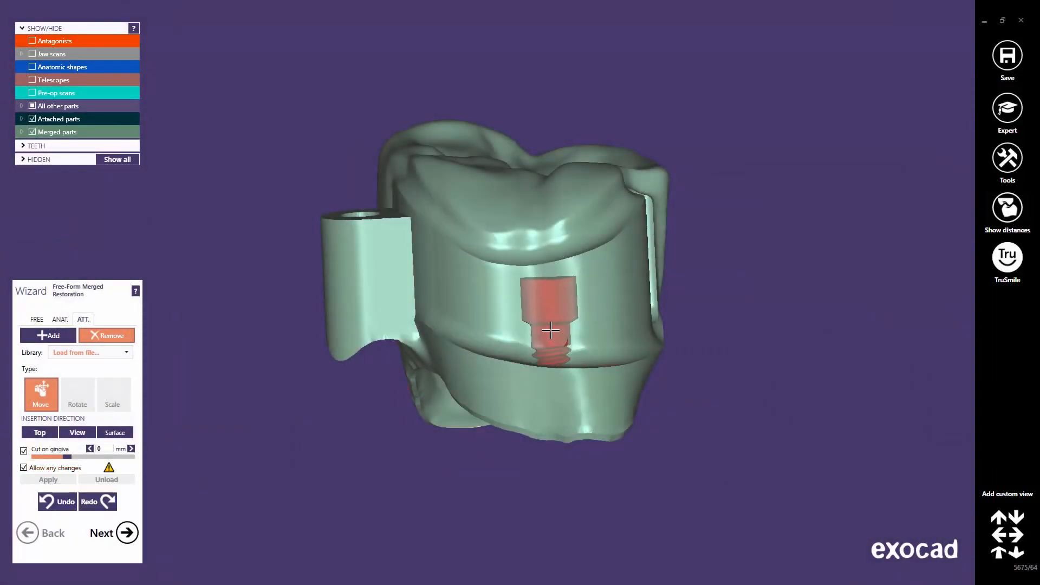
click(551, 331)
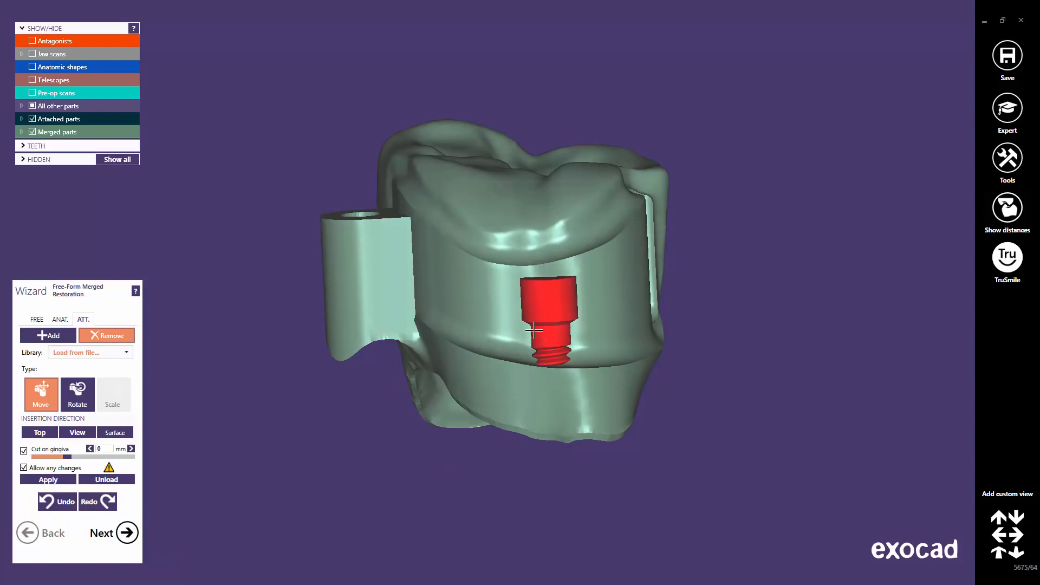
click(78, 434)
right_drag(503, 364, 563, 321)
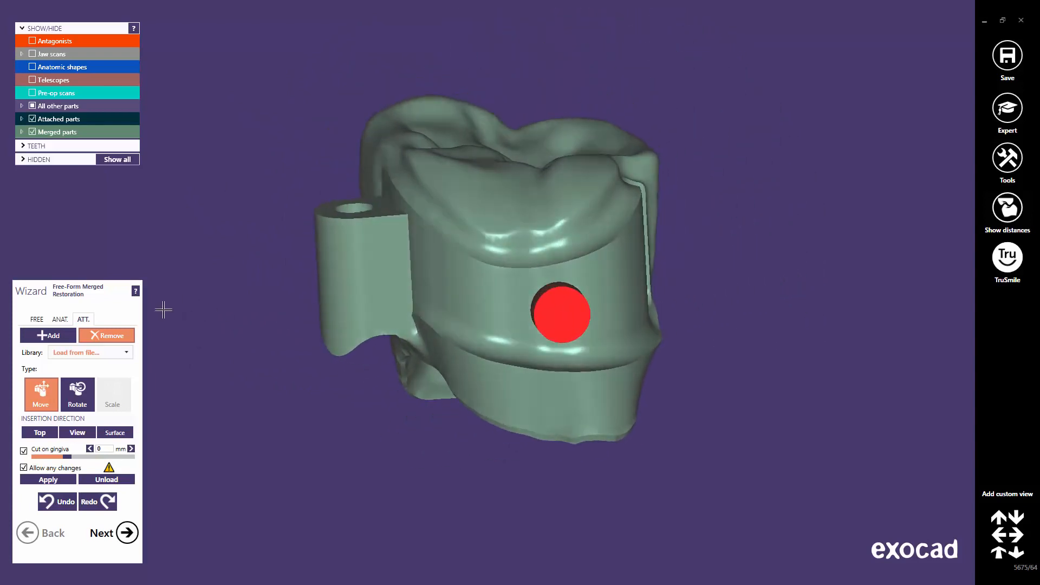
Select the Add/Remove cylinder brush in free-form sculpting and enlarge its size.
click(35, 321)
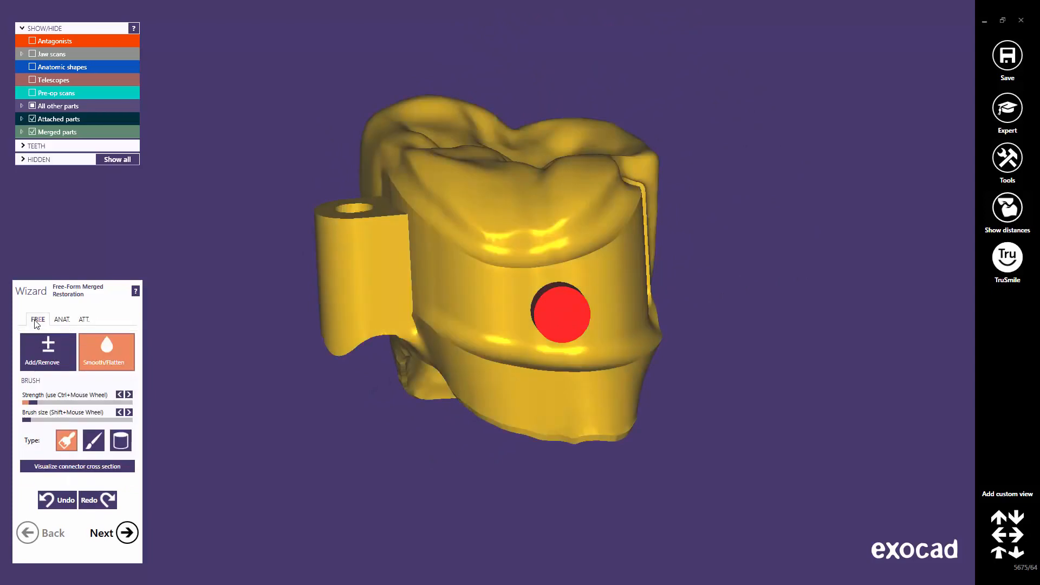
click(40, 348)
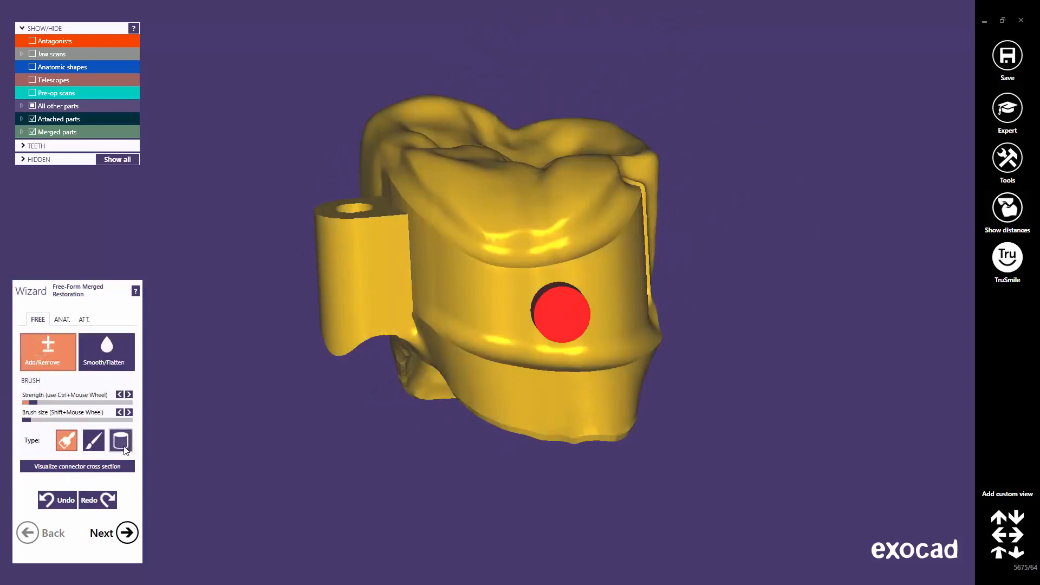
shift+scroll(561, 311, up, 2)
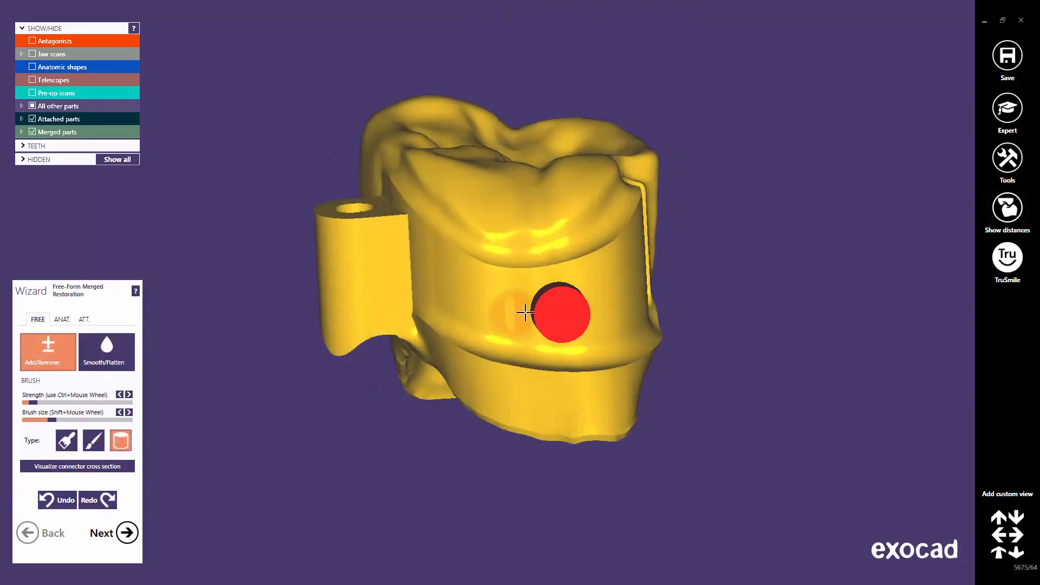
shift+scroll(506, 323, up, 3)
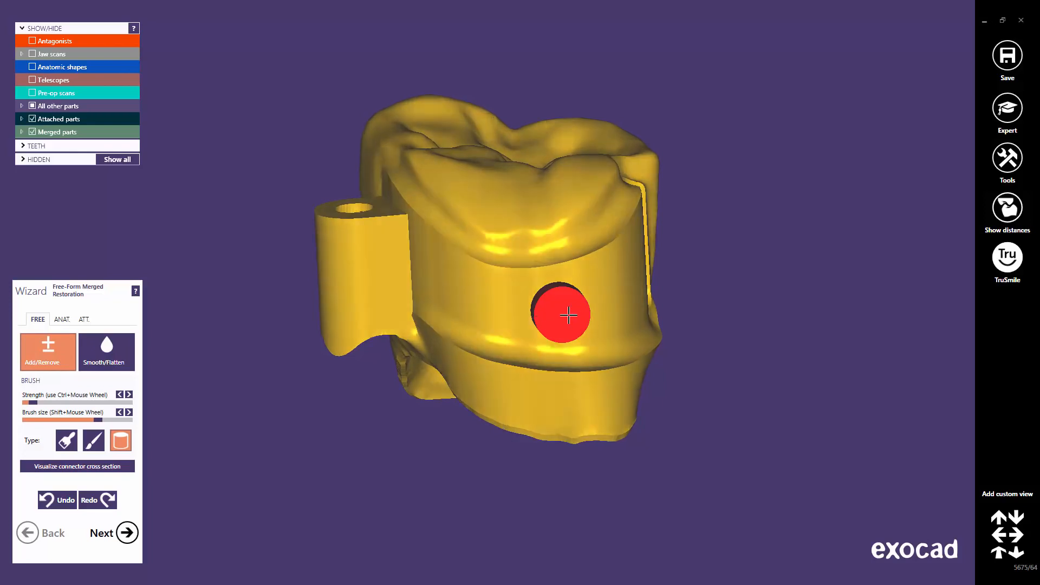
Make the bar bolt semi-transparent and add a collar of material around it.
right_click(567, 316)
mouse_move(723, 399)
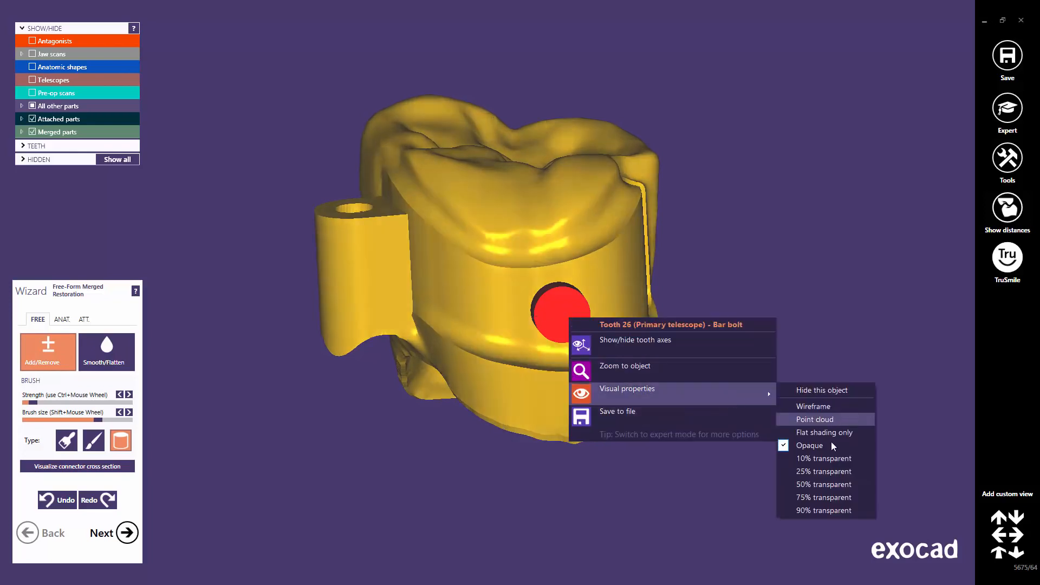
click(826, 490)
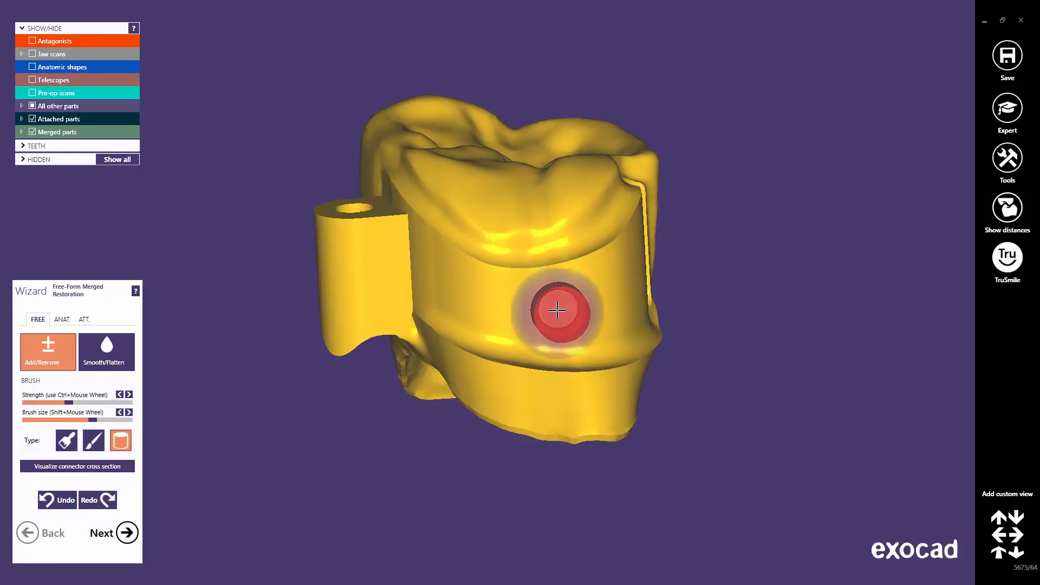
right_drag(557, 311, 560, 304)
click(559, 310)
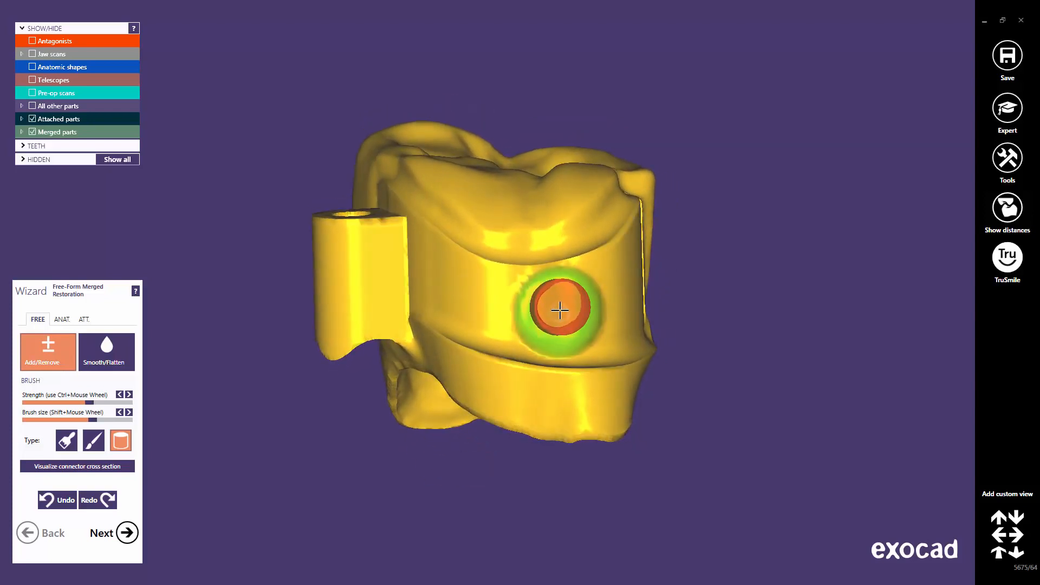
mouse_move(575, 325)
right_down()
mouse_move(563, 319)
mouse_move(558, 339)
right_up()
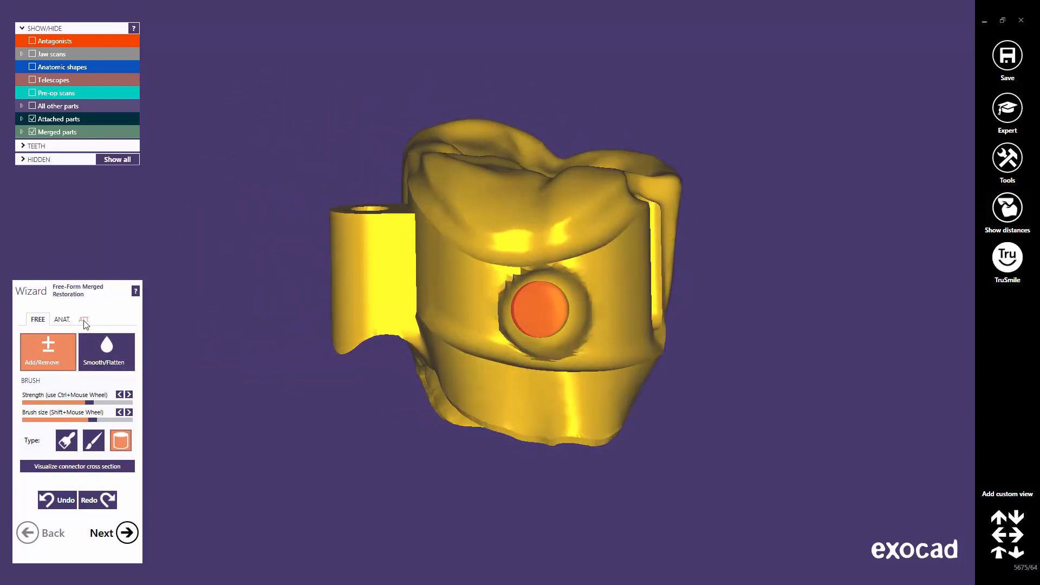
click(84, 319)
right_drag(549, 341, 541, 345)
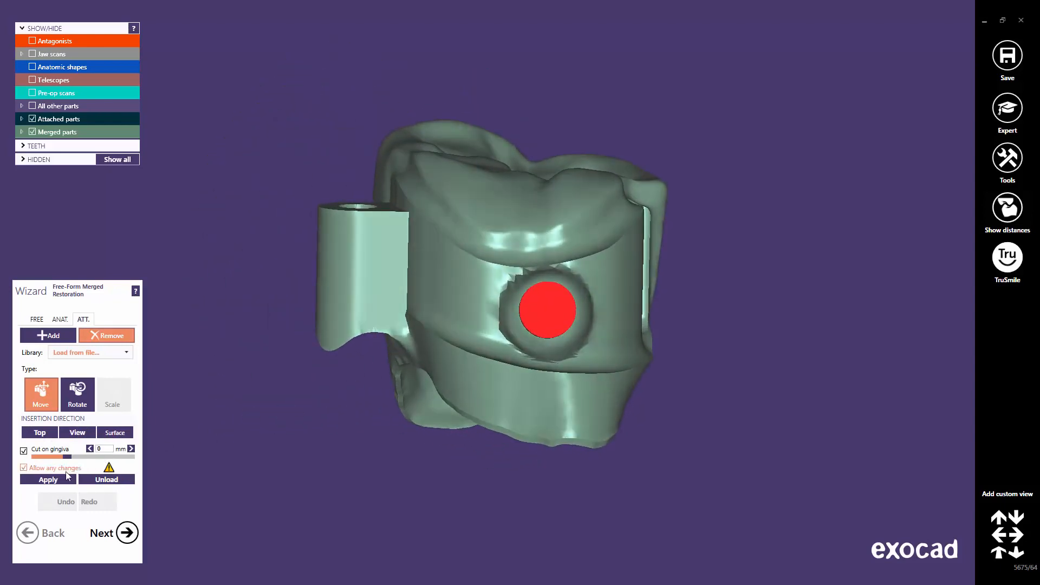
Merge the bolt attachment into the crown and inspect its underside.
click(48, 480)
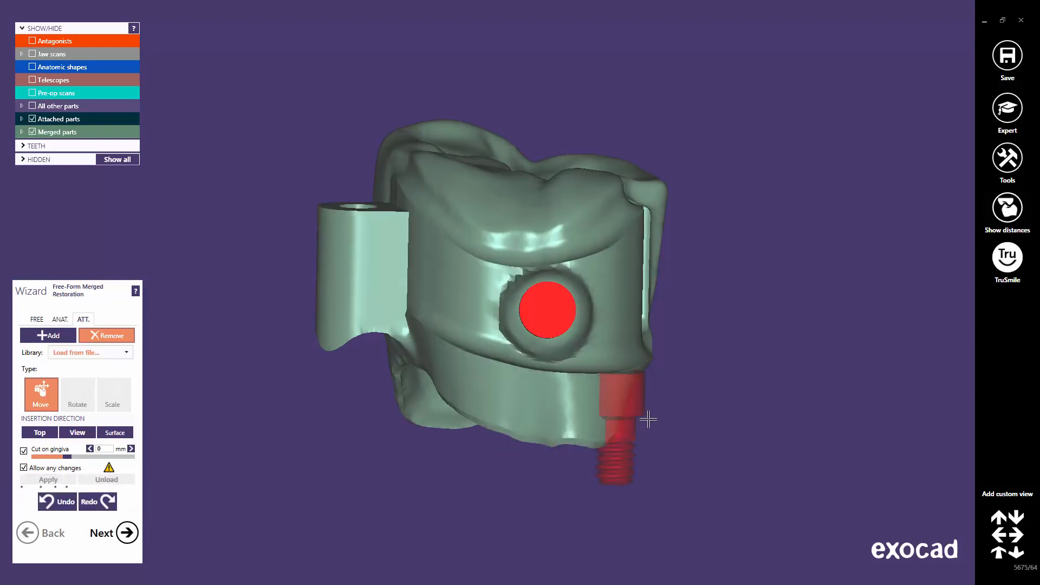
right_drag(645, 419, 544, 401)
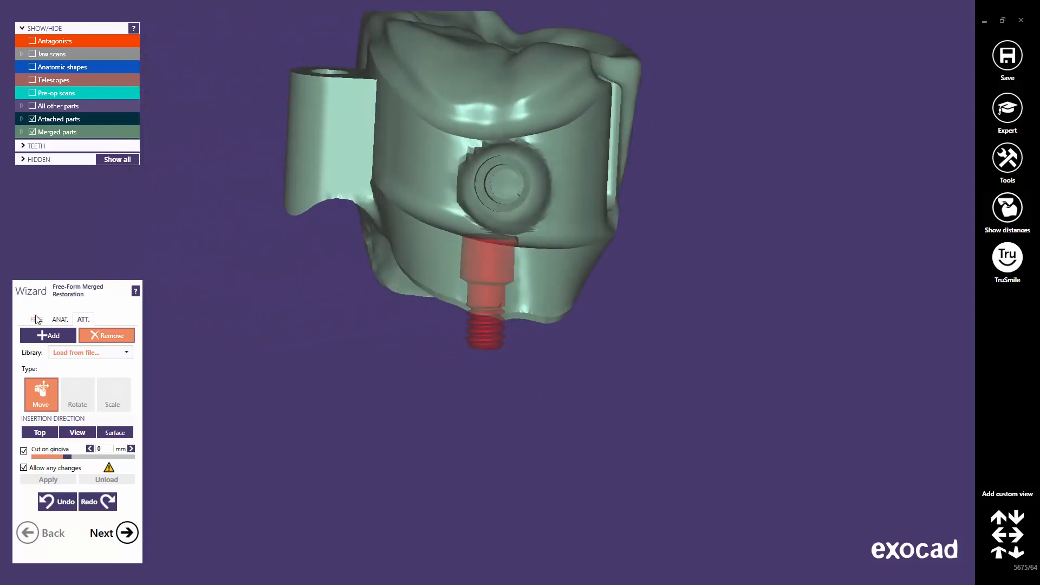
click(36, 319)
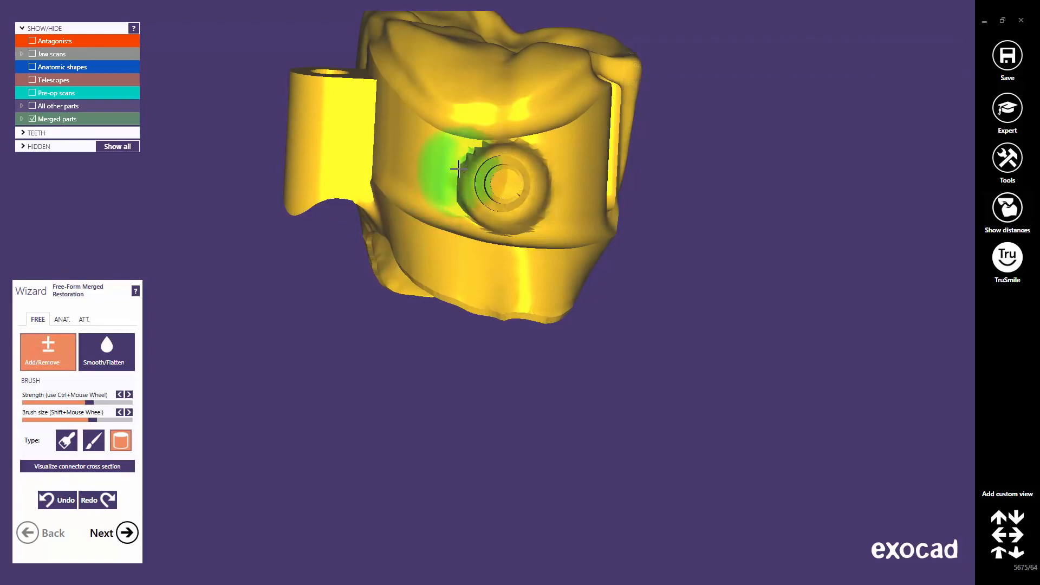
Undo the two sculpting steps on the crown's front and show the jaw scans.
right_drag(458, 169, 454, 297)
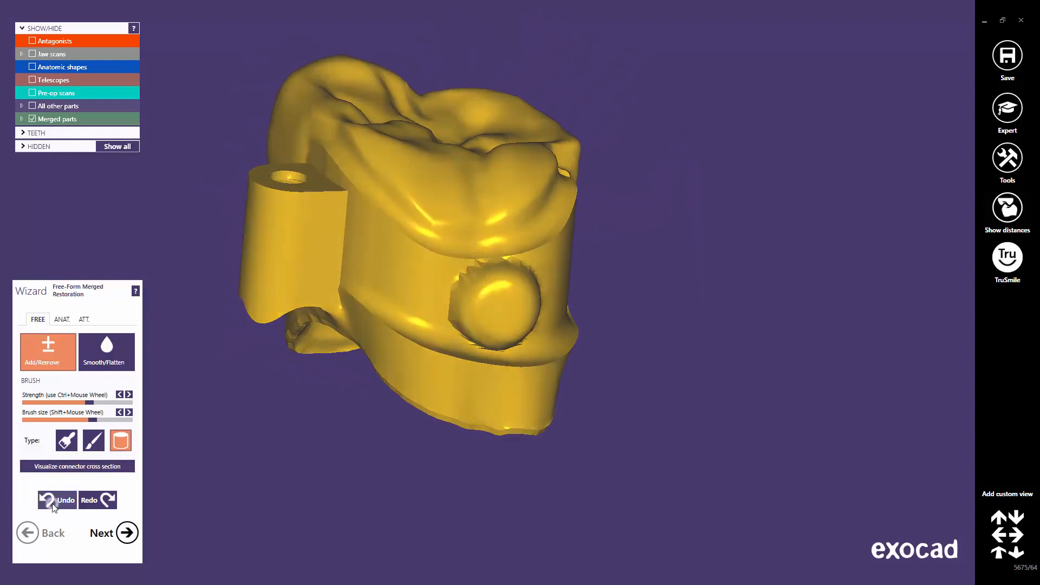
click(53, 500)
click(54, 500)
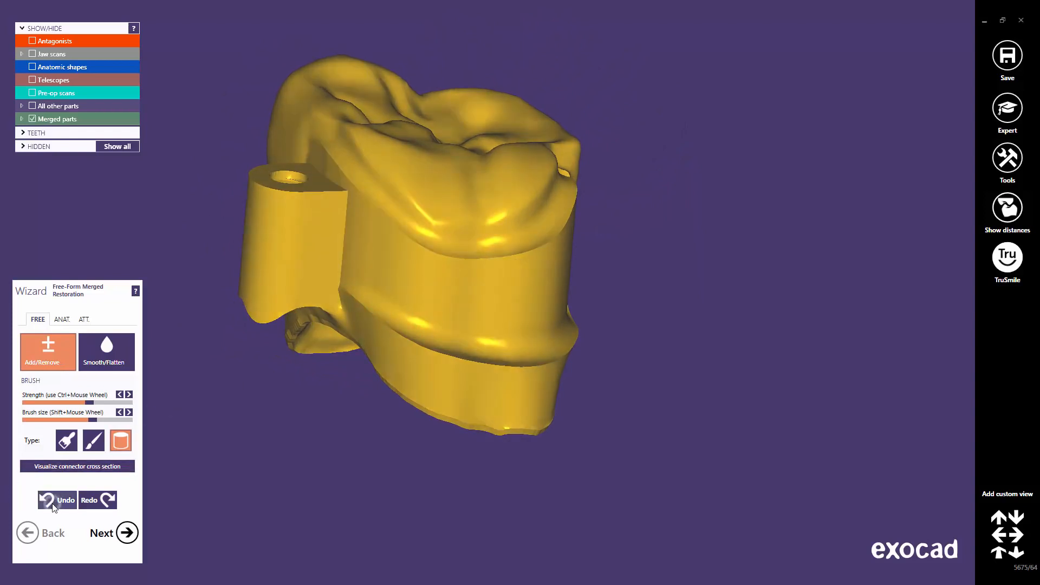
right_drag(470, 347, 481, 295)
middle_click(485, 252)
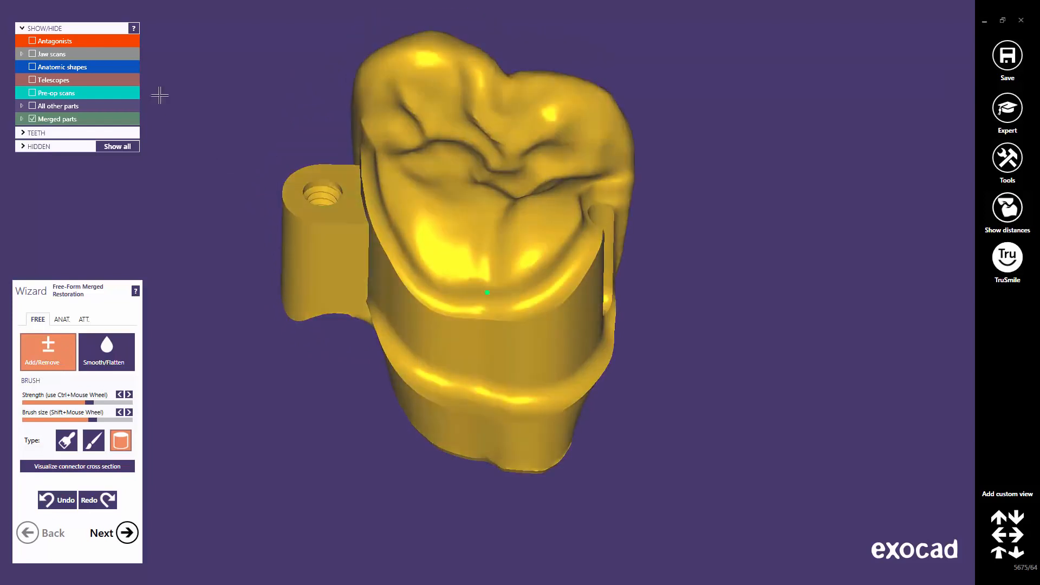
click(32, 53)
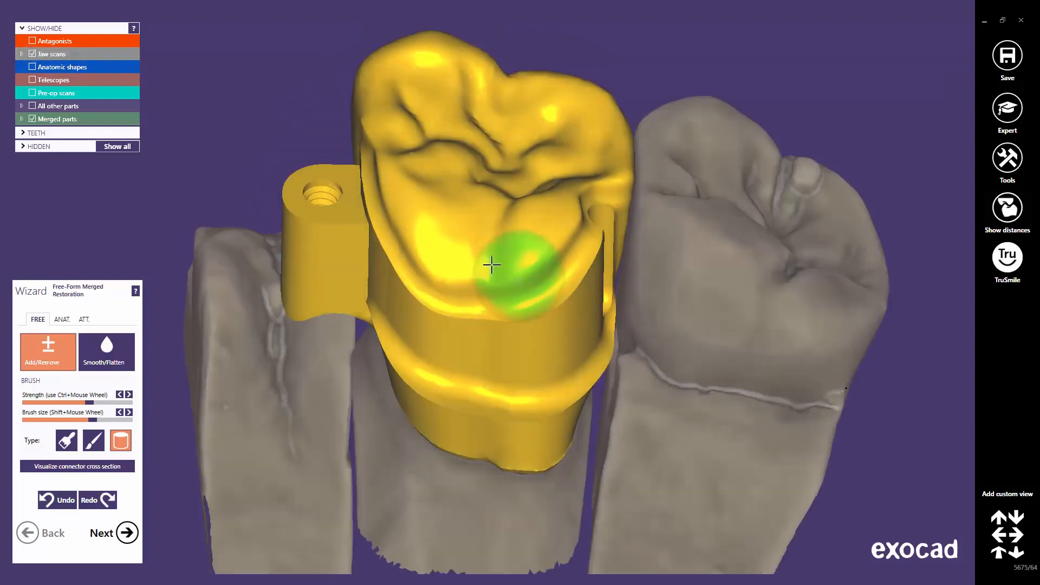
Zoom out and rotate the scene to look down on the bridge crown.
scroll(474, 262, down, 5)
right_drag(477, 262, 479, 262)
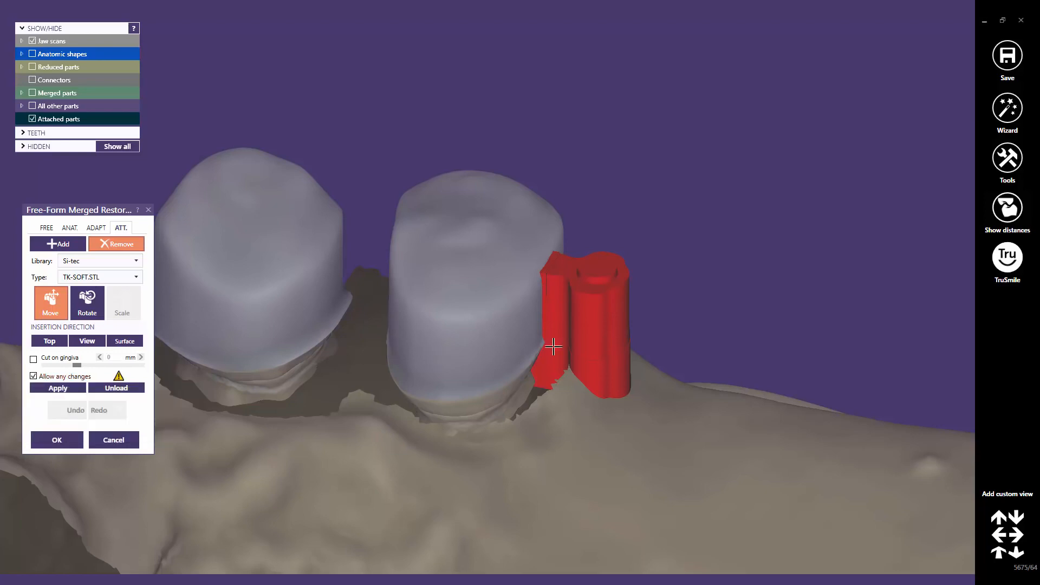
Centre and rotate the view on the red TK-SOFT attachment to inspect its placement.
middle_click(584, 346)
right_drag(532, 340, 534, 339)
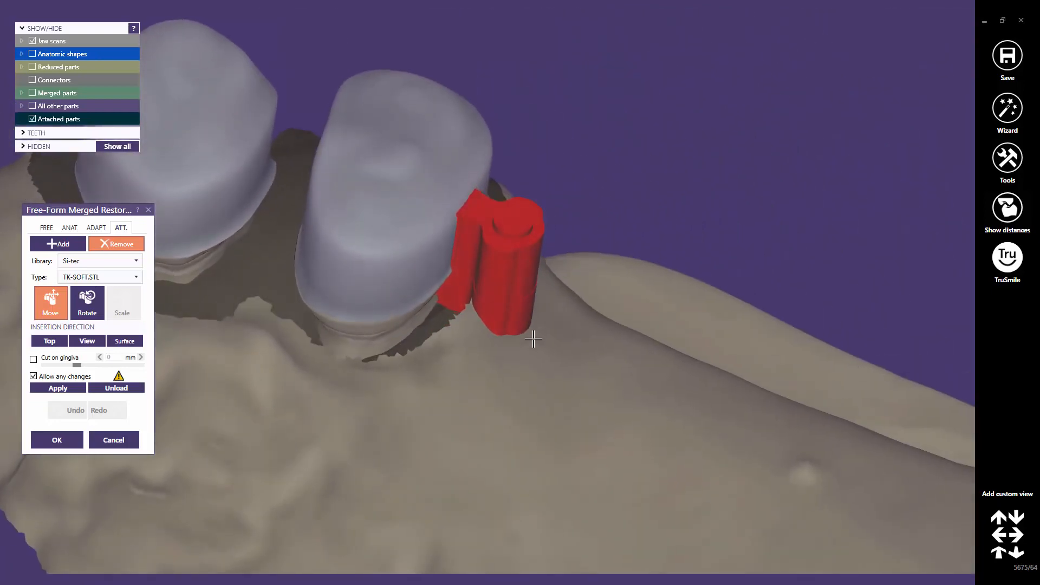
scroll(463, 193, up, 3)
scroll(464, 193, up, 4)
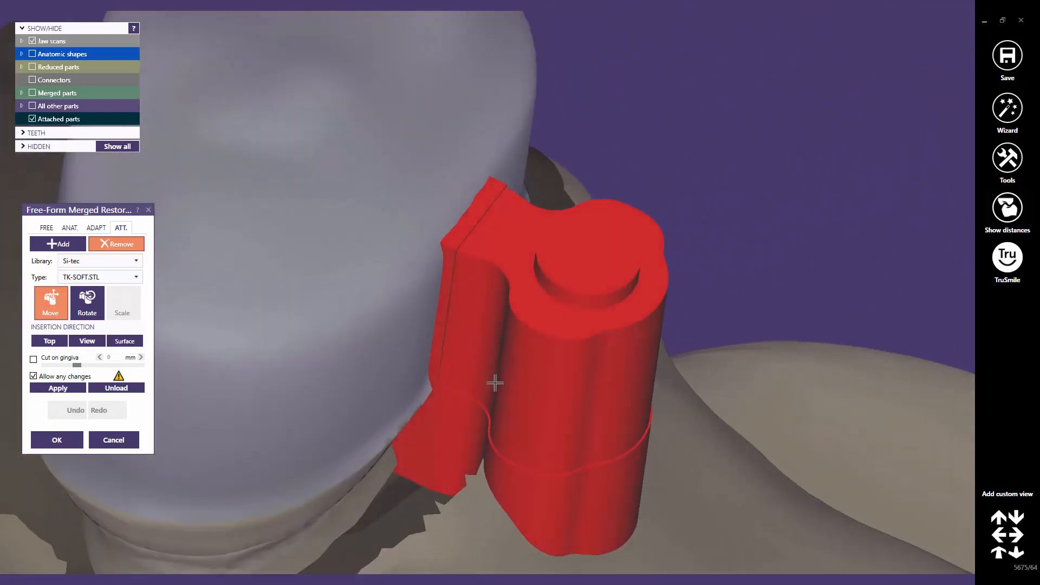
scroll(494, 383, down, 6)
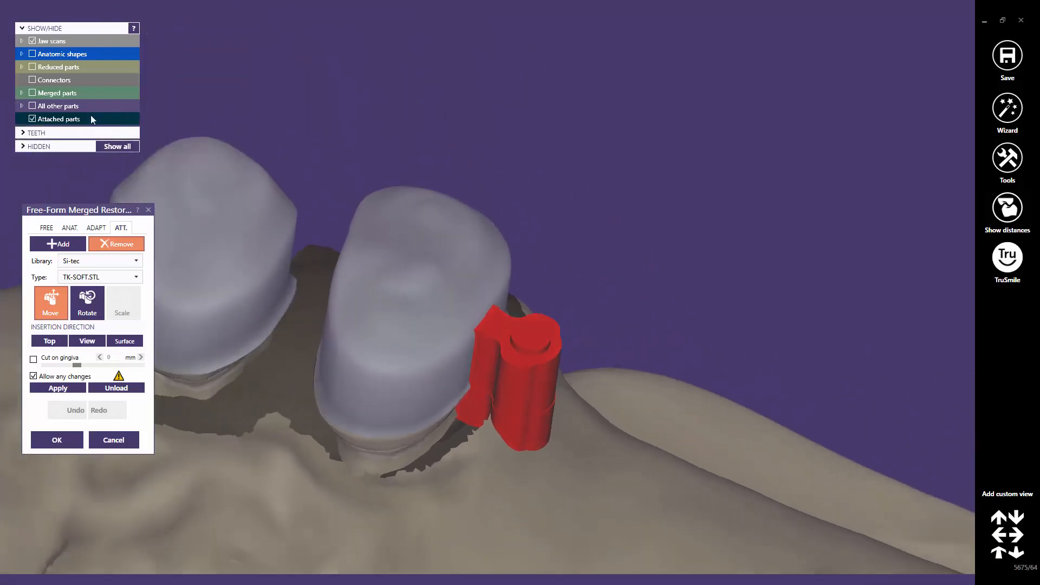
Show the merged parts to check the fit inside the crown, then apply the attachment.
click(34, 92)
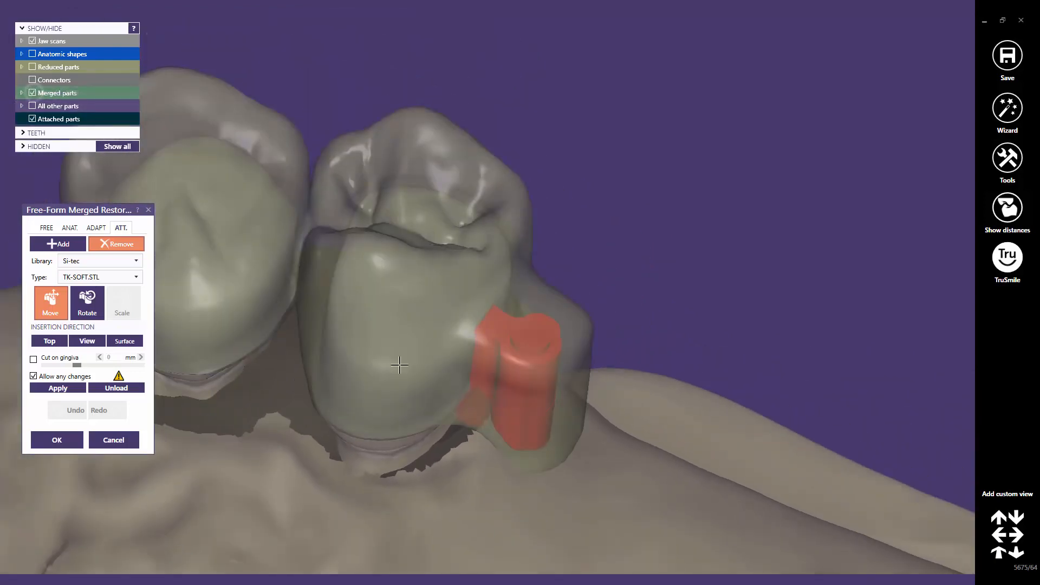
right_drag(399, 362, 449, 395)
scroll(444, 395, up, 2)
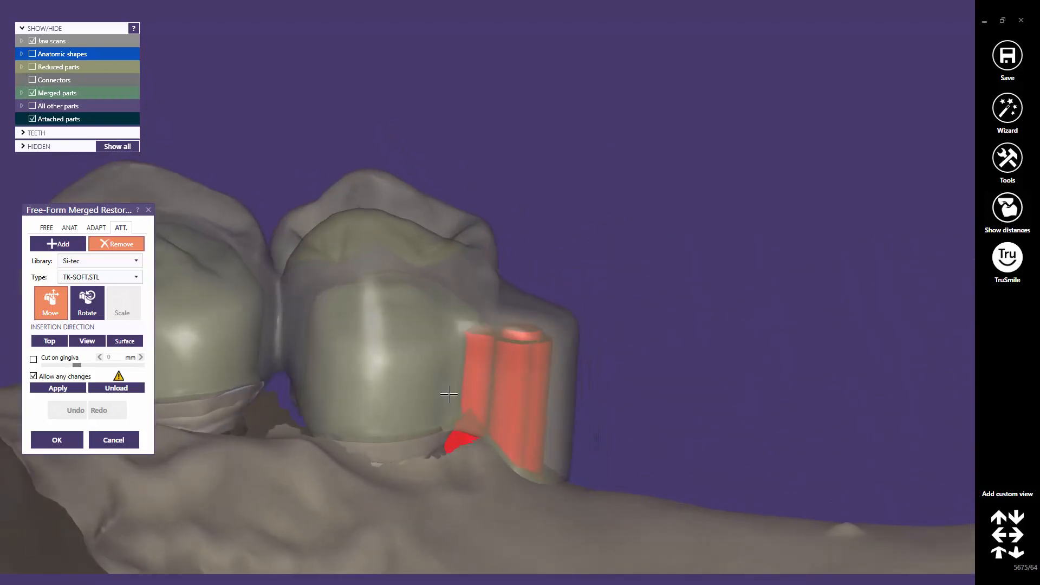
click(53, 389)
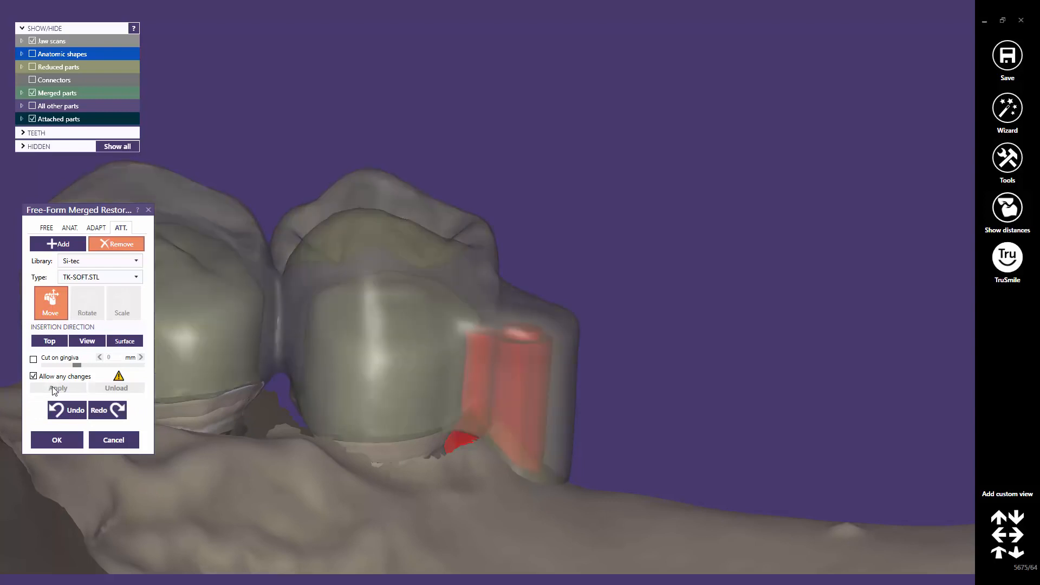
Switch to the FREE sculpting tools and turn the view toward the biting surfaces.
click(46, 228)
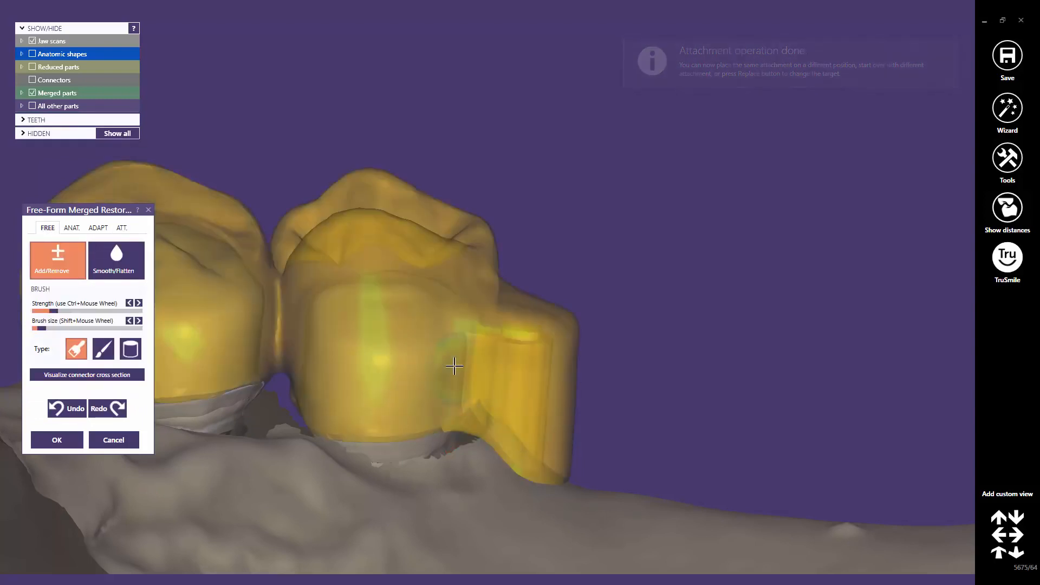
scroll(455, 367, down, 5)
right_drag(425, 351, 431, 354)
scroll(552, 302, up, 4)
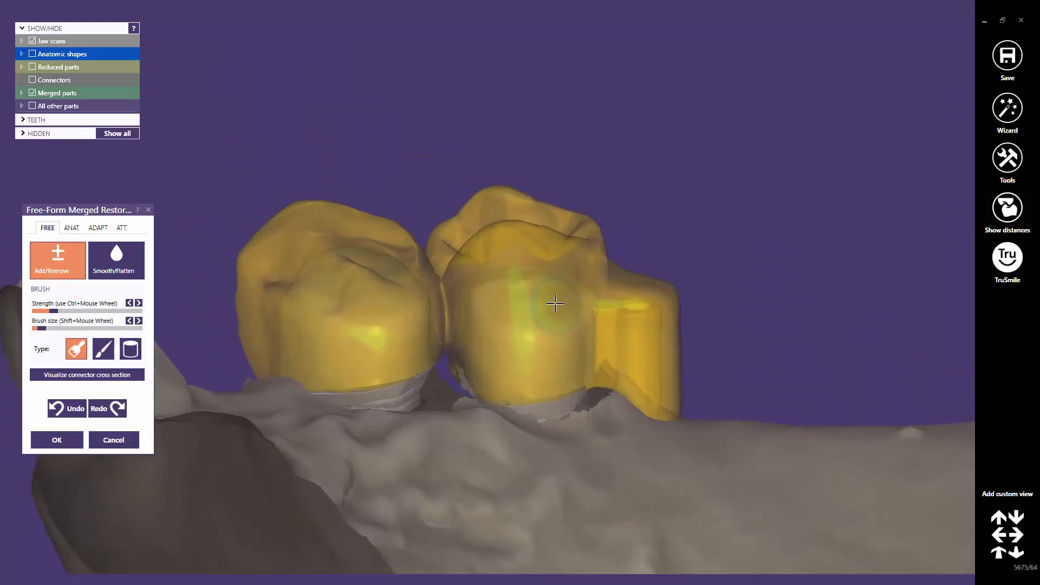
Make the merged bridge opaque, hide the jaw scans, and view the underside socket.
click(63, 93)
click(44, 41)
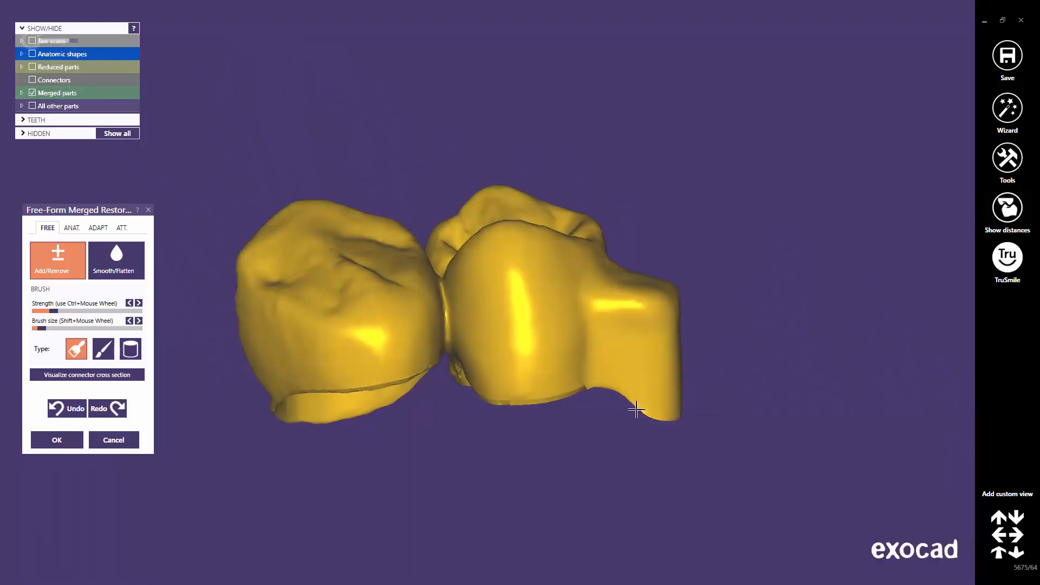
right_drag(632, 409, 608, 375)
scroll(639, 409, up, 4)
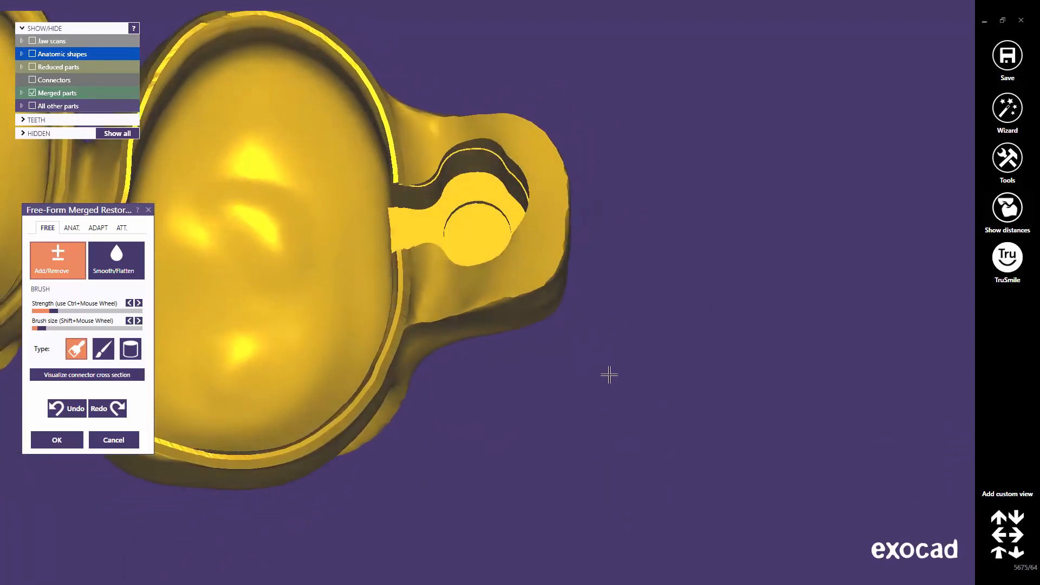